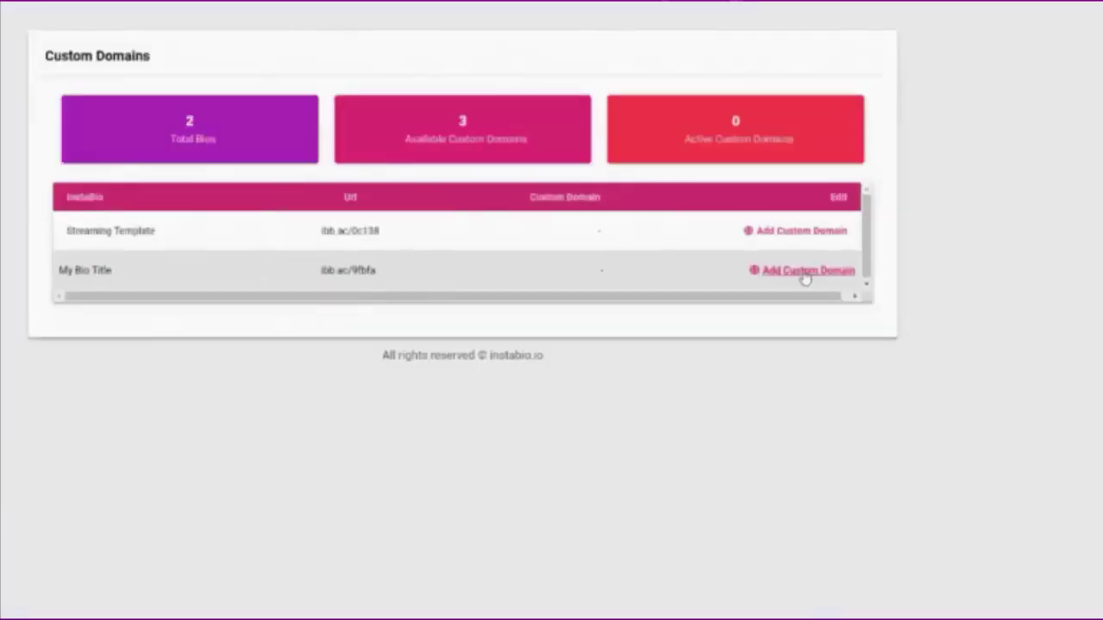
Leave the promo video and reach the InstaBio login page with the username filled in.
left_click(804, 272)
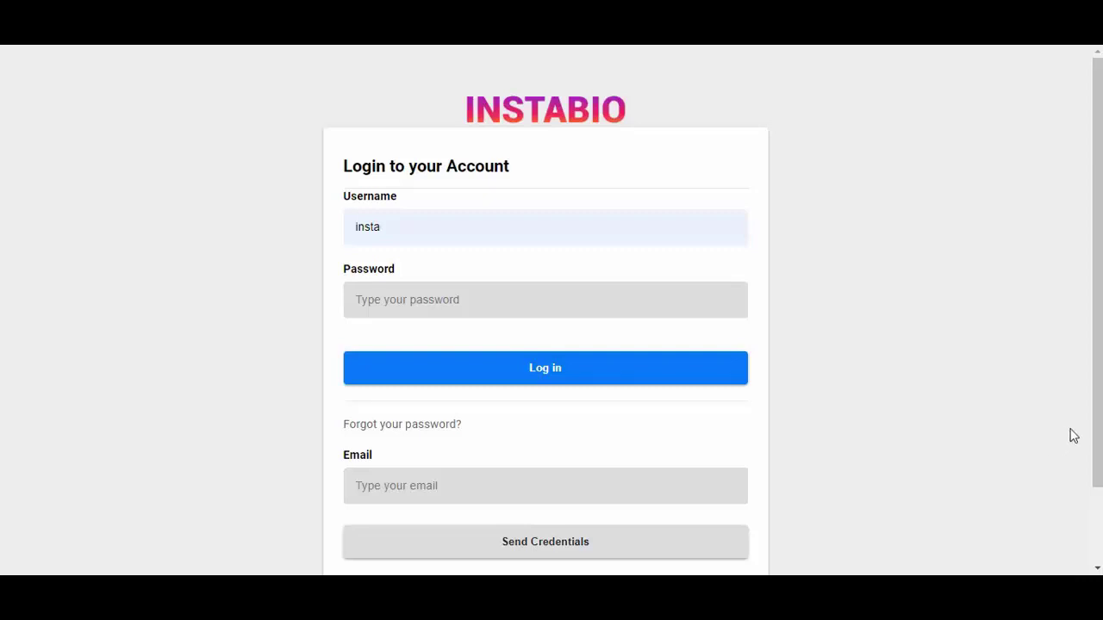
Log in with the account password and create a new bio project from the dashboard.
left_click(370, 299)
key("Return")
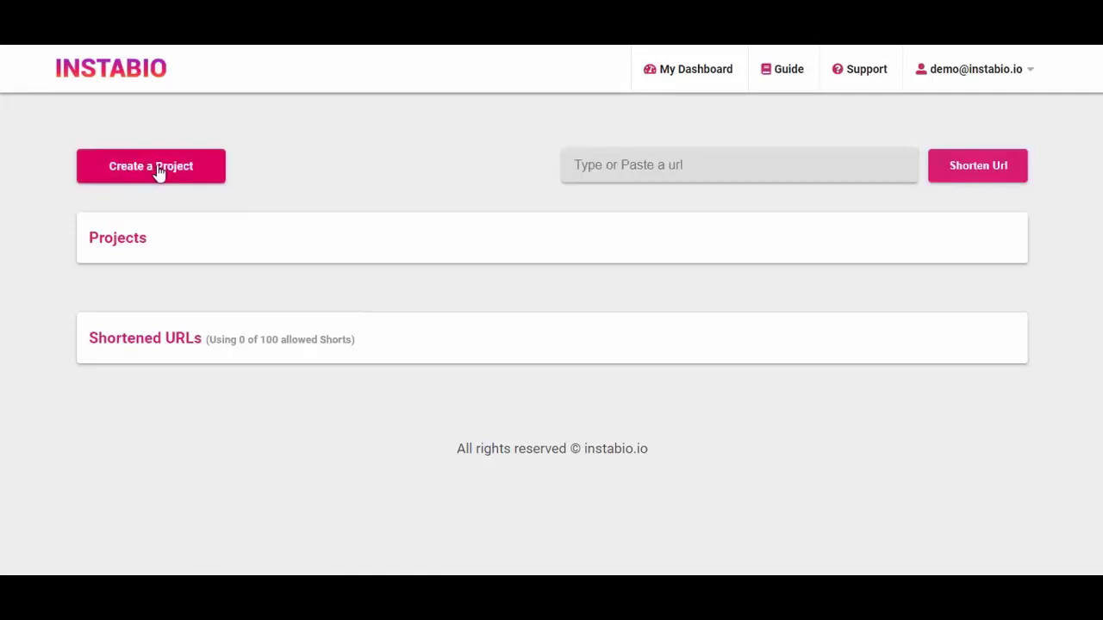
left_click(613, 163)
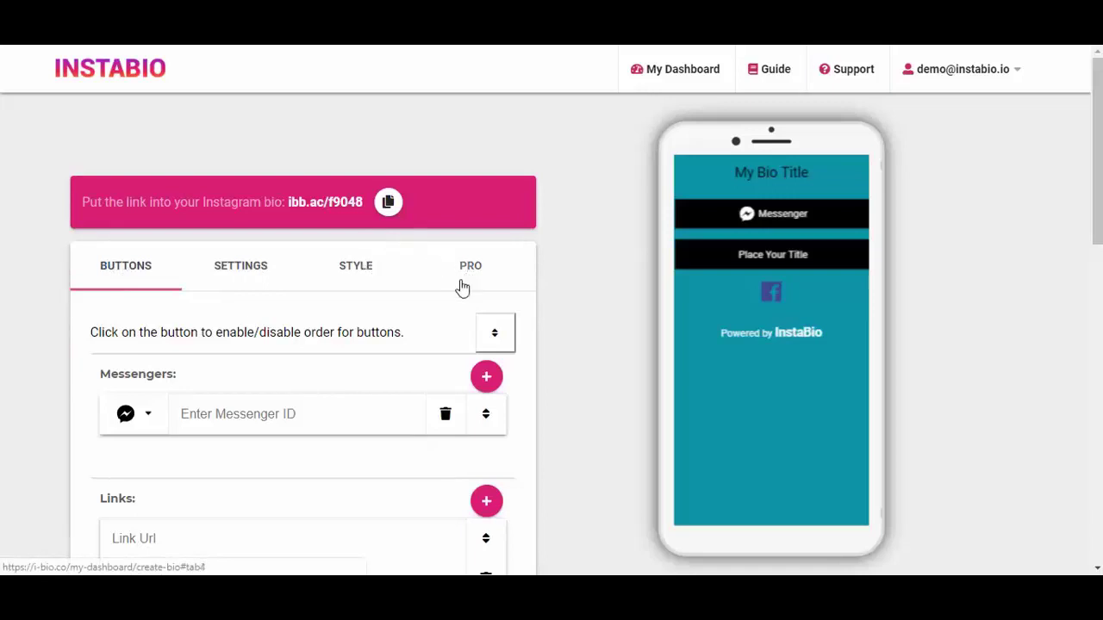
Browse the Messenger type options, from WeChat and WhatsApp down to Email and Phone call.
left_click(142, 418)
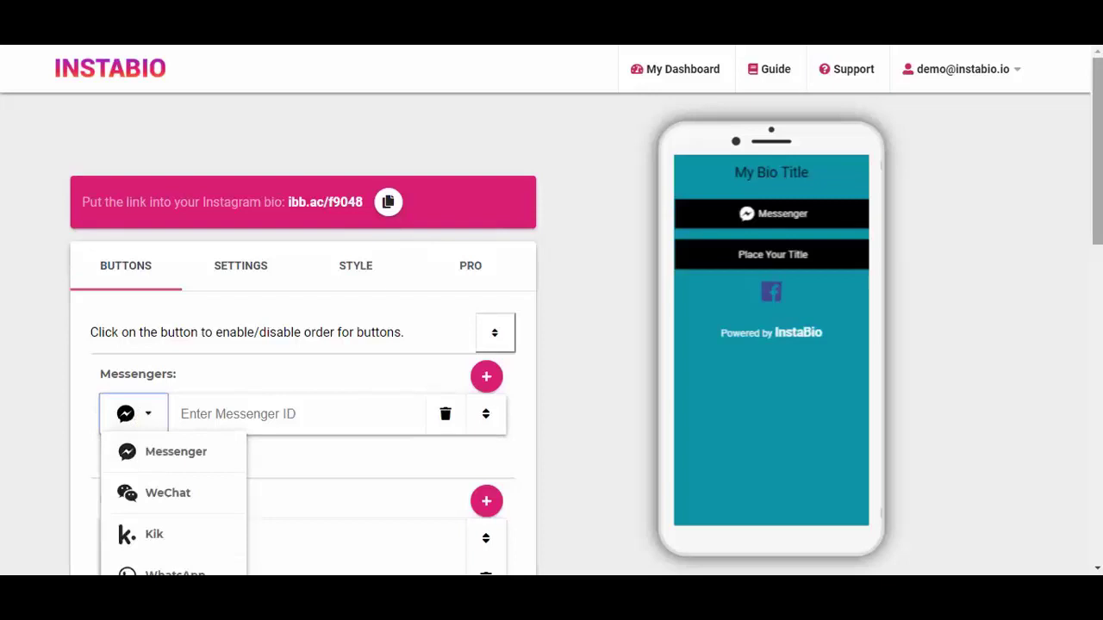
scroll(264, 281, "down", 3)
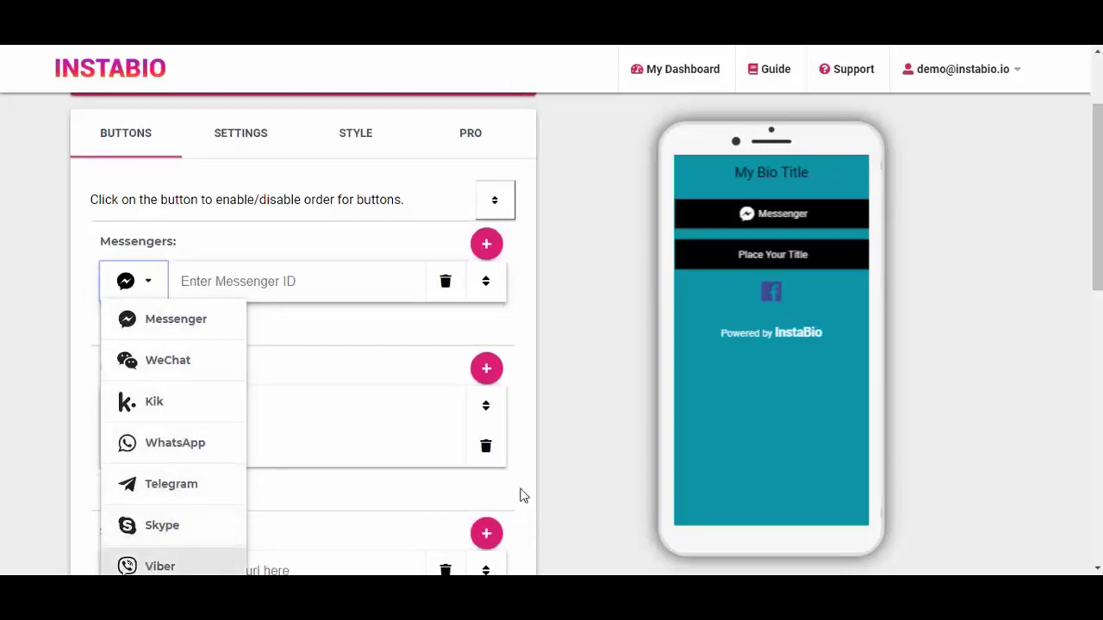
scroll(431, 448, "down", 2)
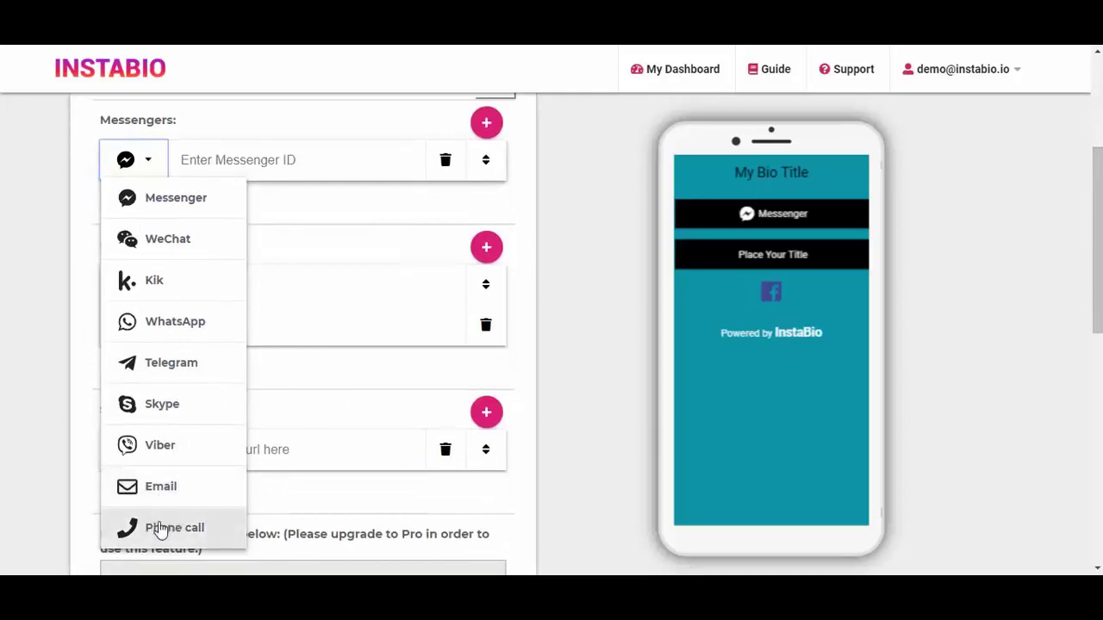
left_click(605, 326)
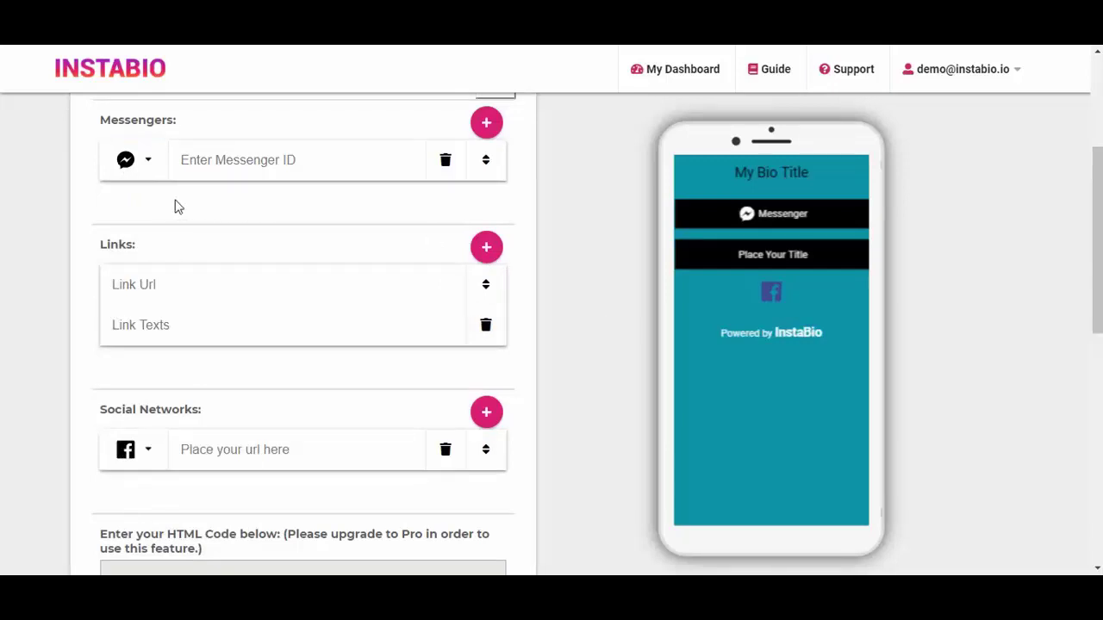
left_click(147, 169)
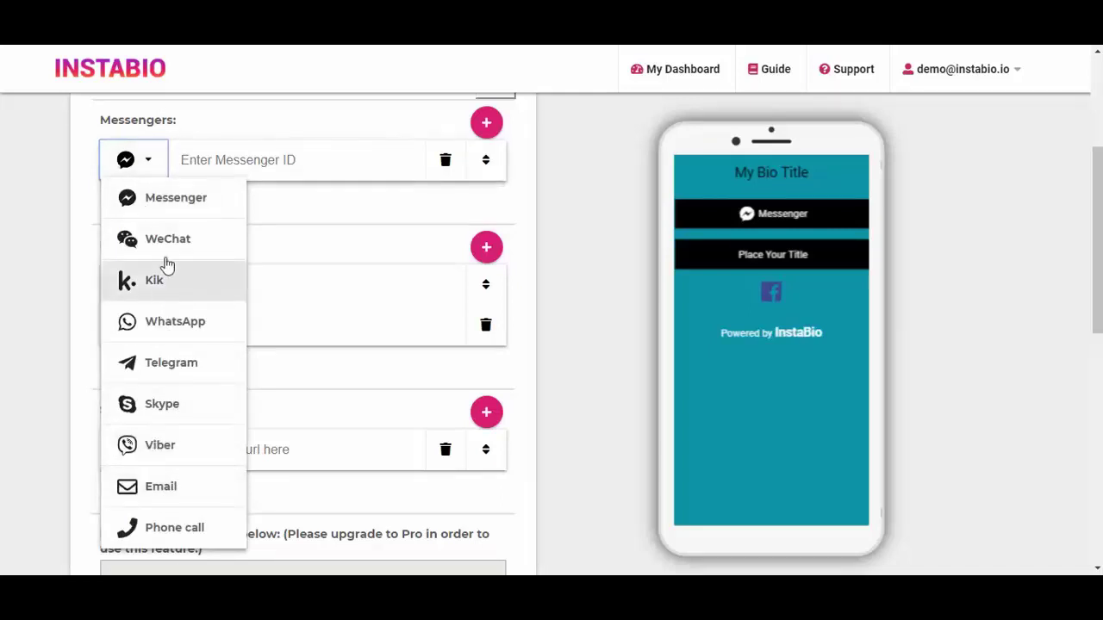
left_click(437, 210)
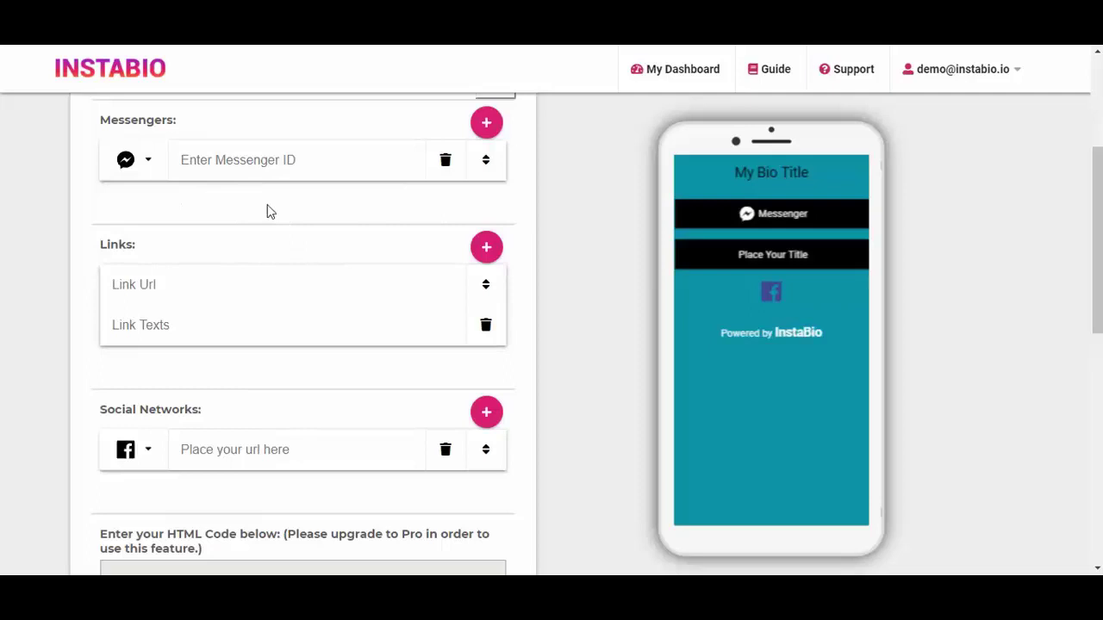
left_click(148, 164)
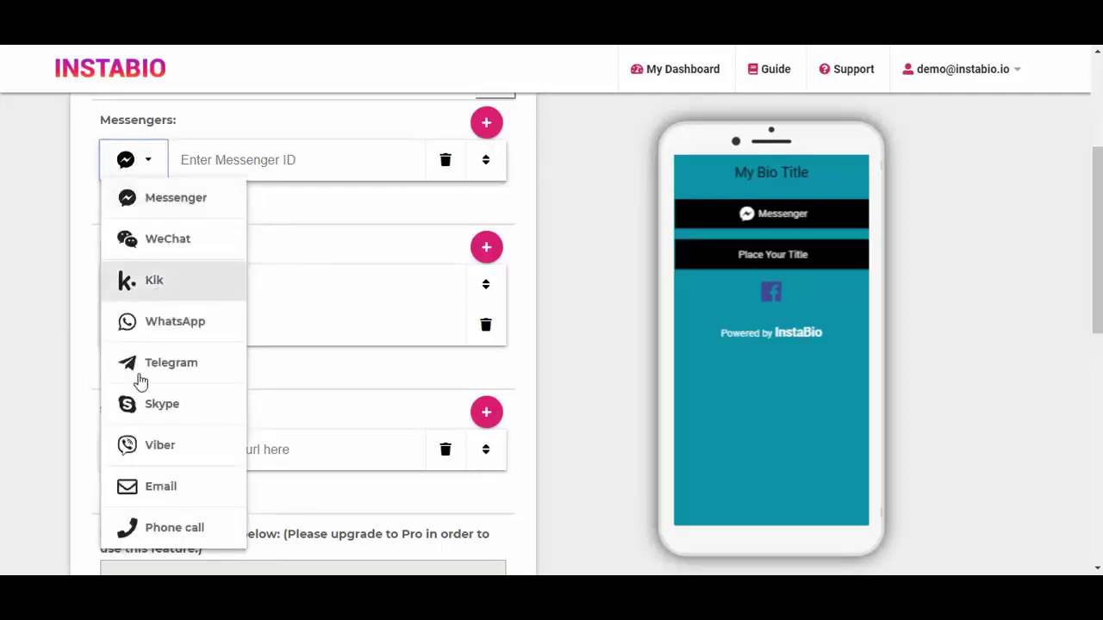
Make the contact button an Email button and label the link button 'dhhf'.
left_click(171, 499)
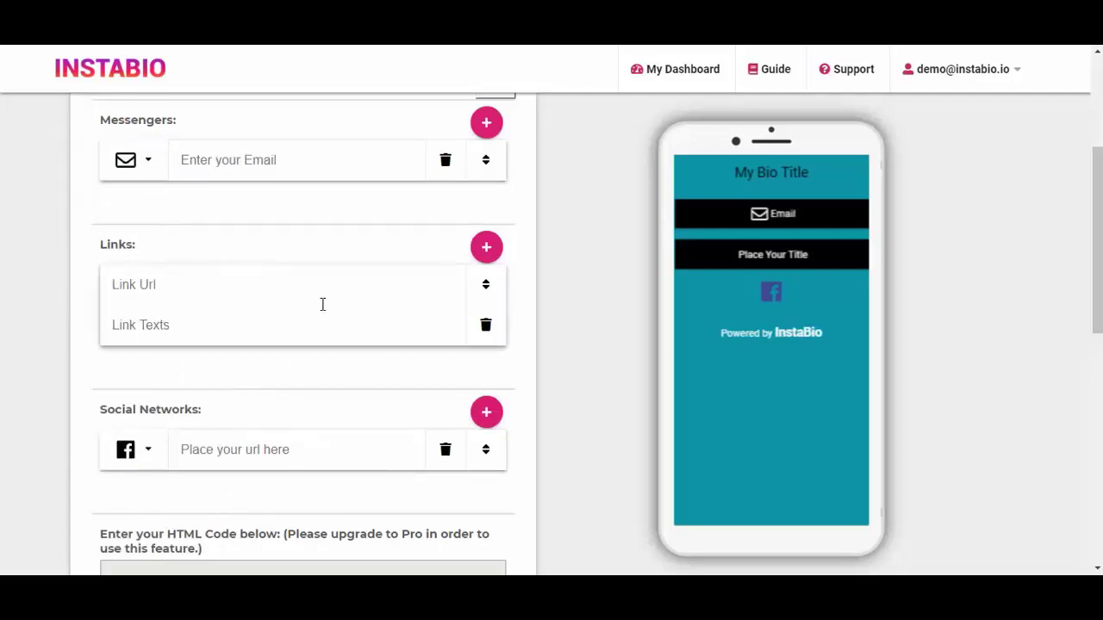
left_click(181, 339)
type("dhhf")
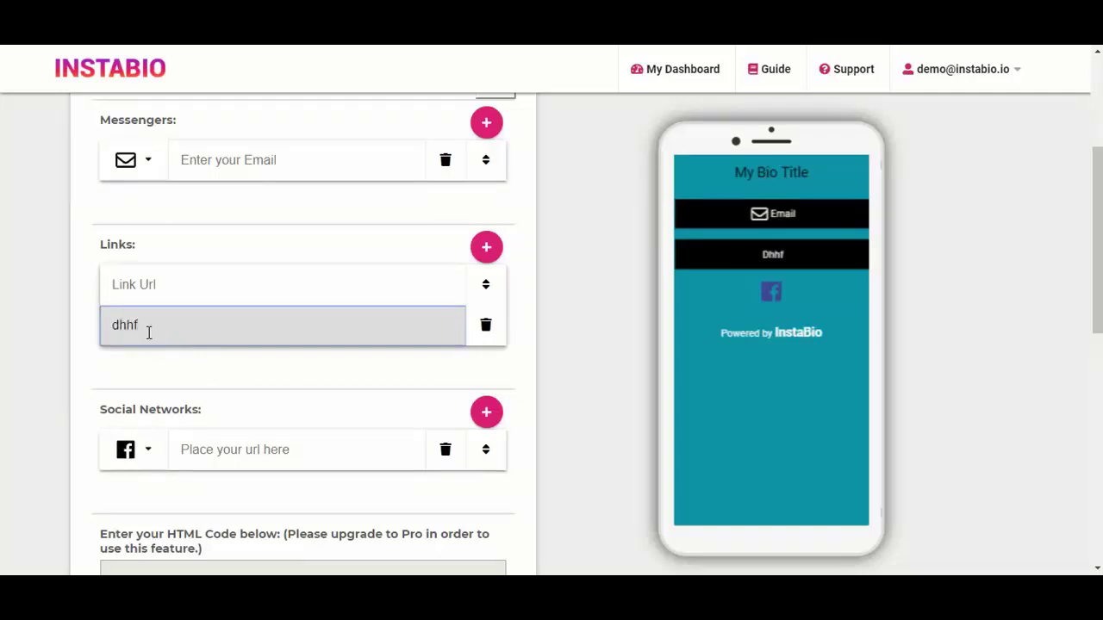
Browse the social network list and leave the Facebook address field empty.
left_click(129, 452)
scroll(164, 362, "up", 3)
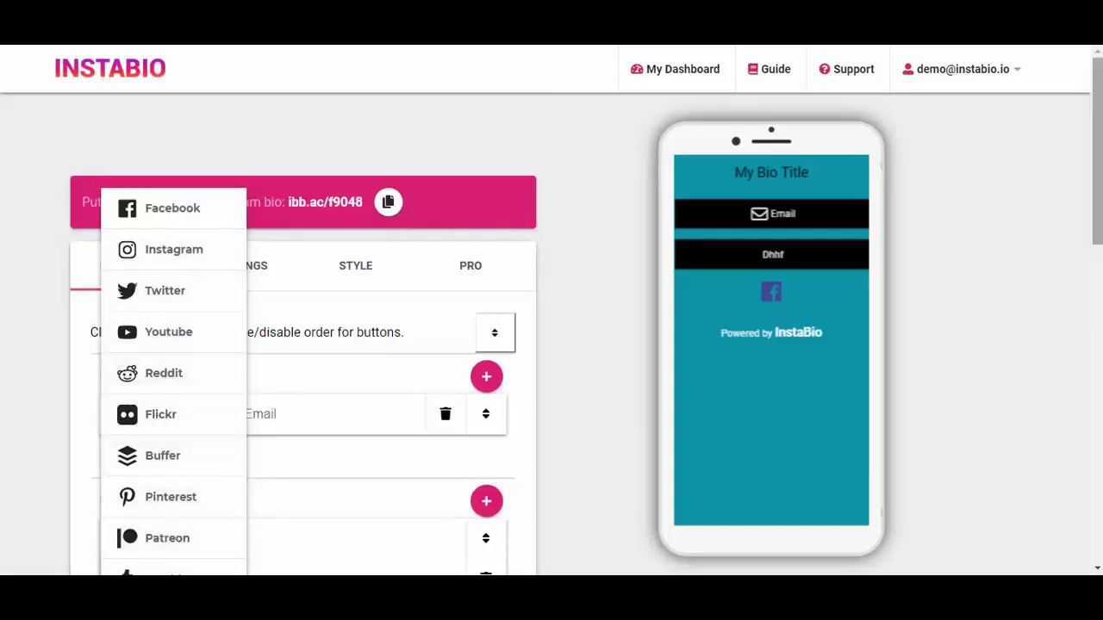
scroll(922, 250, "down", 2)
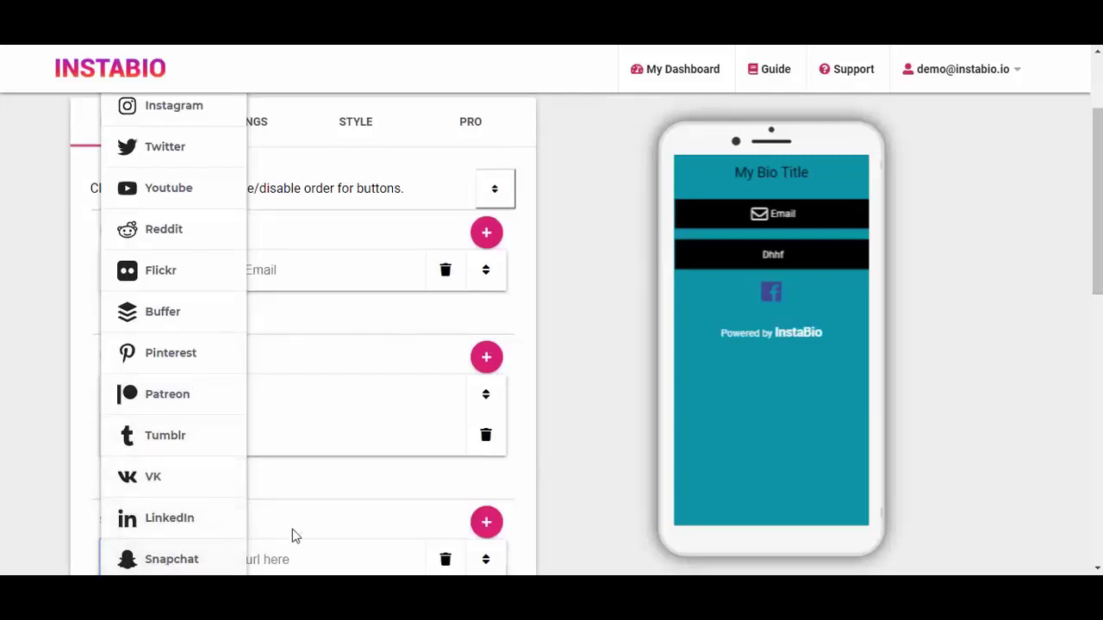
scroll(1100, 189, "up", 1)
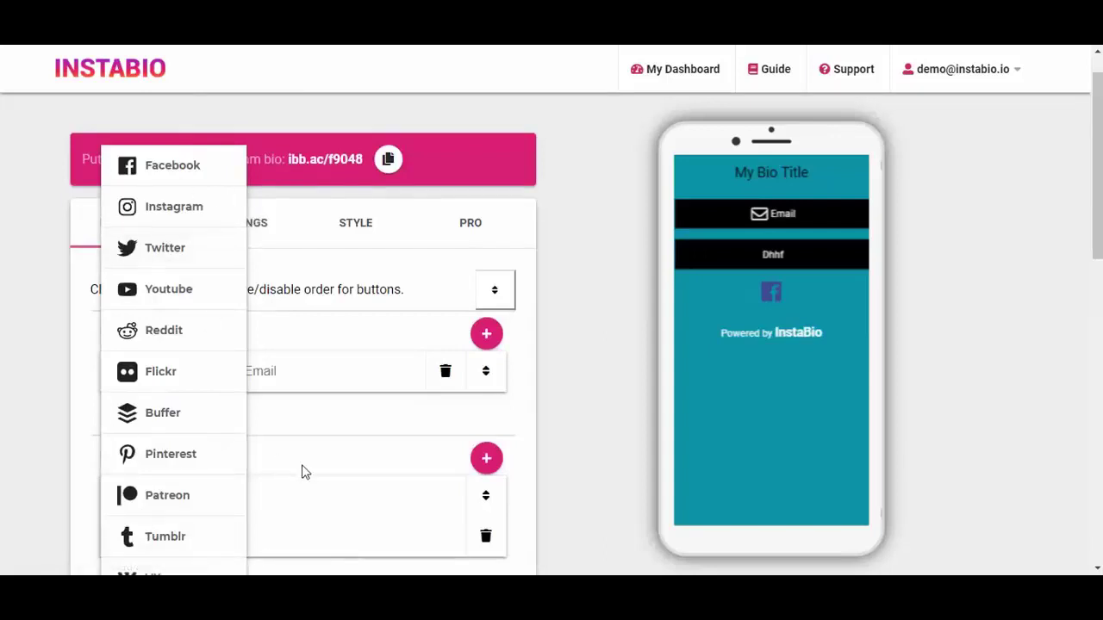
left_click(357, 495)
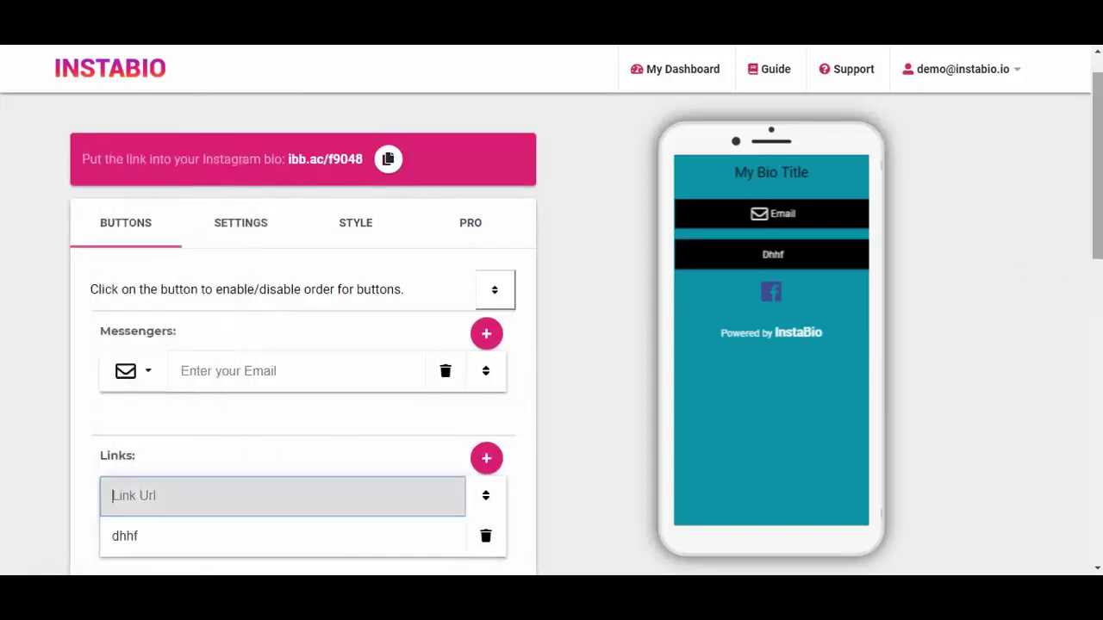
scroll(344, 493, "down", 1)
scroll(345, 493, "down", 1)
left_click(251, 408)
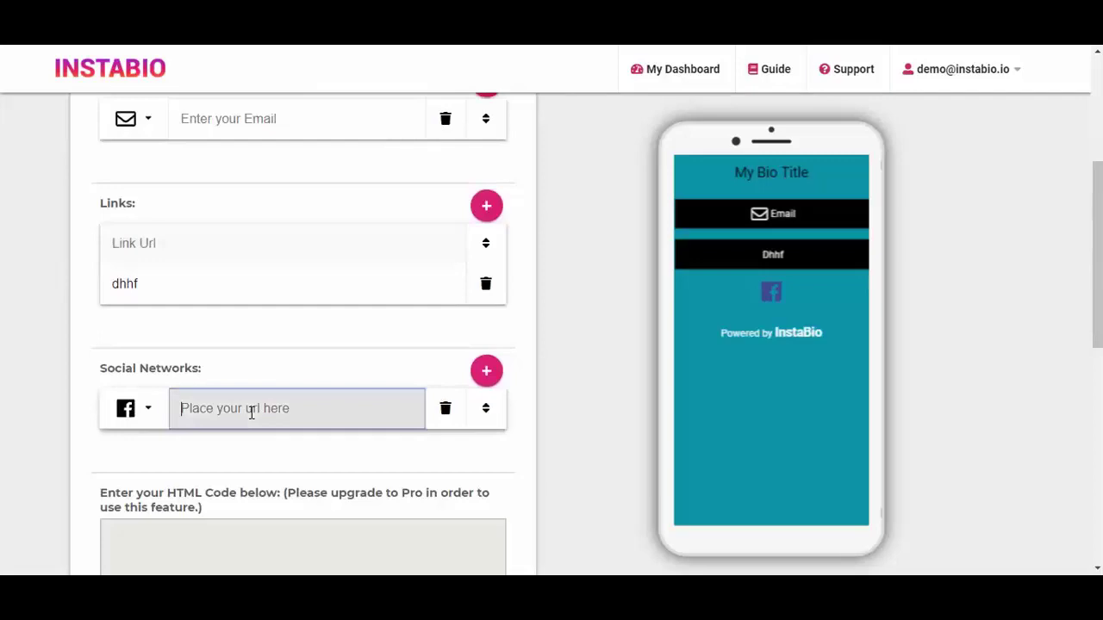
left_click(578, 319)
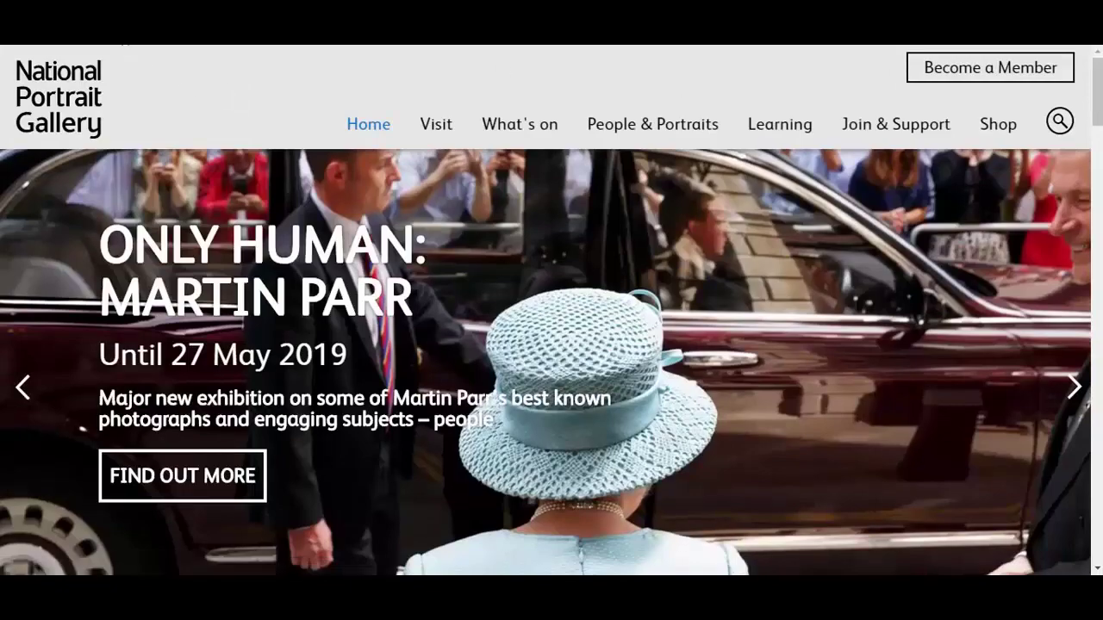
Copy the National Portrait Gallery's switchboard number from the site footer.
left_click_drag(1097, 86, 1075, 562)
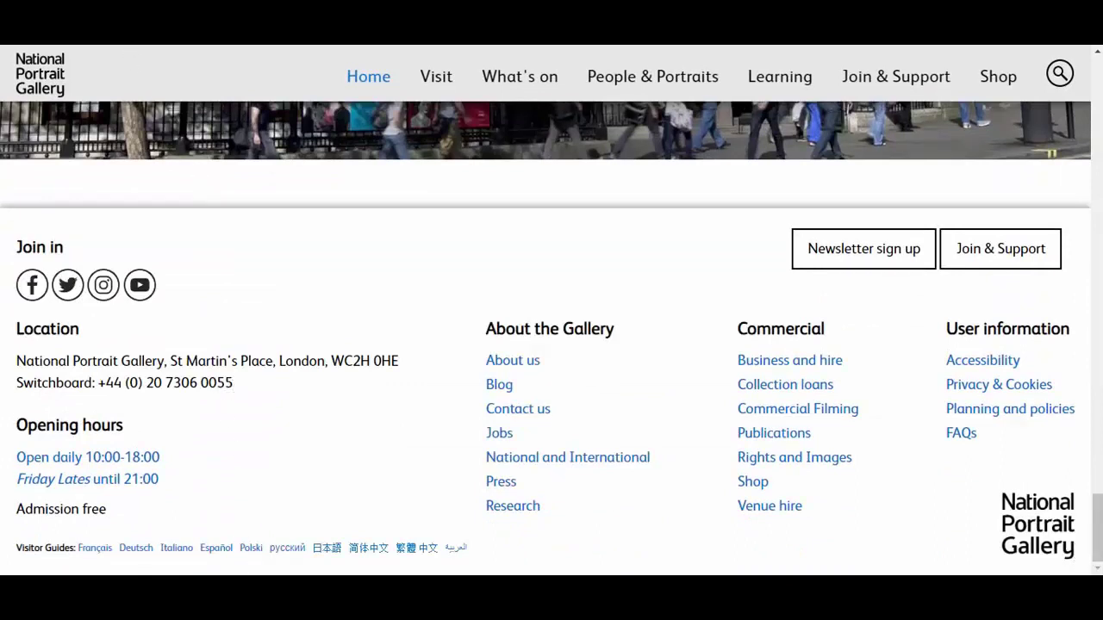
left_click_drag(98, 383, 233, 382)
key("ctrl+c")
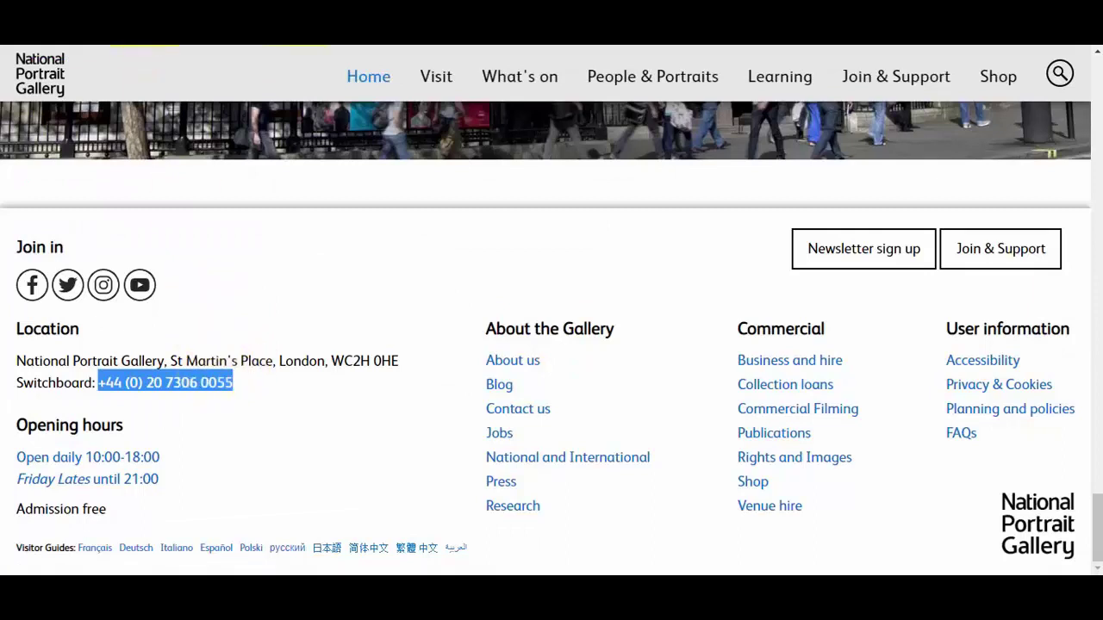
key("ctrl+Tab")
left_click(247, 257)
key("ctrl+v")
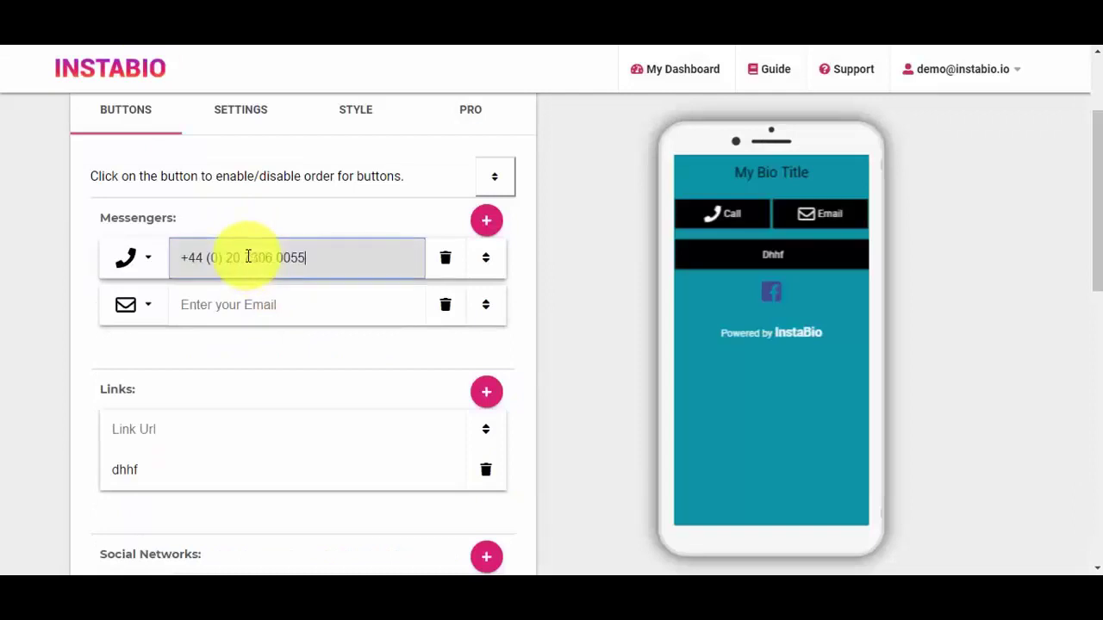
left_click(228, 257)
key("BackSpace")
key("BackSpace")
key("BackSpace")
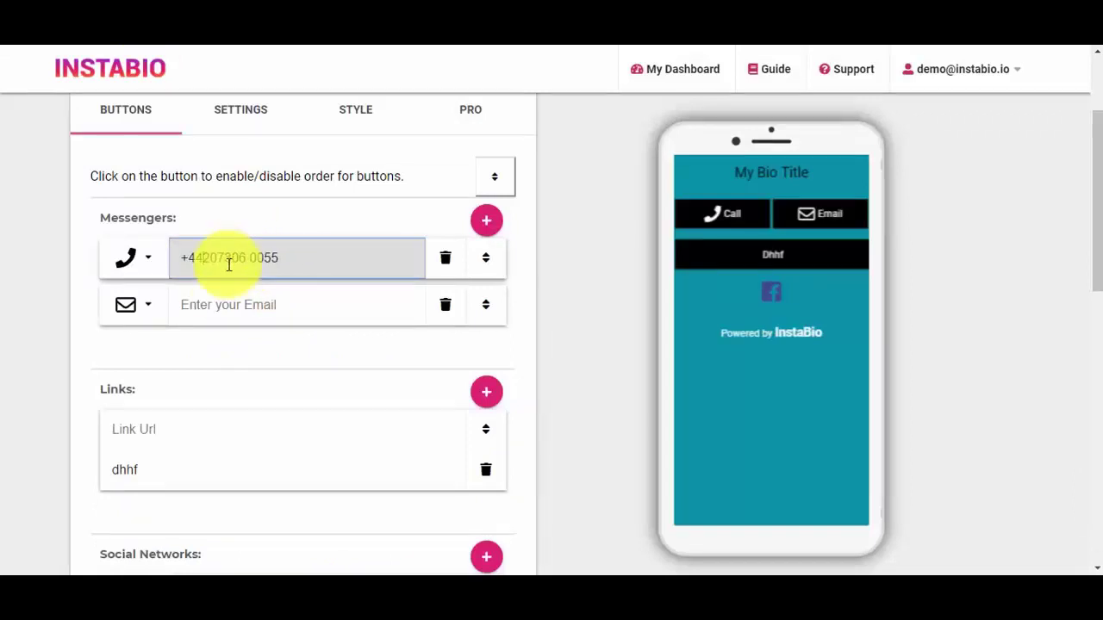
left_click(225, 303)
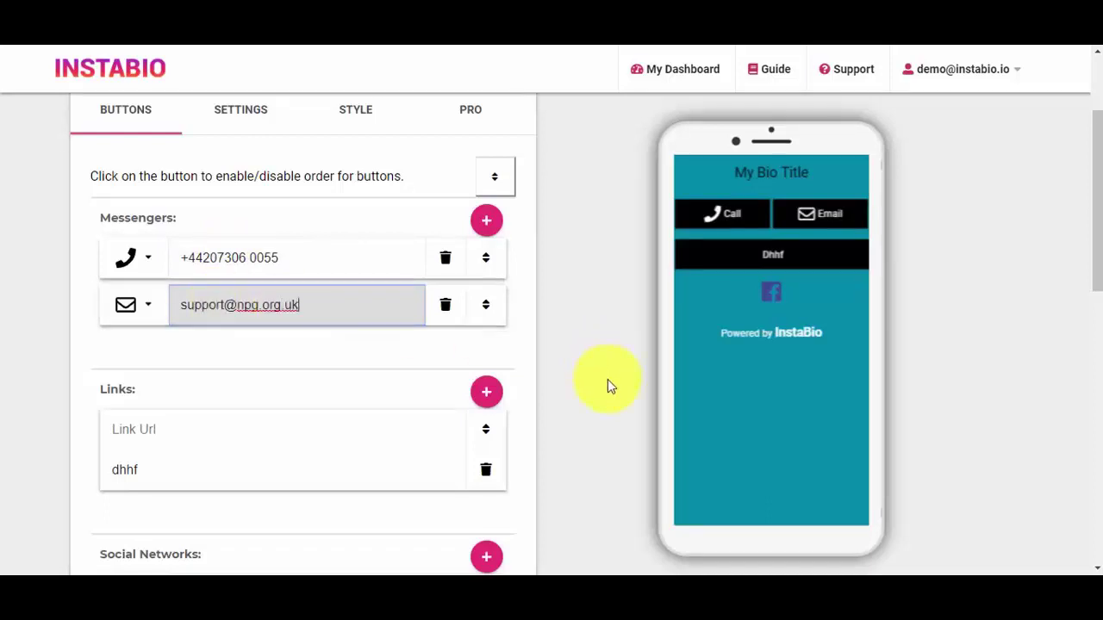
left_click(607, 381)
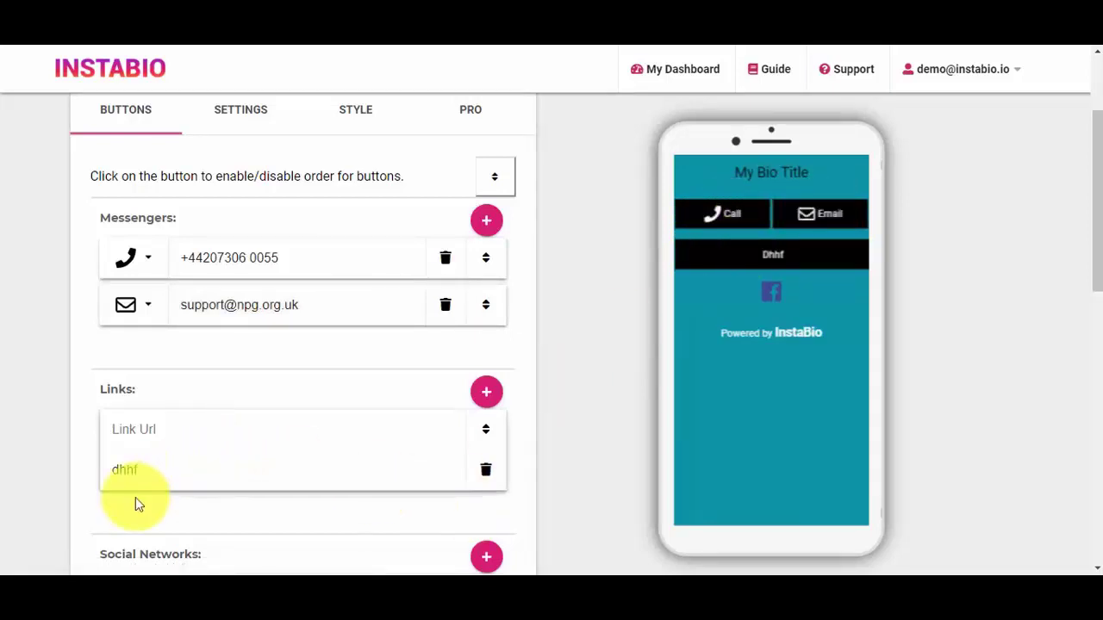
Turn the first link button into Join & Support, pointing to the gallery's support page.
left_click(689, 26)
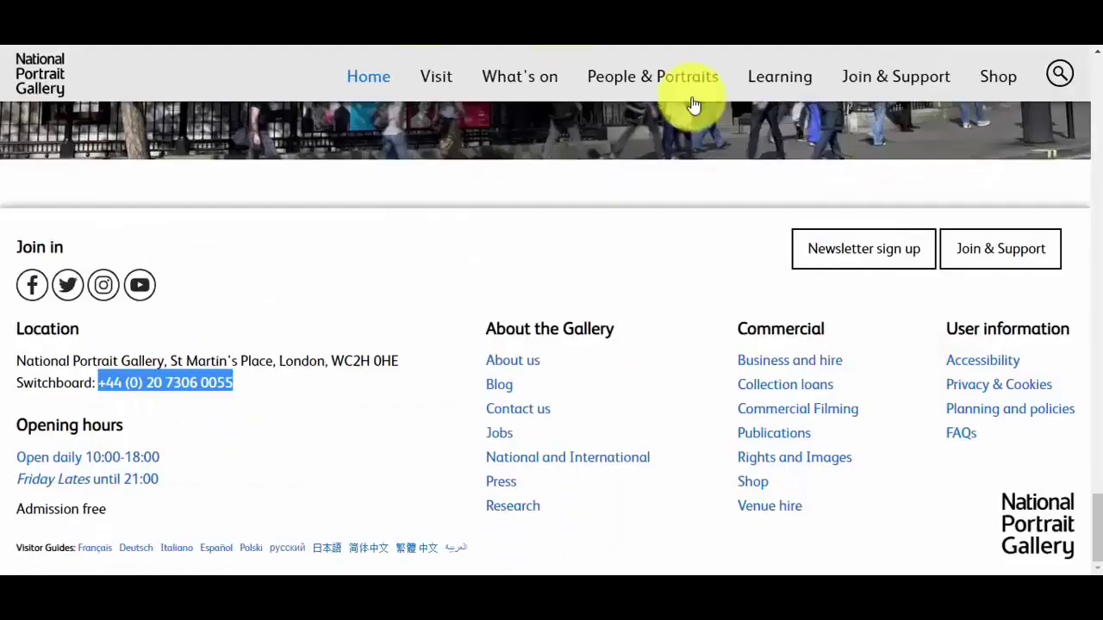
right_click(877, 82)
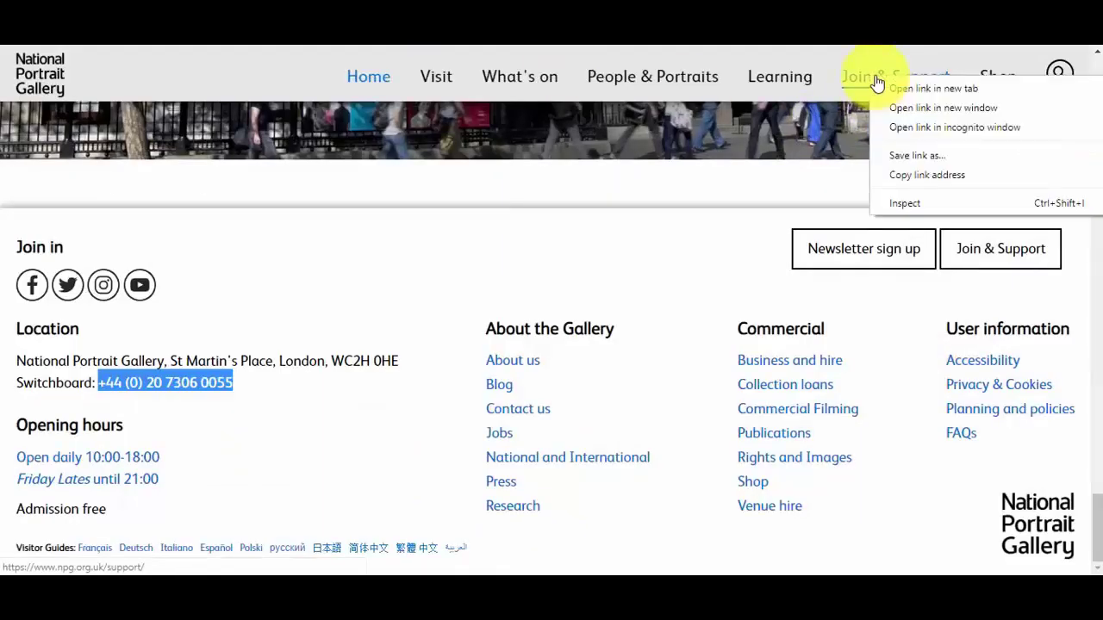
left_click(936, 177)
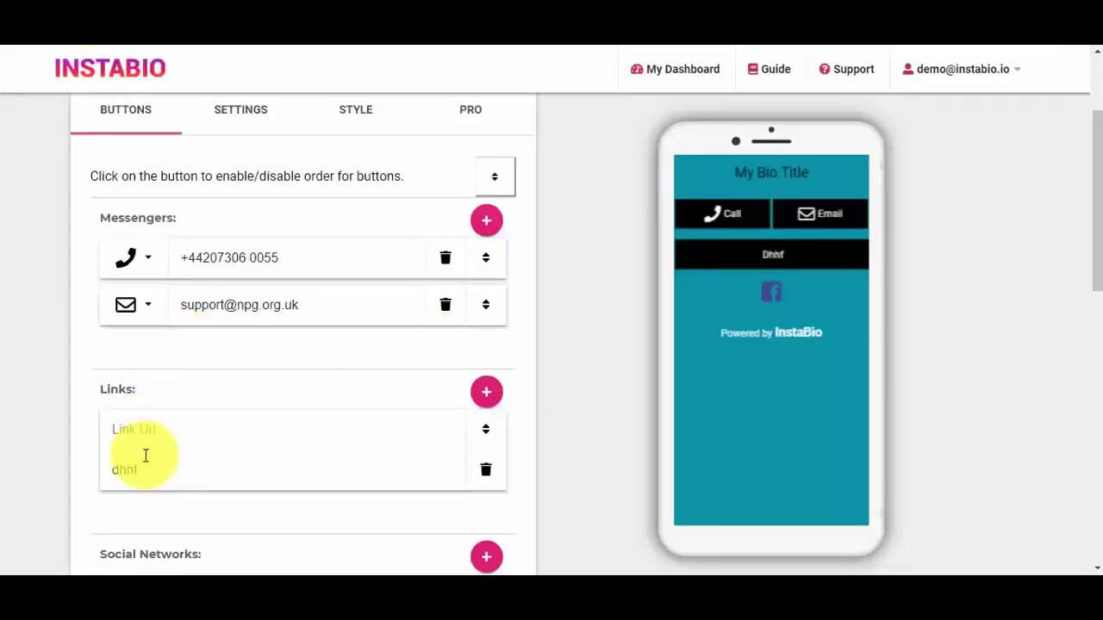
double_click(147, 471)
type("Join & Su")
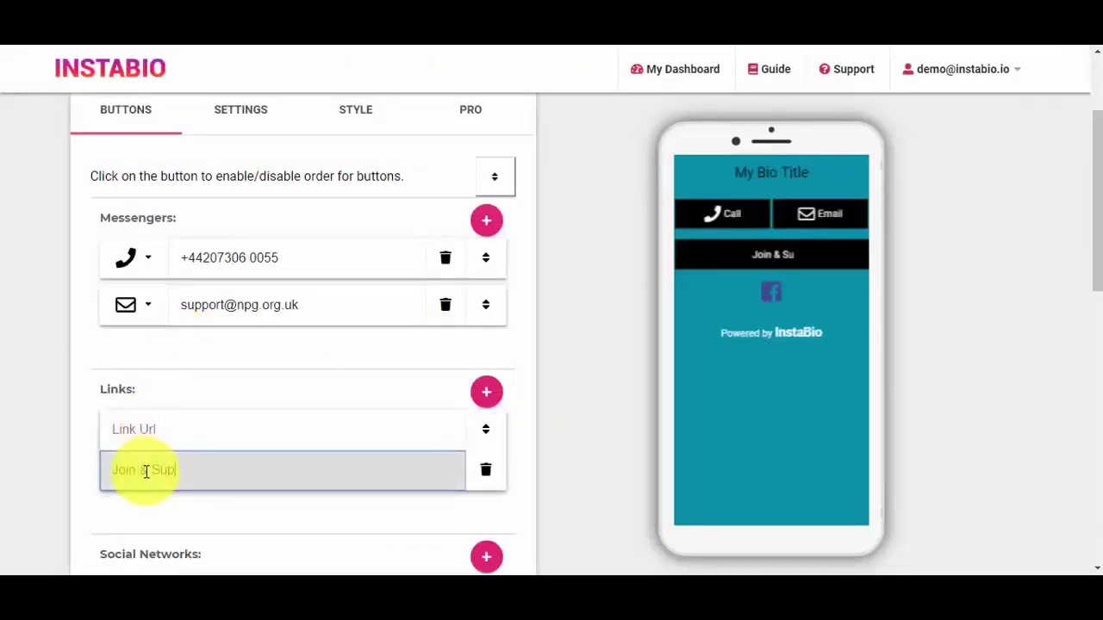
type("port")
left_click(147, 438)
key("ctrl+v")
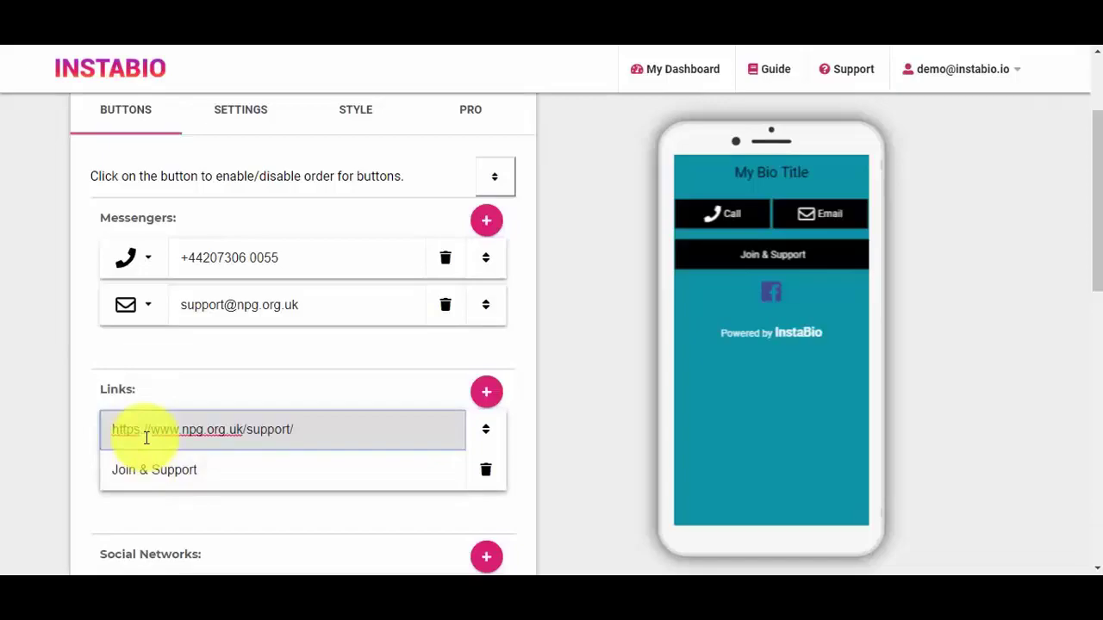
Add a SHOP link button pointing to the gallery's Shop page.
key("alt+Tab")
right_click(752, 487)
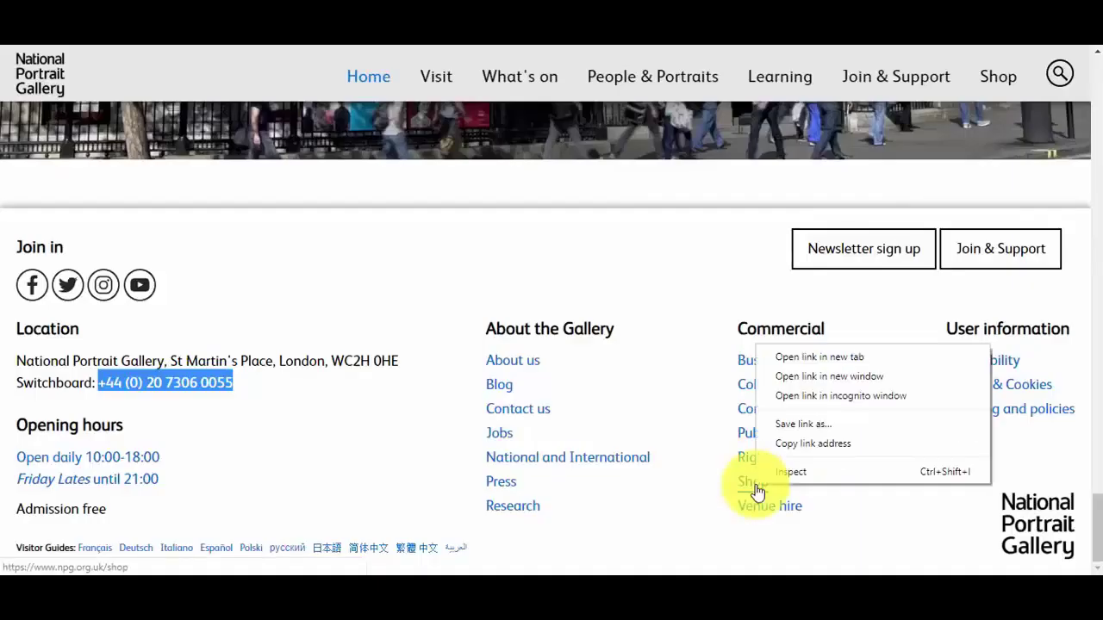
left_click(797, 443)
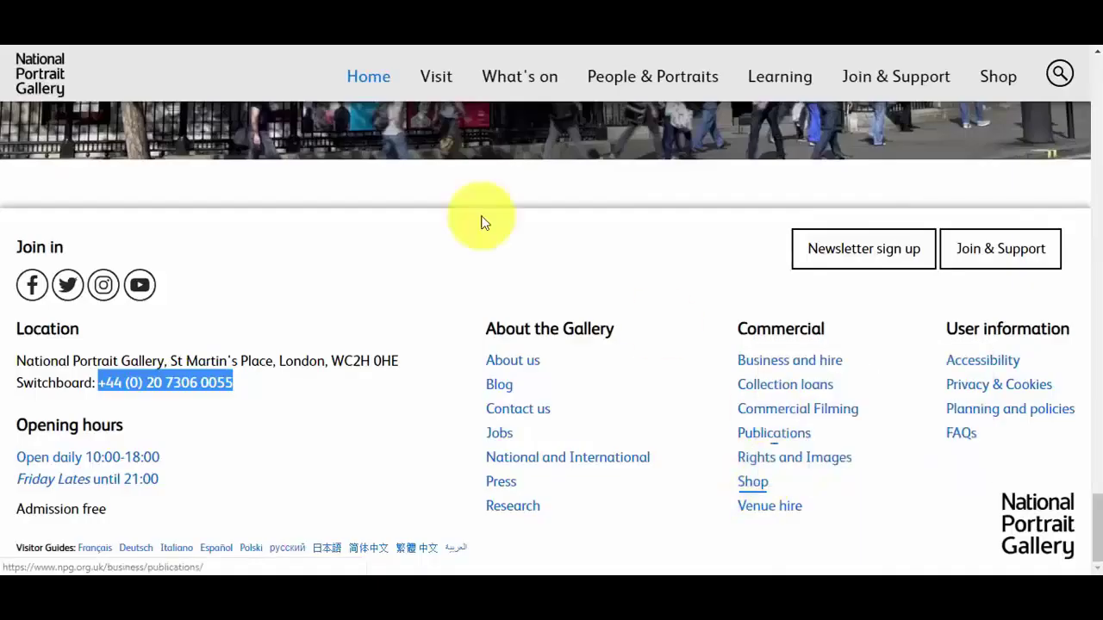
key("alt+Tab")
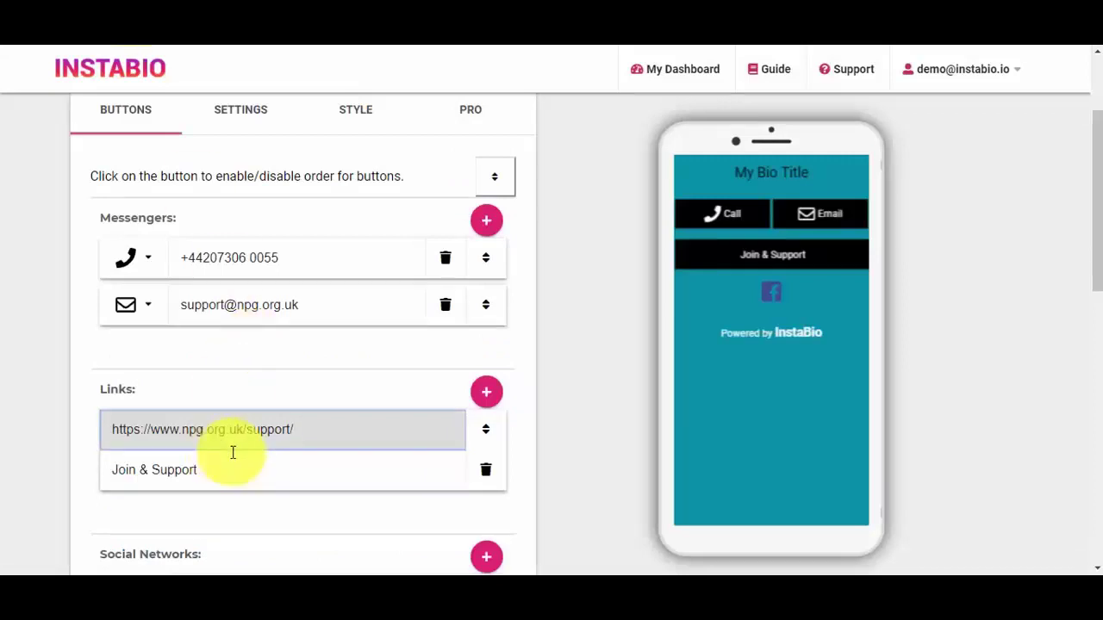
left_click(487, 395)
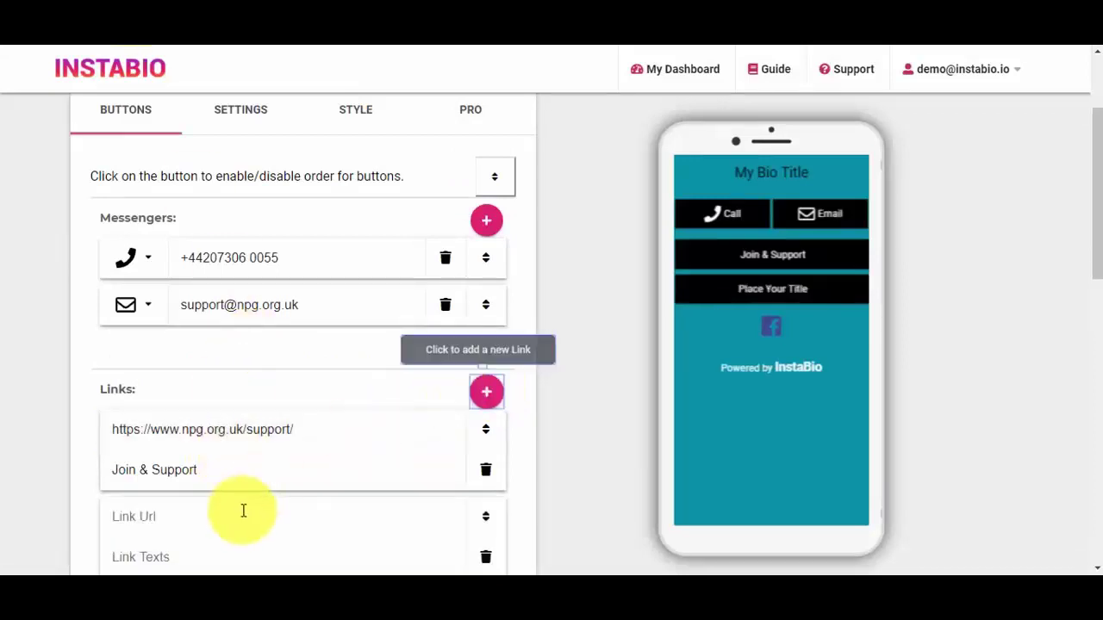
left_click(198, 556)
type("HOP")
left_click(150, 516)
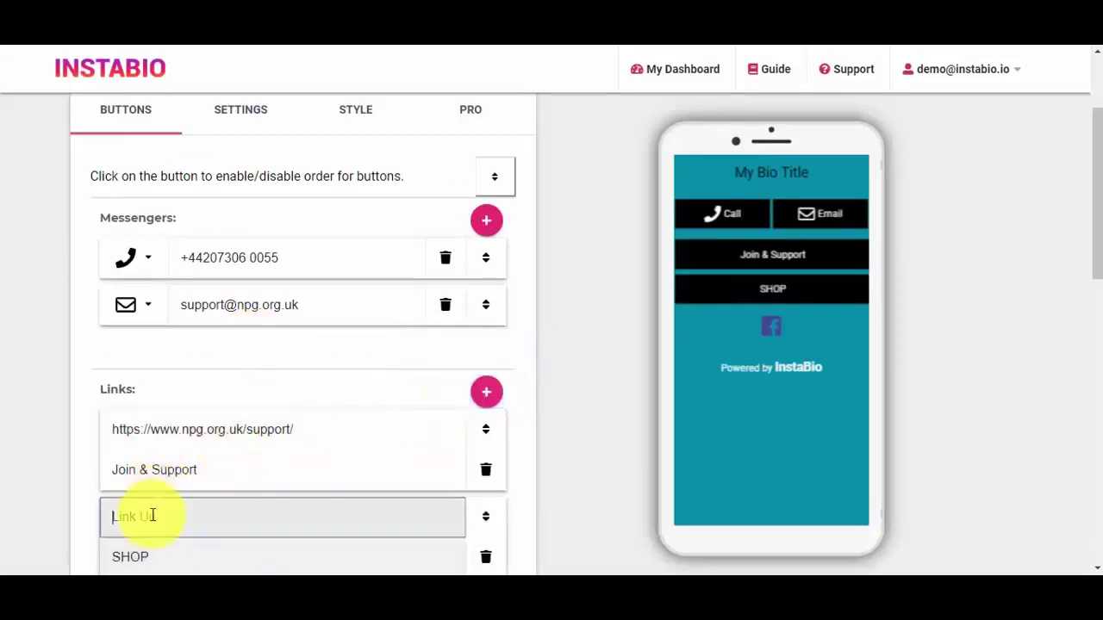
key("ctrl+v")
Add a BLOG link button pointing to the gallery's Blog page.
key("alt+Tab")
right_click(498, 389)
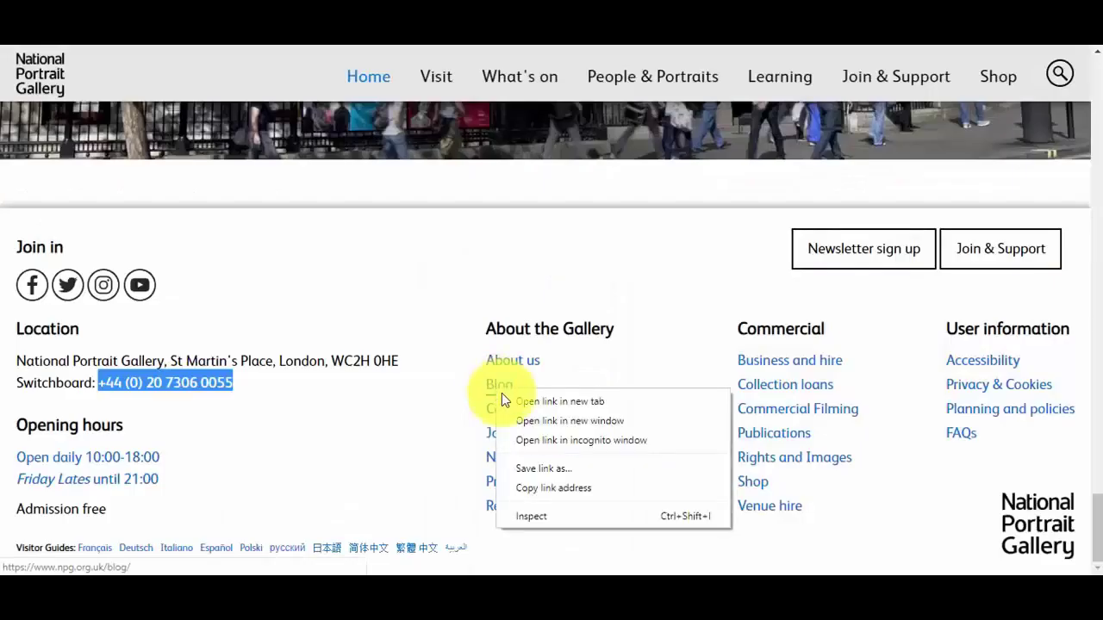
left_click(528, 487)
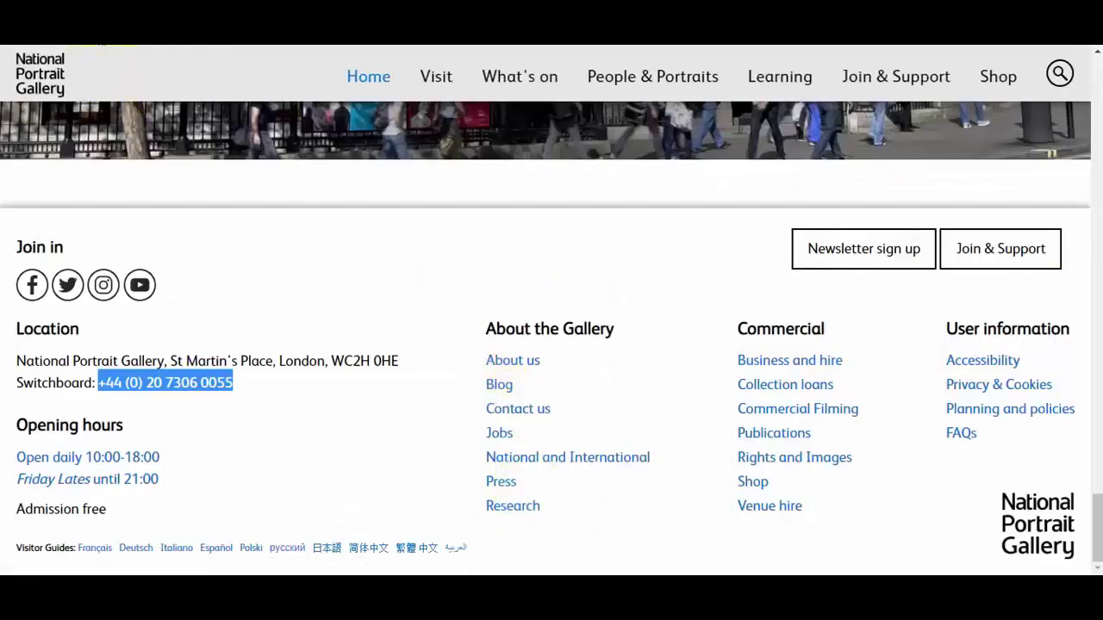
key("alt+Tab")
left_click(161, 457)
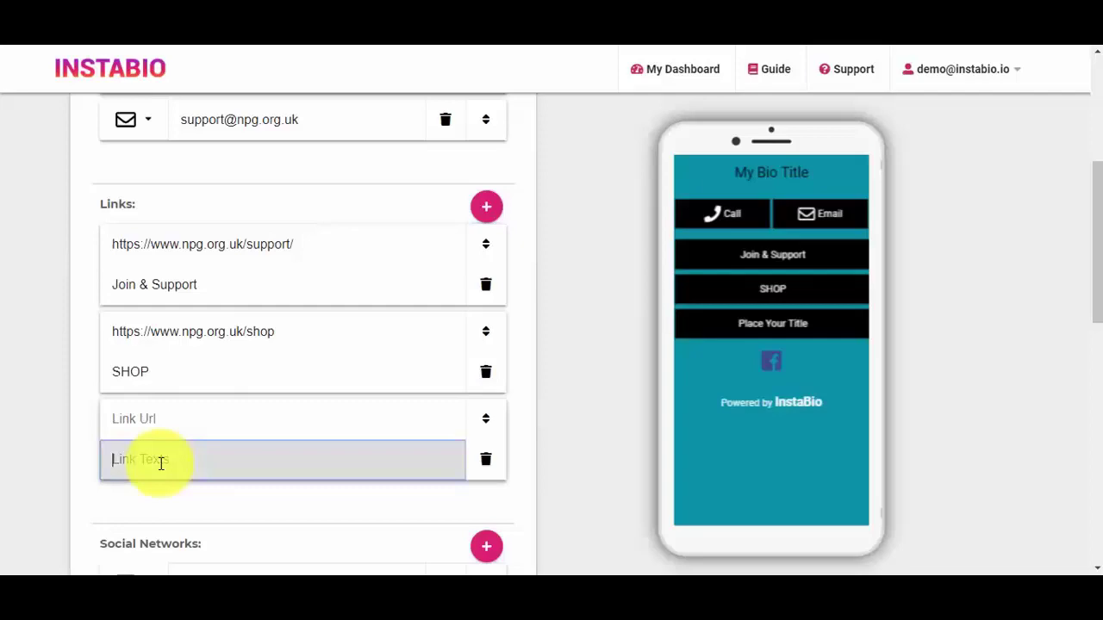
type("BLOG")
left_click(138, 416)
key("ctrl+v")
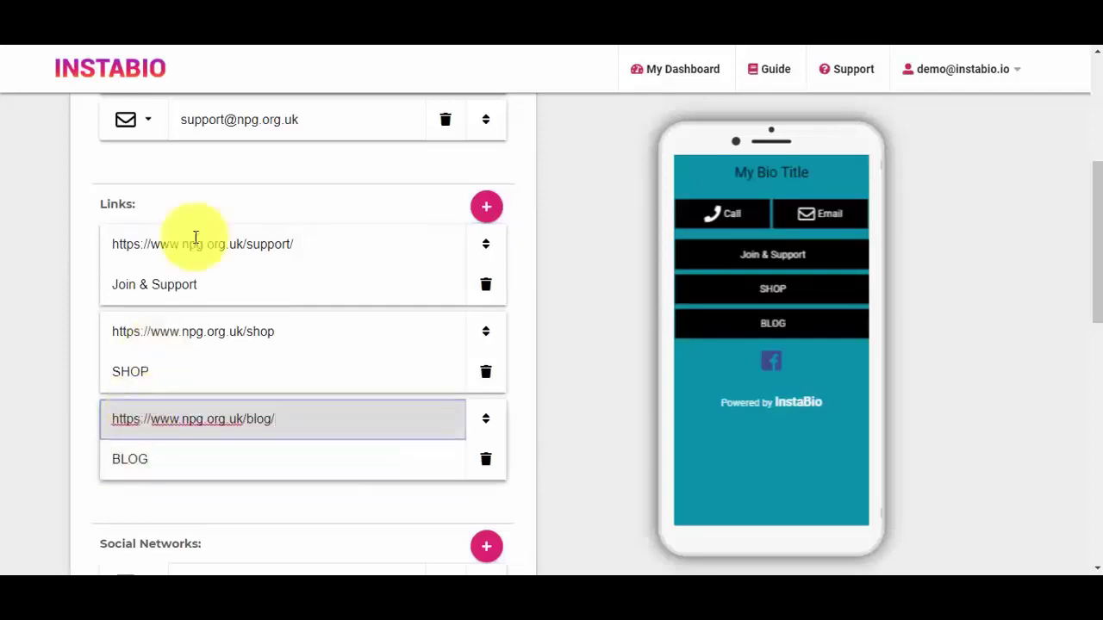
Add a Newsletter link button pointing to the gallery's newsletter sign-up page.
key("alt+Tab")
right_click(872, 245)
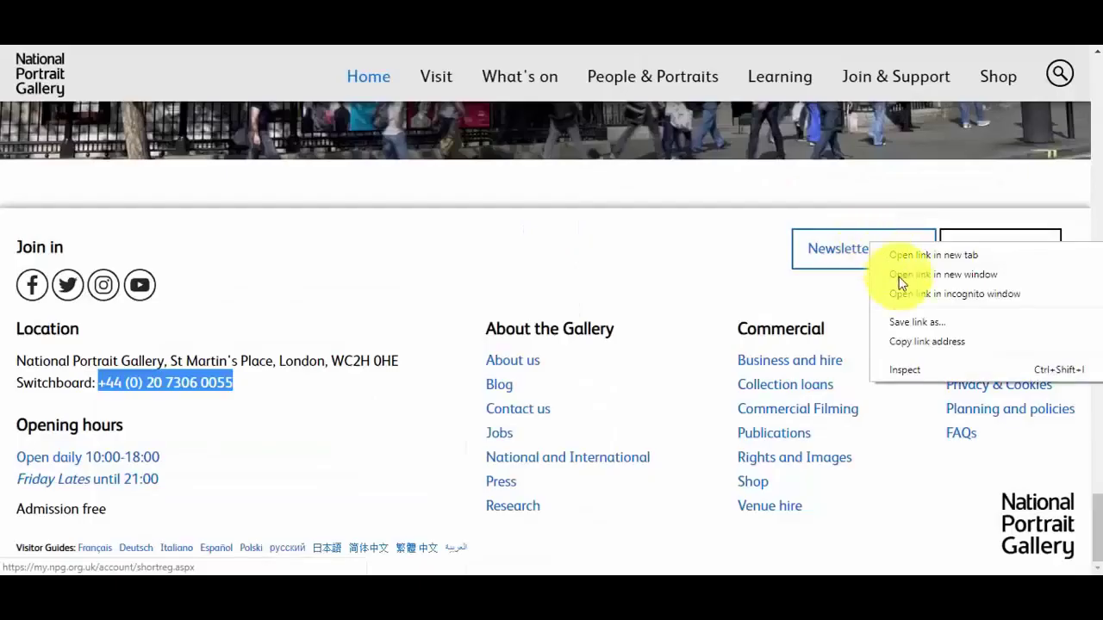
left_click(925, 342)
key("alt+Tab")
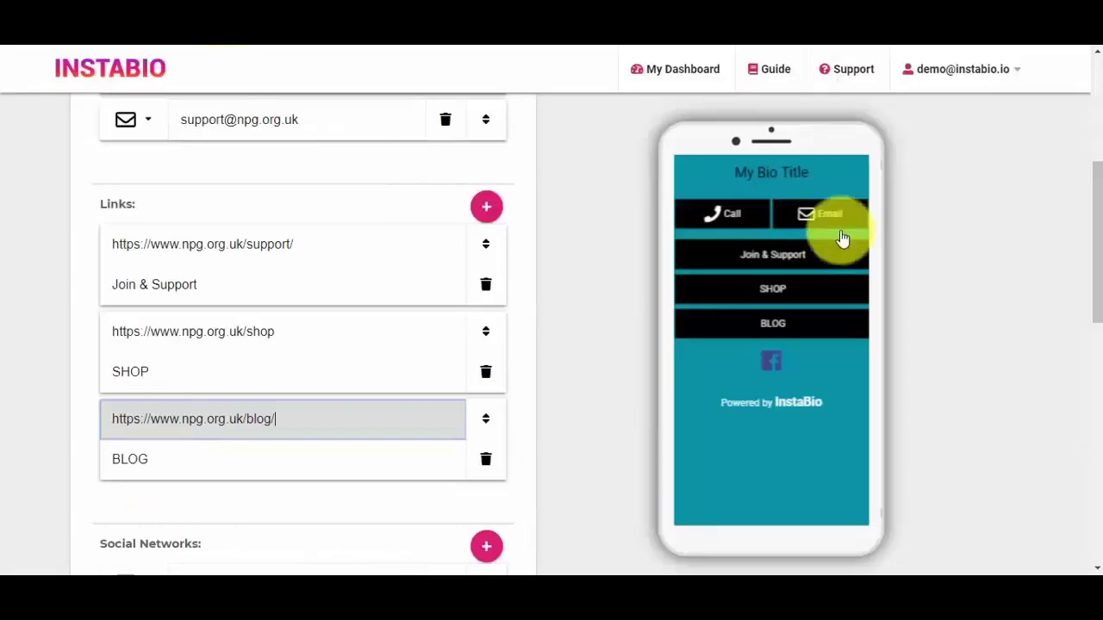
left_click(489, 209)
left_click(153, 549)
type("Newsletter")
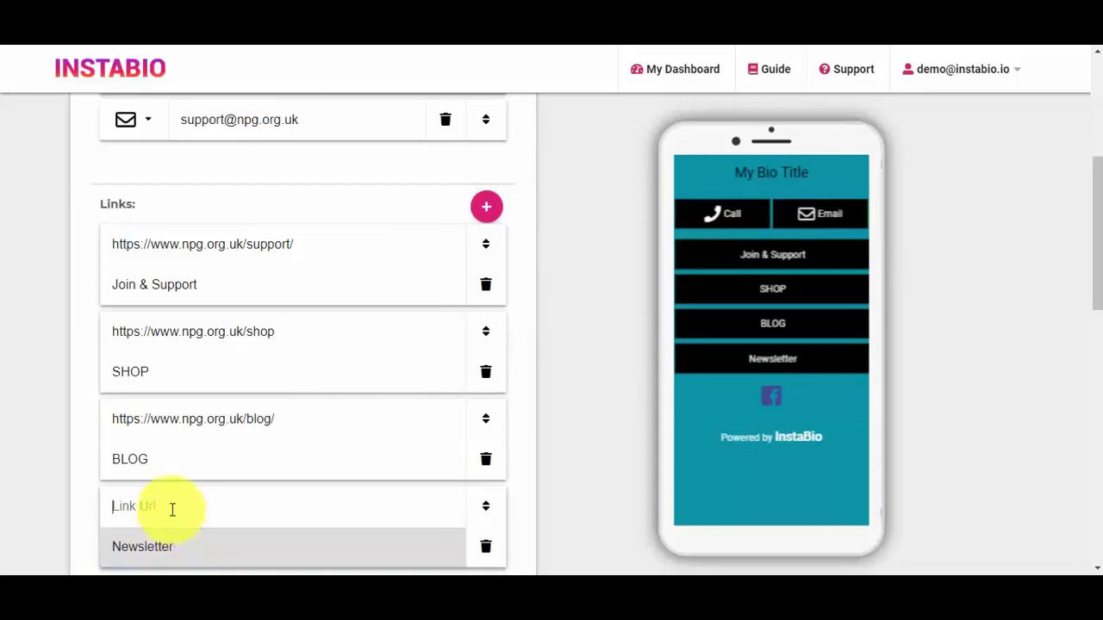
key("ctrl+v")
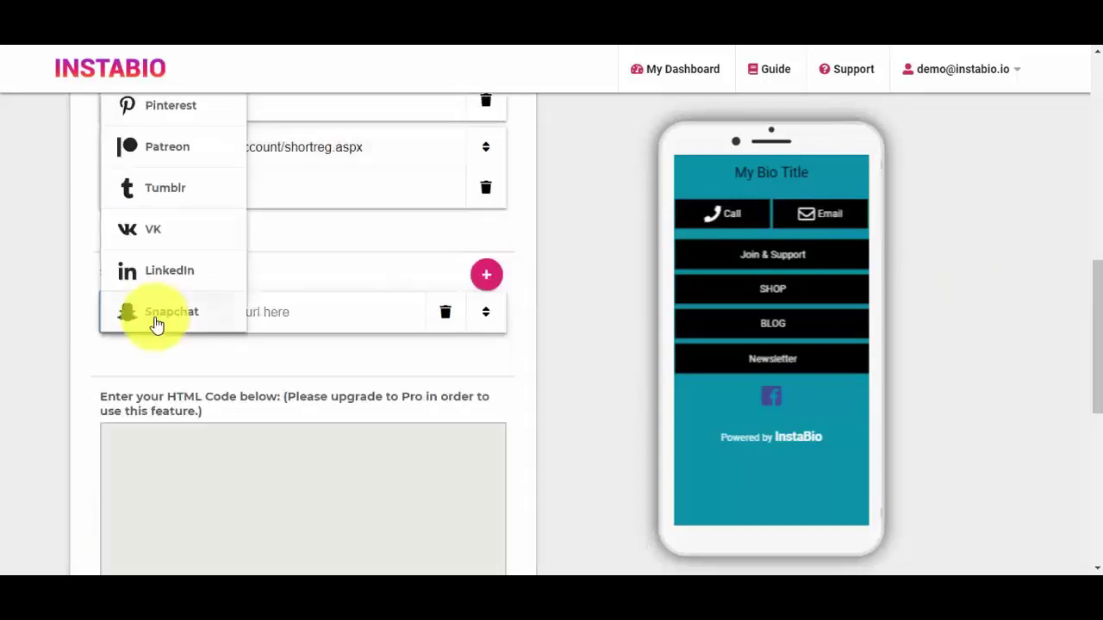
Set the first social entry to Facebook with the gallery's page address, and add a Twitter entry.
left_click(155, 321)
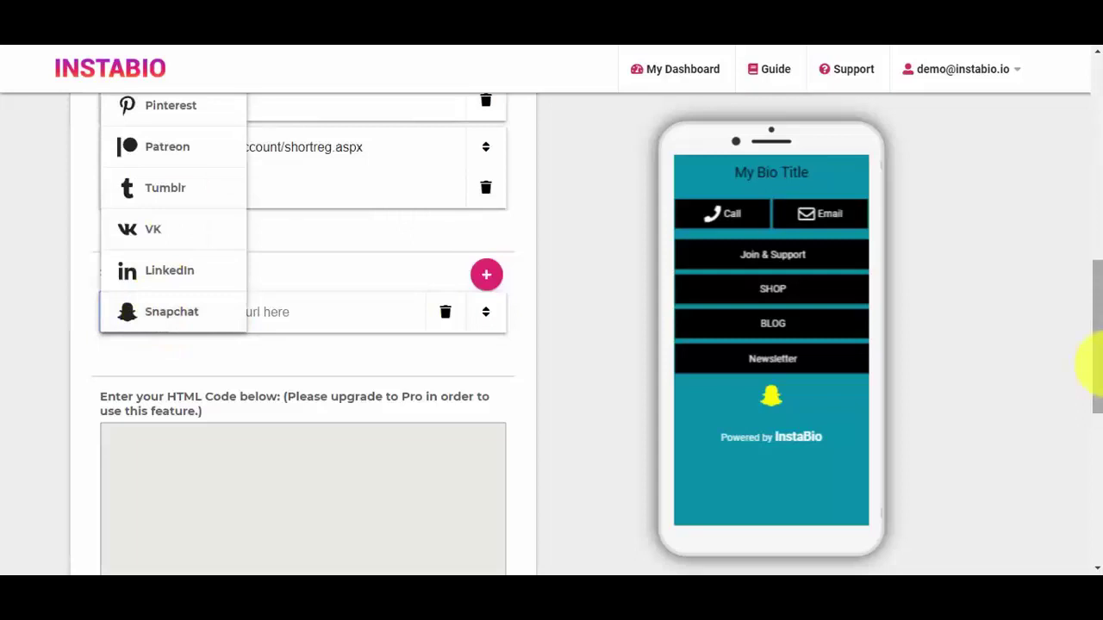
left_click_drag(1090, 336, 1059, 229)
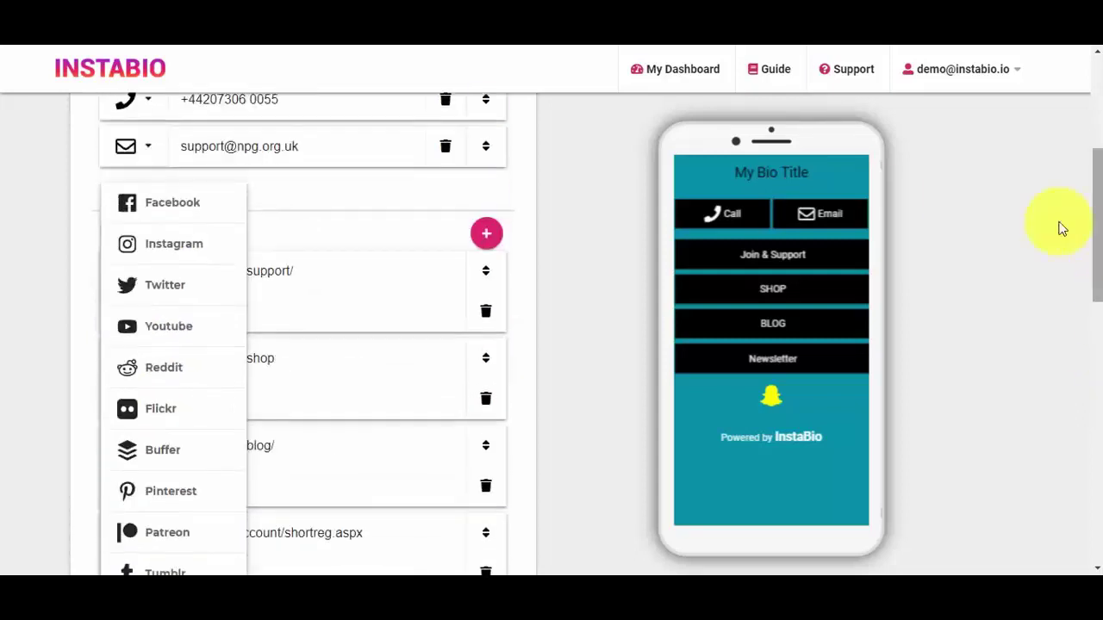
left_click(190, 205)
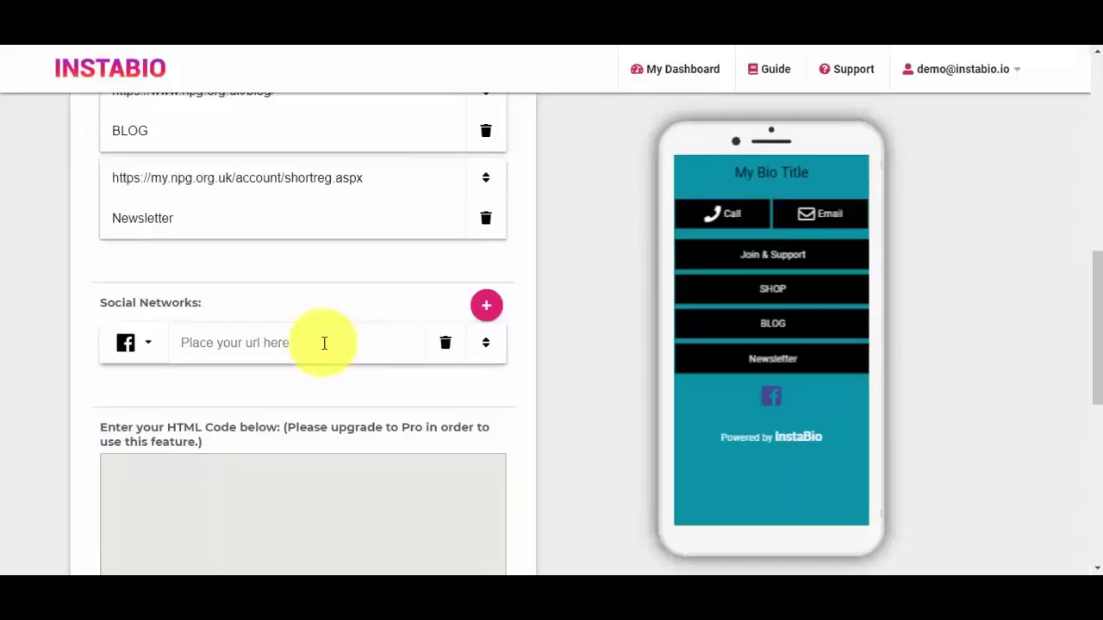
left_click(324, 343)
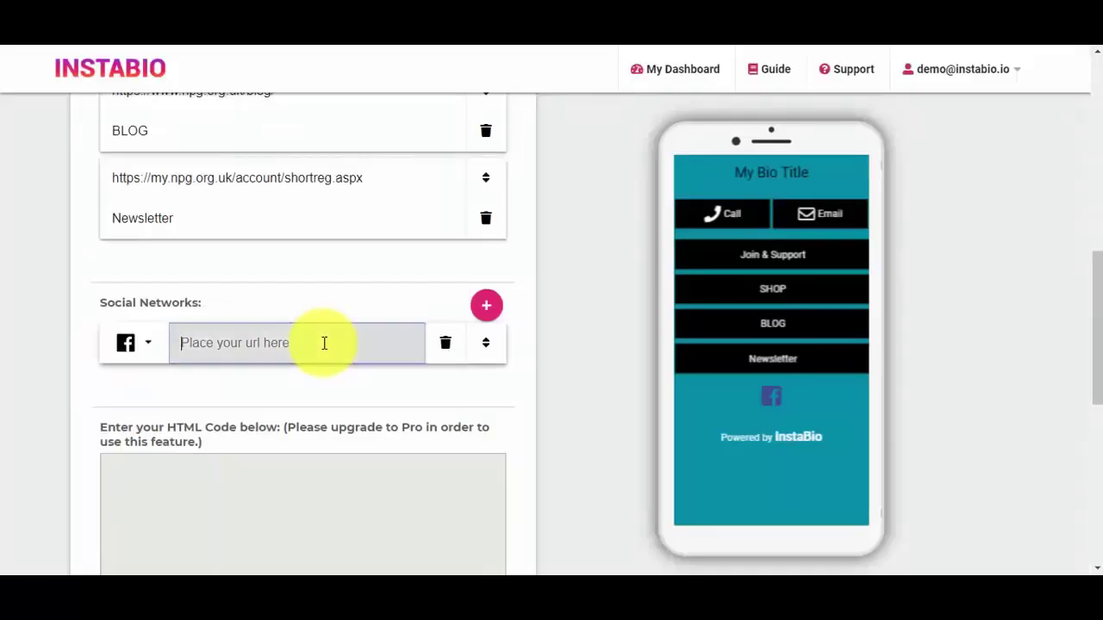
right_click(325, 340)
left_click(353, 216)
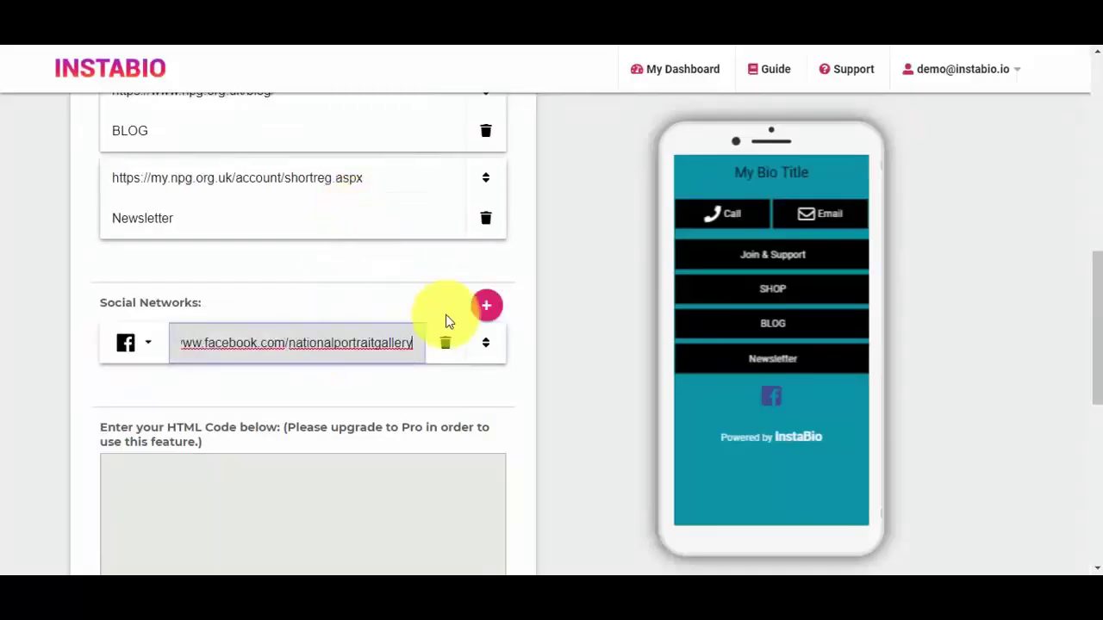
left_click(486, 305)
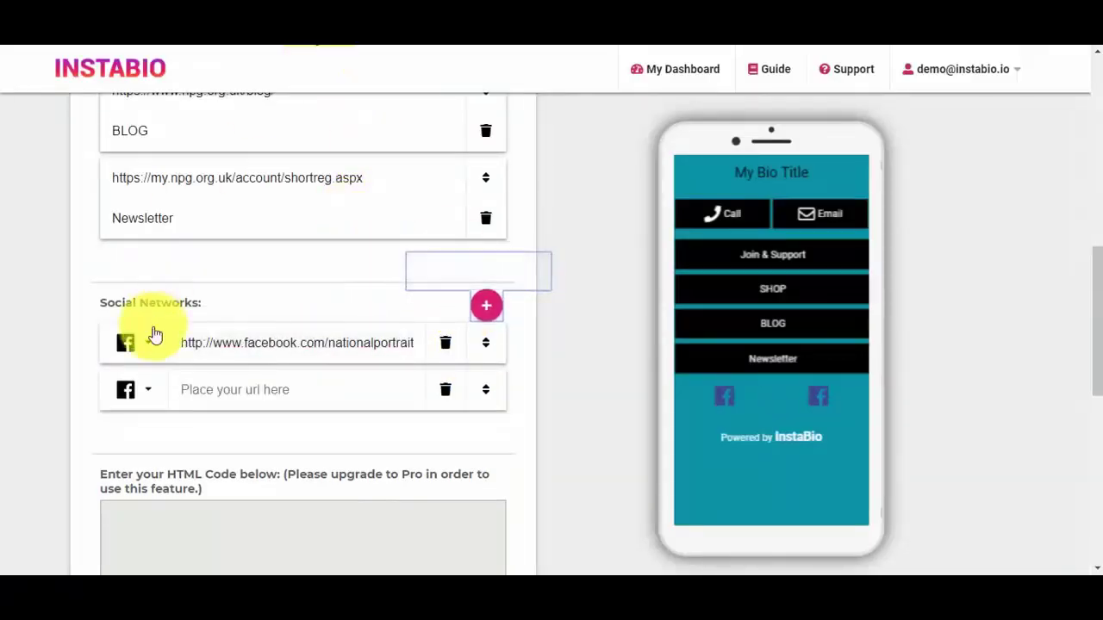
left_click(142, 392)
scroll(167, 163, "up", 2)
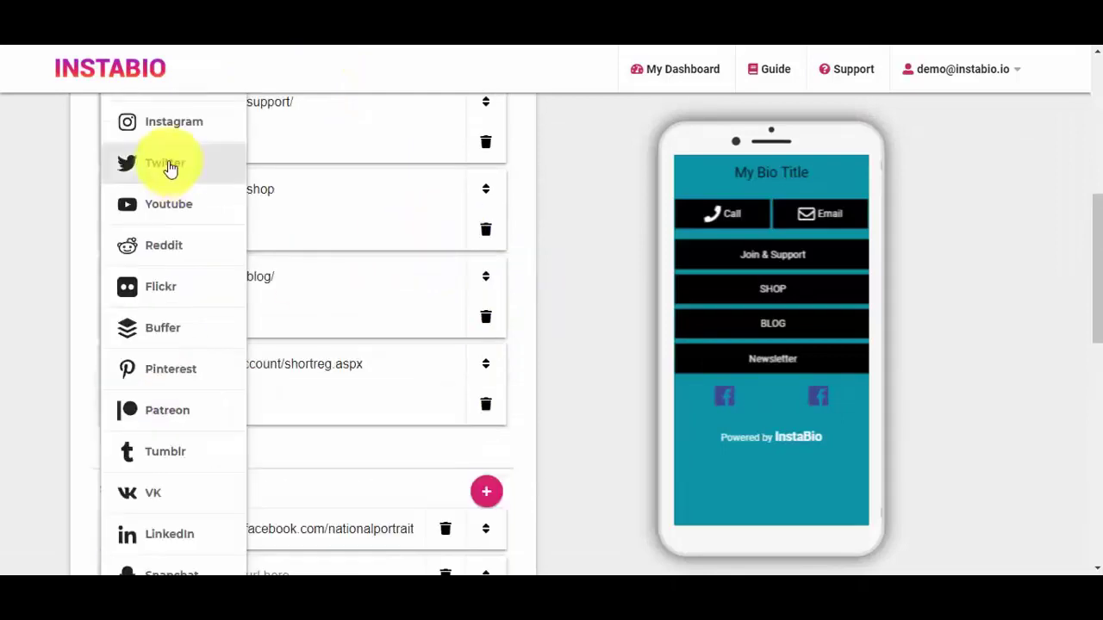
left_click(167, 165)
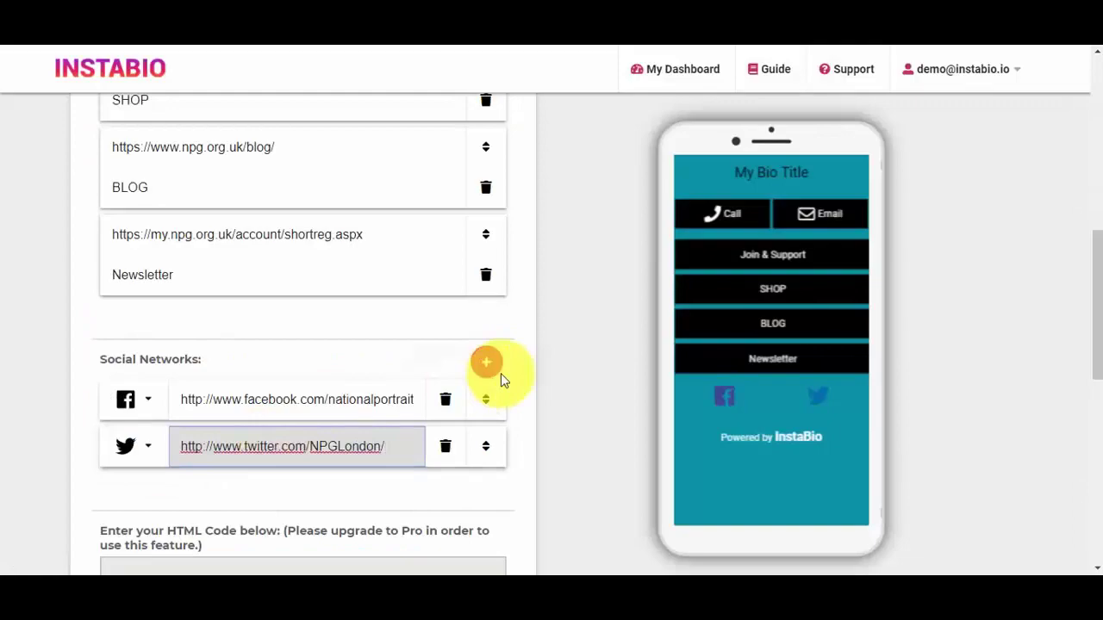
Add Instagram and YouTube entries with the gallery's profile addresses.
left_click(486, 363)
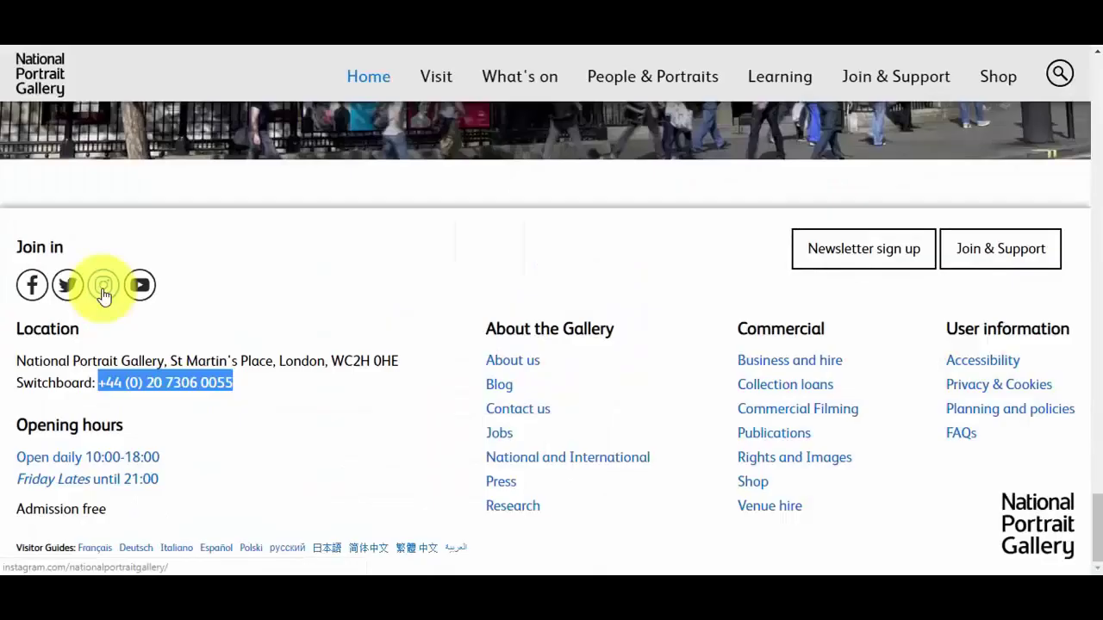
right_click(103, 285)
left_click(145, 387)
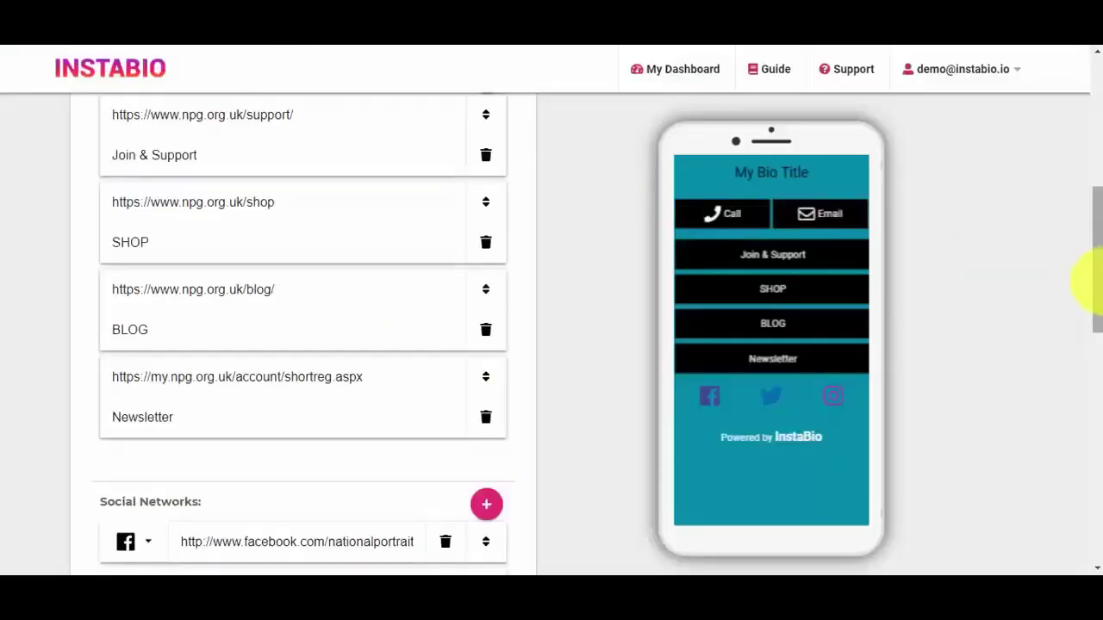
left_click_drag(1091, 281, 1098, 357)
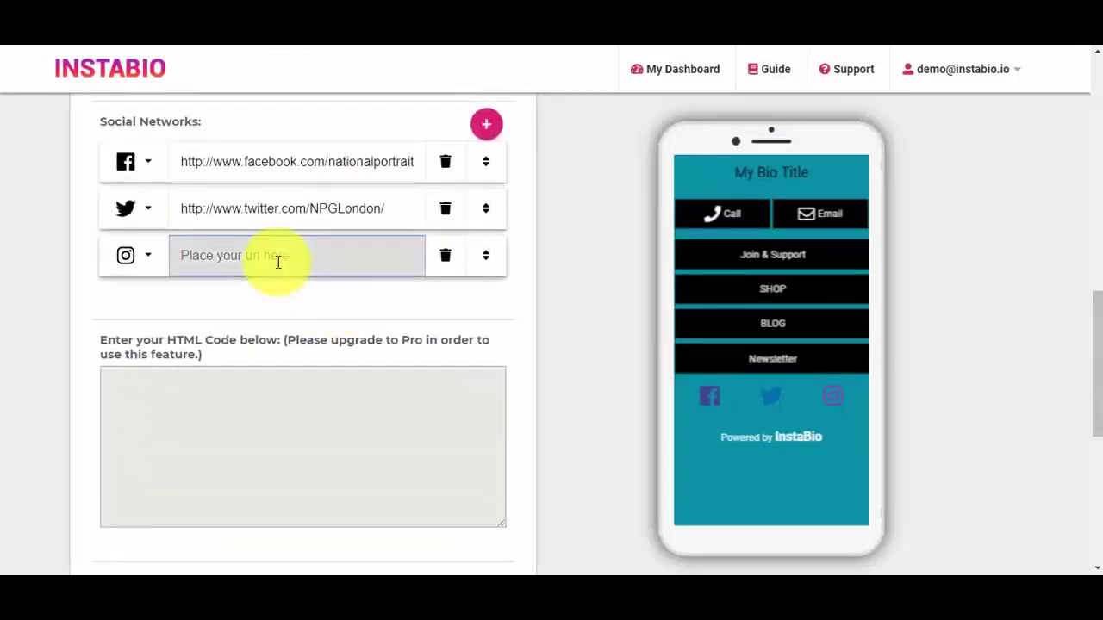
type("http://instagram.com/nationalportraitgallery/")
left_click(487, 124)
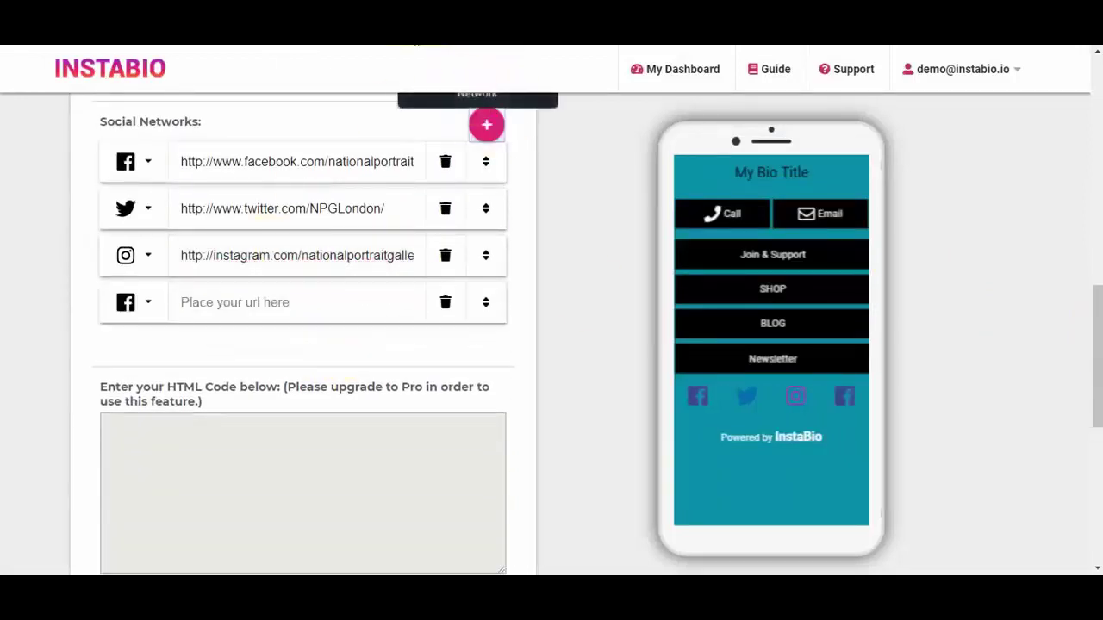
key("ctrl+v")
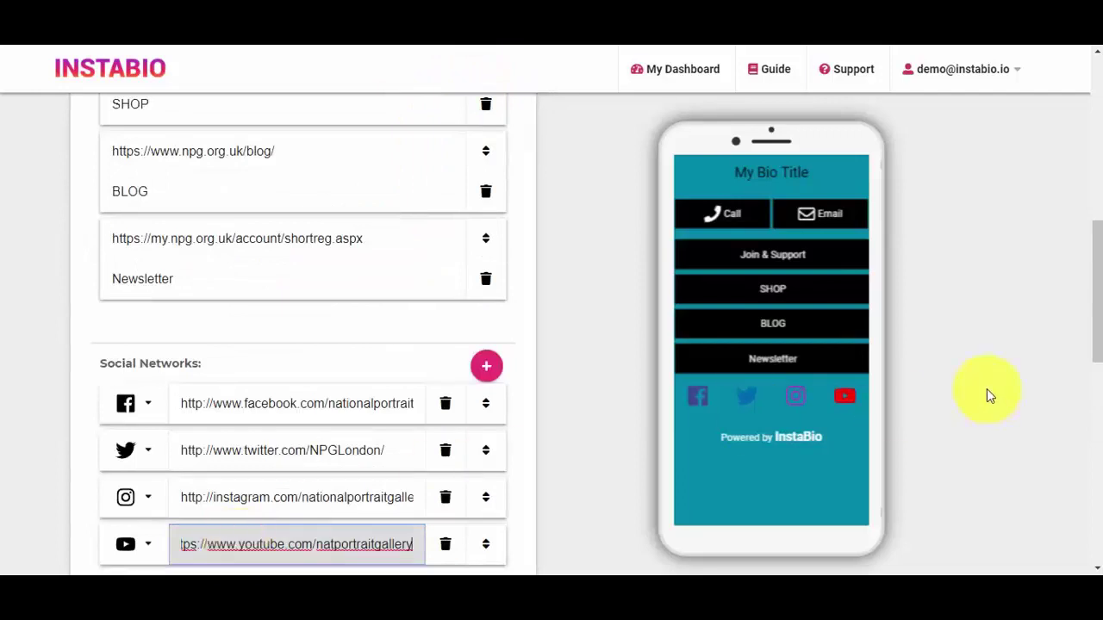
left_click_drag(1095, 259, 1093, 492)
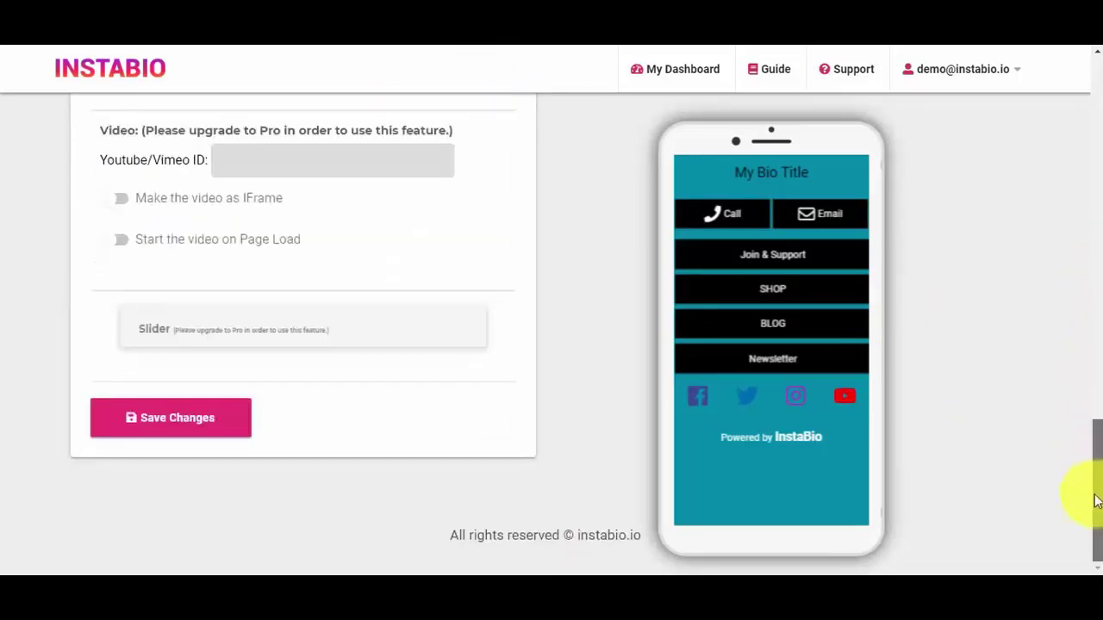
Save the bio and return to its ibb.ac/f9048 short-link banner.
left_click(109, 431)
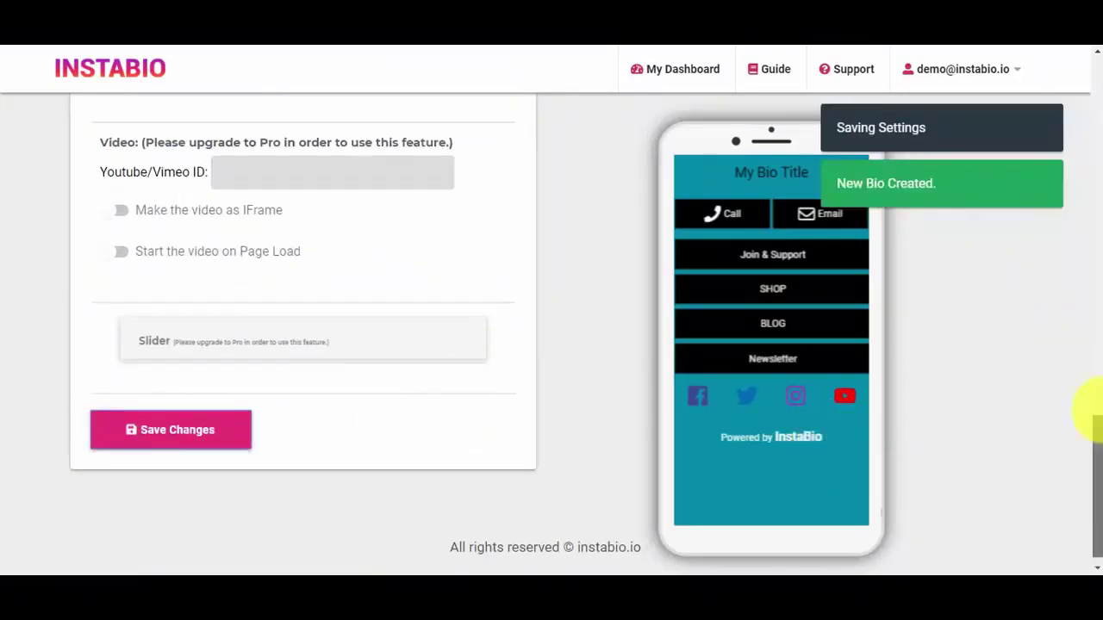
mouse_move(1096, 419)
left_mouse_down()
mouse_move(1085, 247)
mouse_move(1084, 216)
mouse_move(1096, 211)
mouse_move(1090, 115)
left_mouse_up()
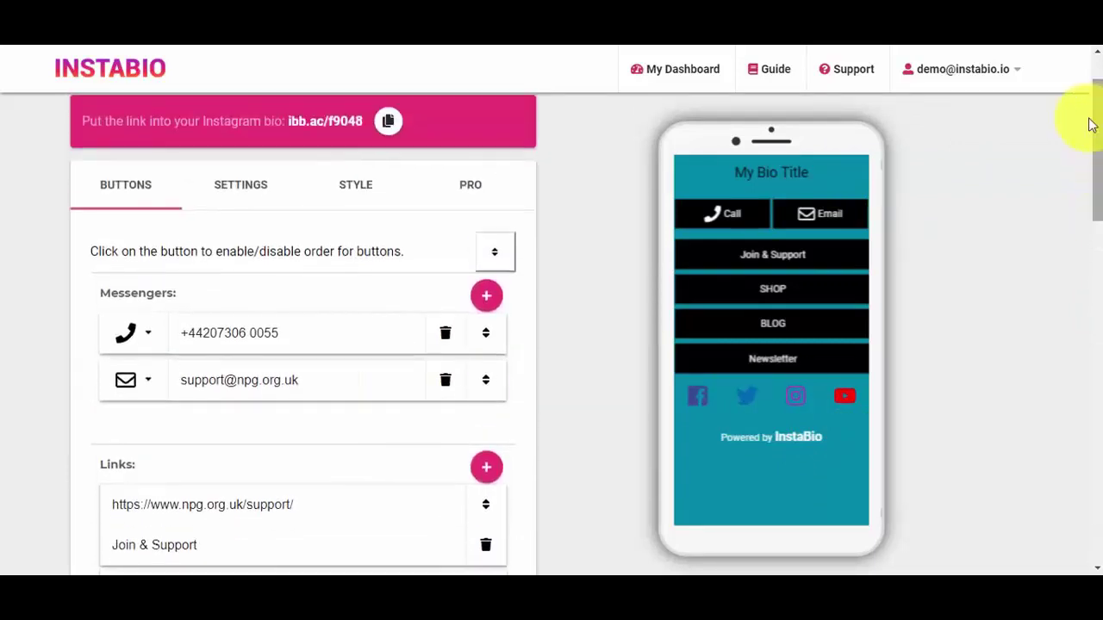
Copy the ibb.ac/f9048 short link and open it to view the live bio page.
left_click(389, 123)
key("Return")
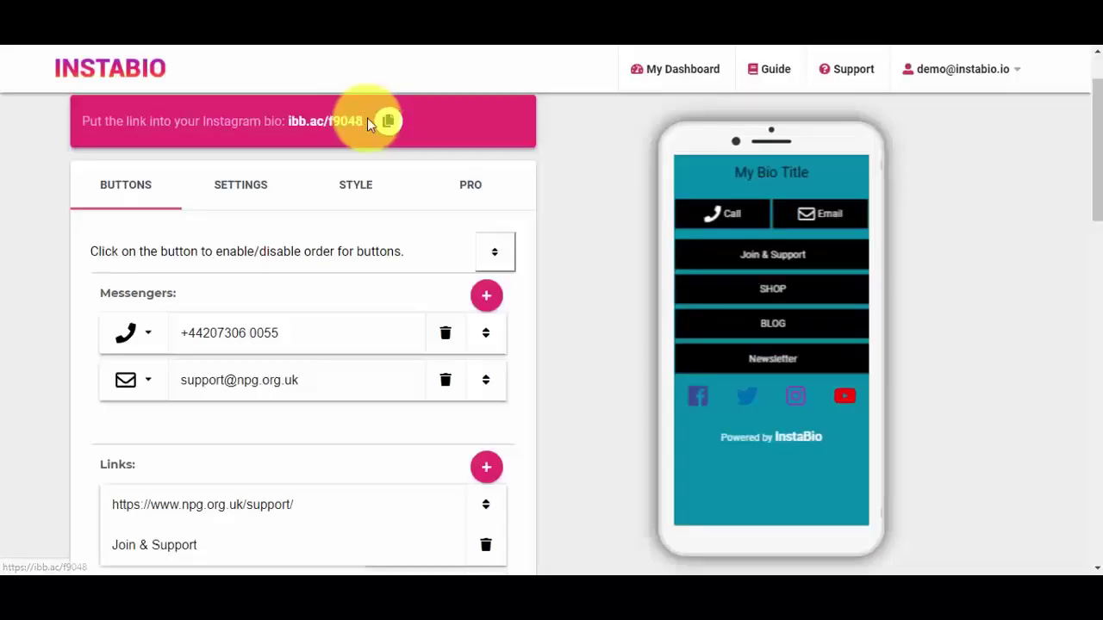
left_click_drag(365, 121, 297, 118)
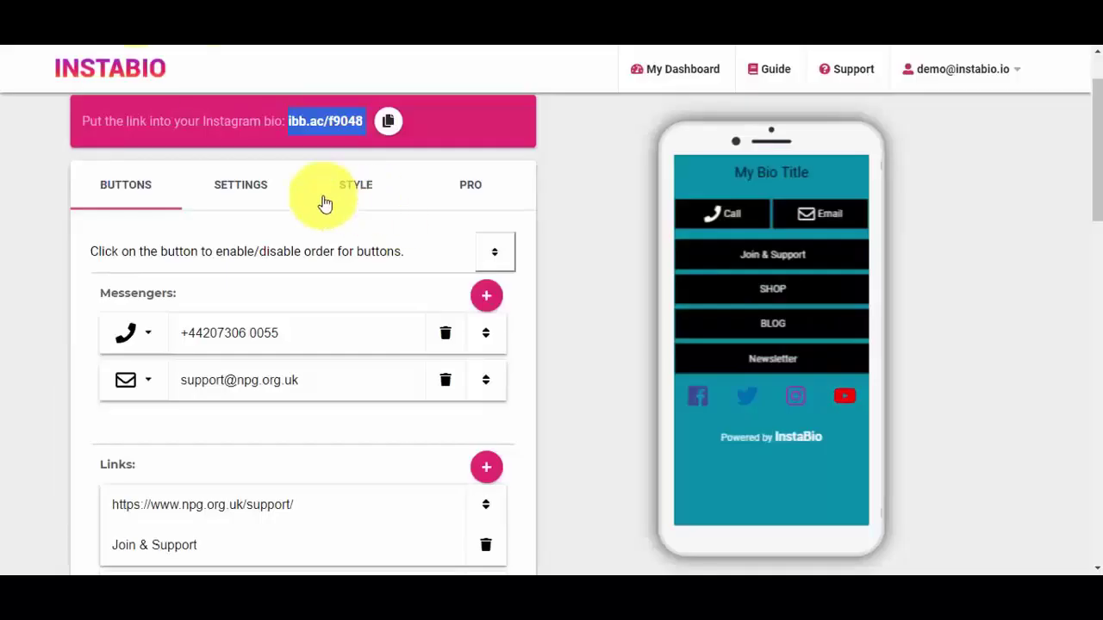
Open the bio's settings and select the f9048 bio link alias for editing.
left_click(242, 188)
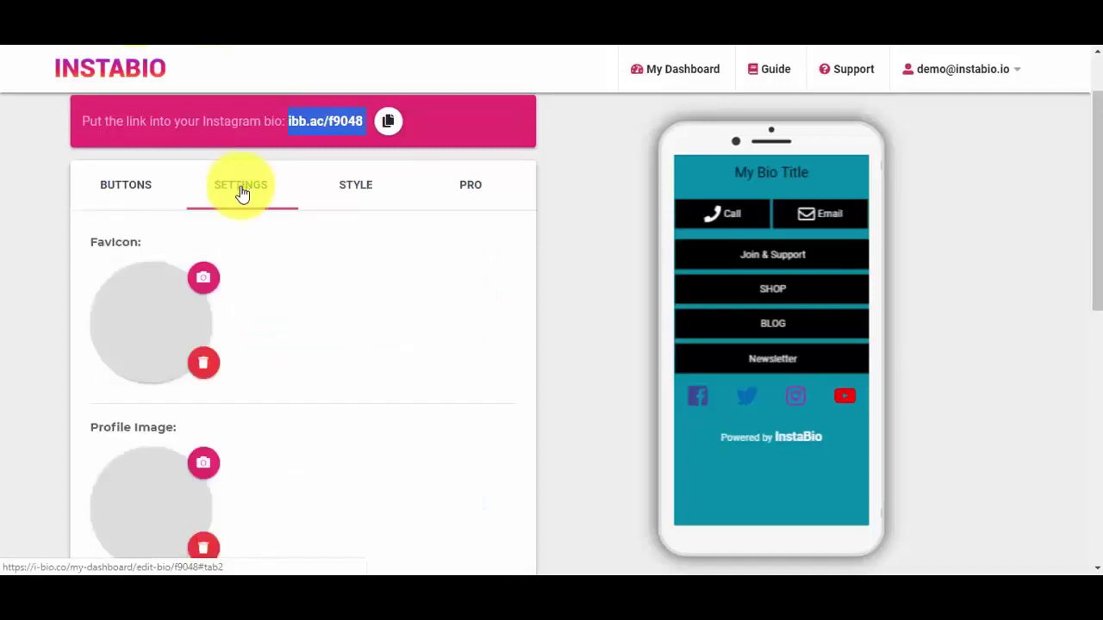
left_click_drag(1087, 216, 1091, 233)
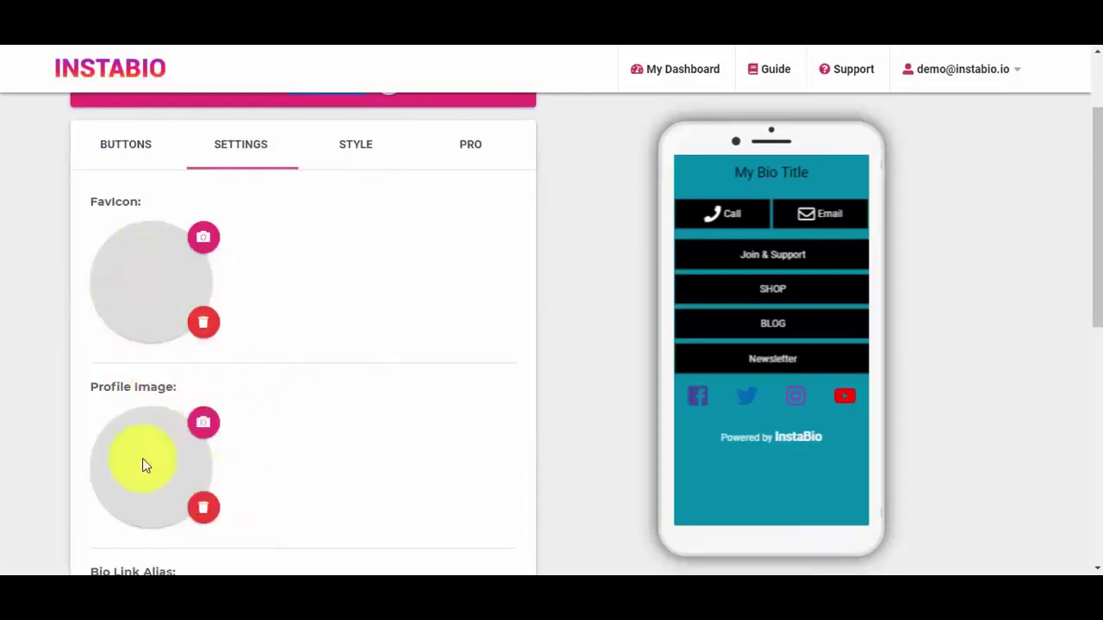
scroll(1083, 246, "down", 2)
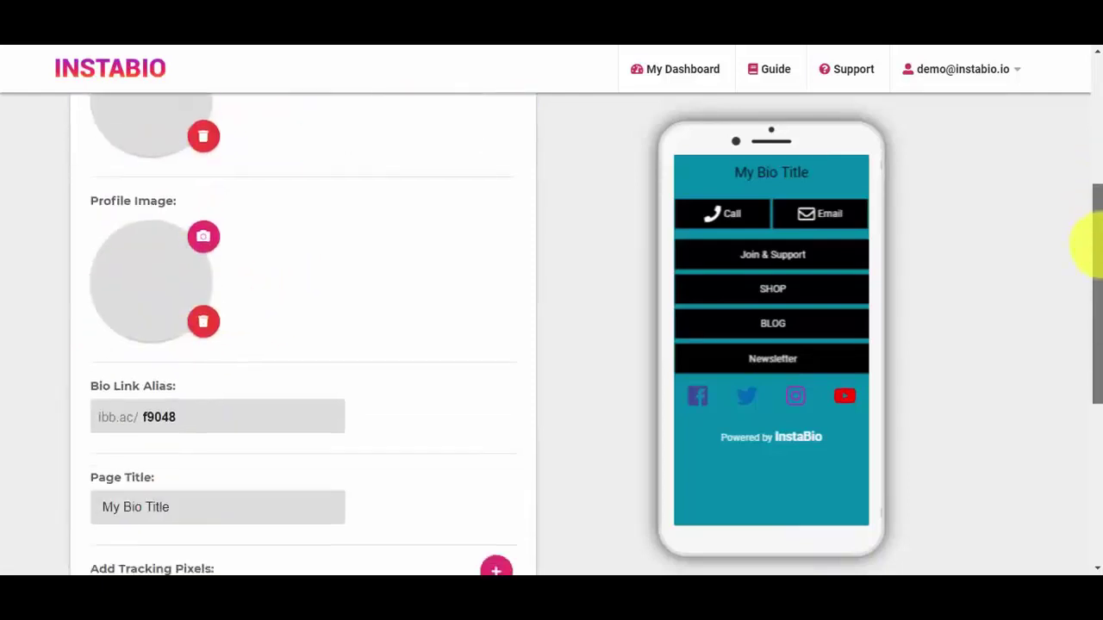
double_click(147, 416)
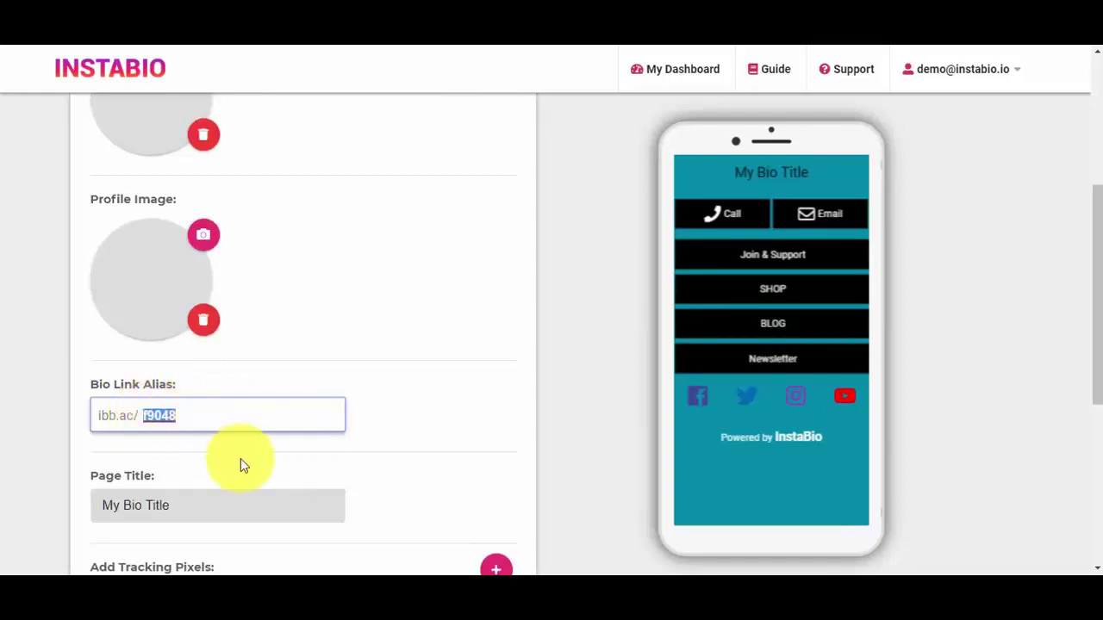
left_click_drag(1098, 286, 1100, 349)
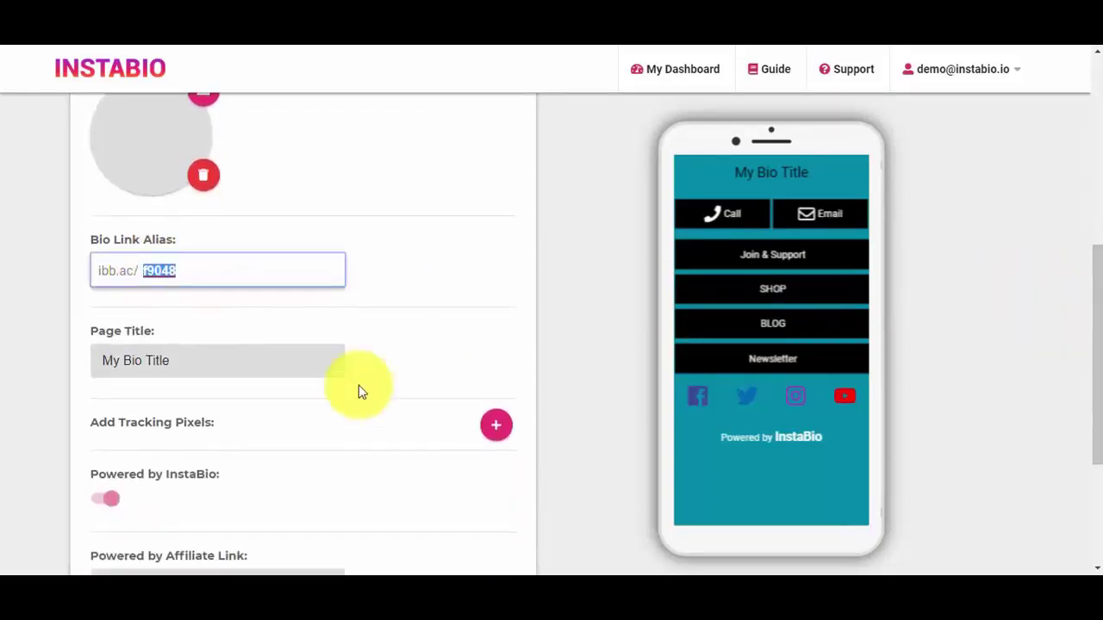
left_click(499, 428)
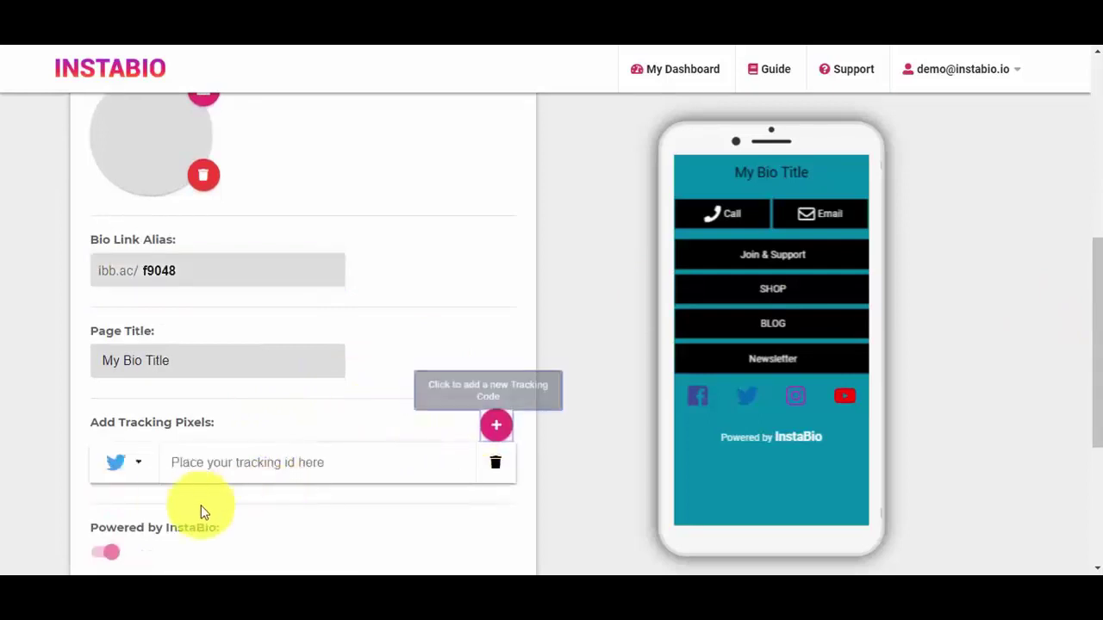
left_click(148, 479)
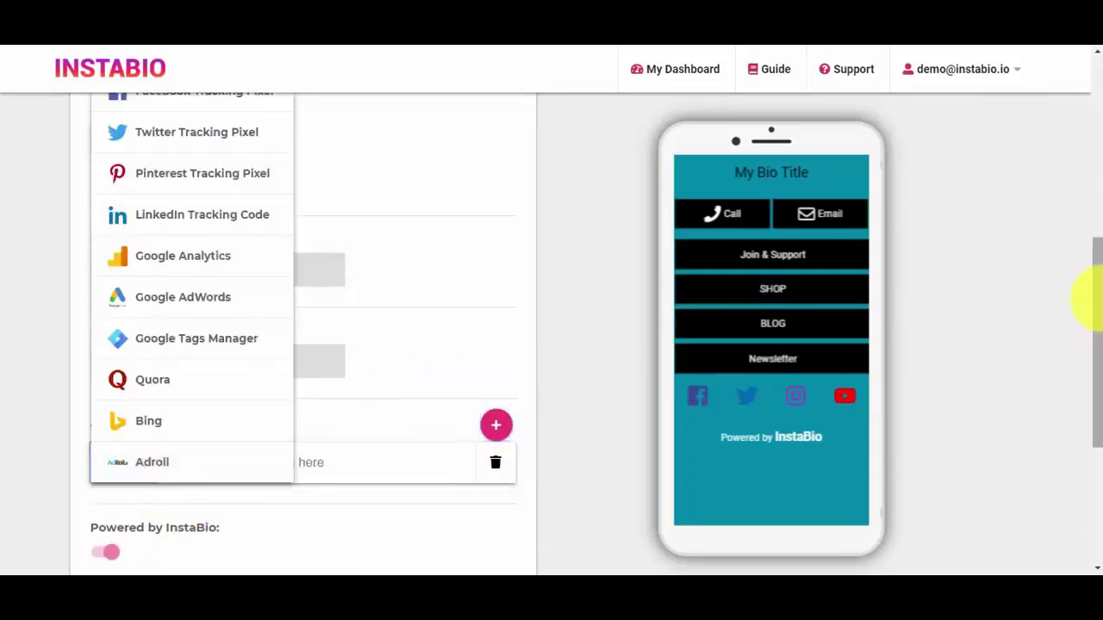
left_click_drag(1098, 297, 1100, 252)
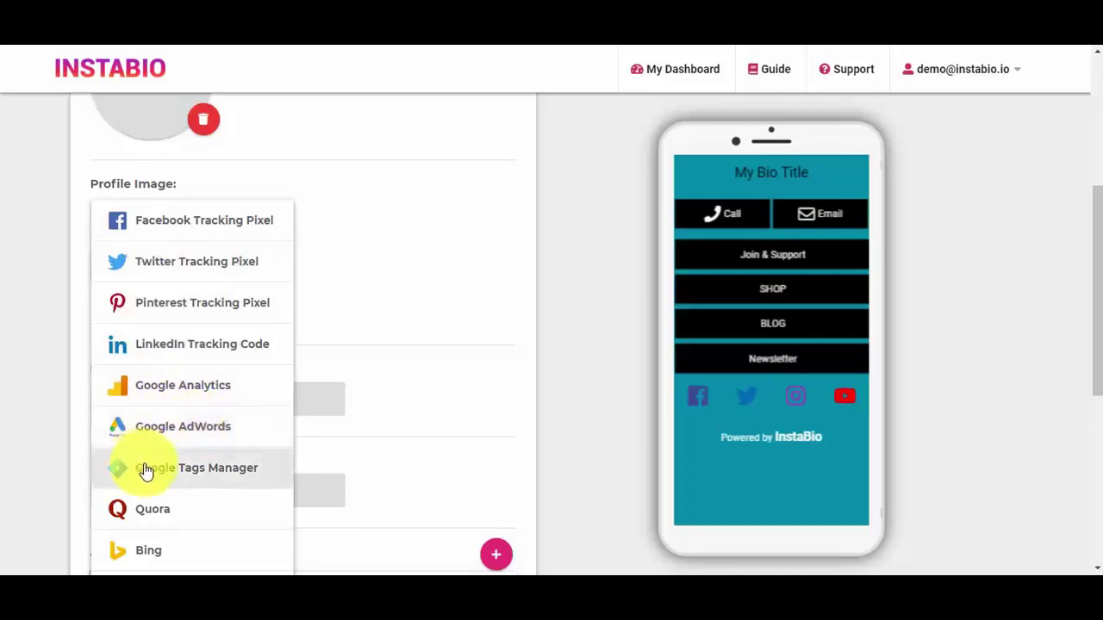
scroll(1093, 207, "down", 1)
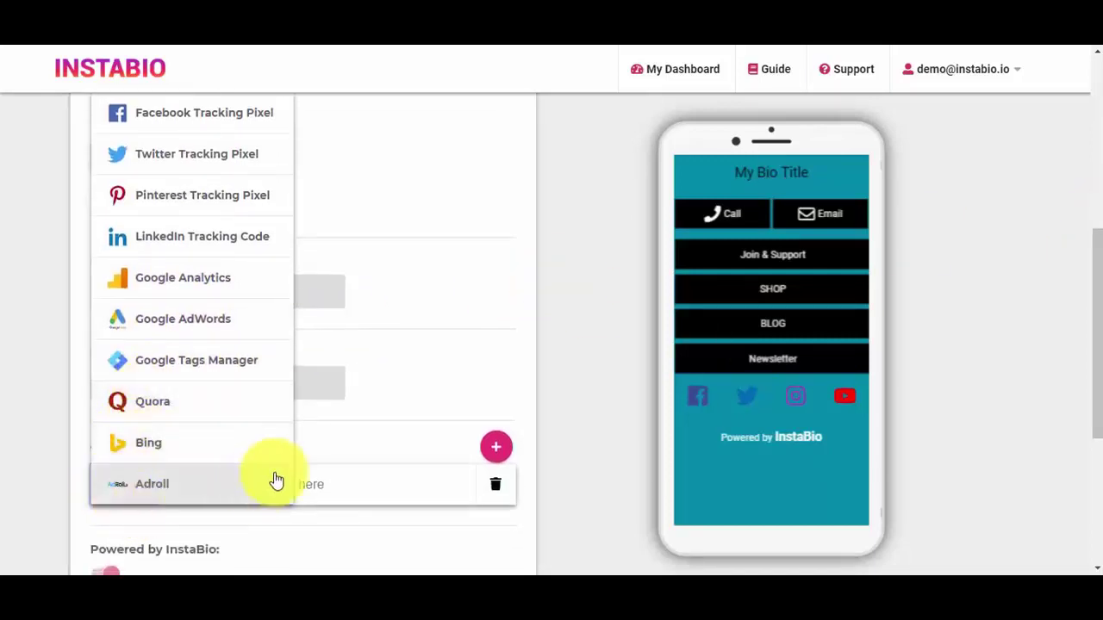
left_click(348, 497)
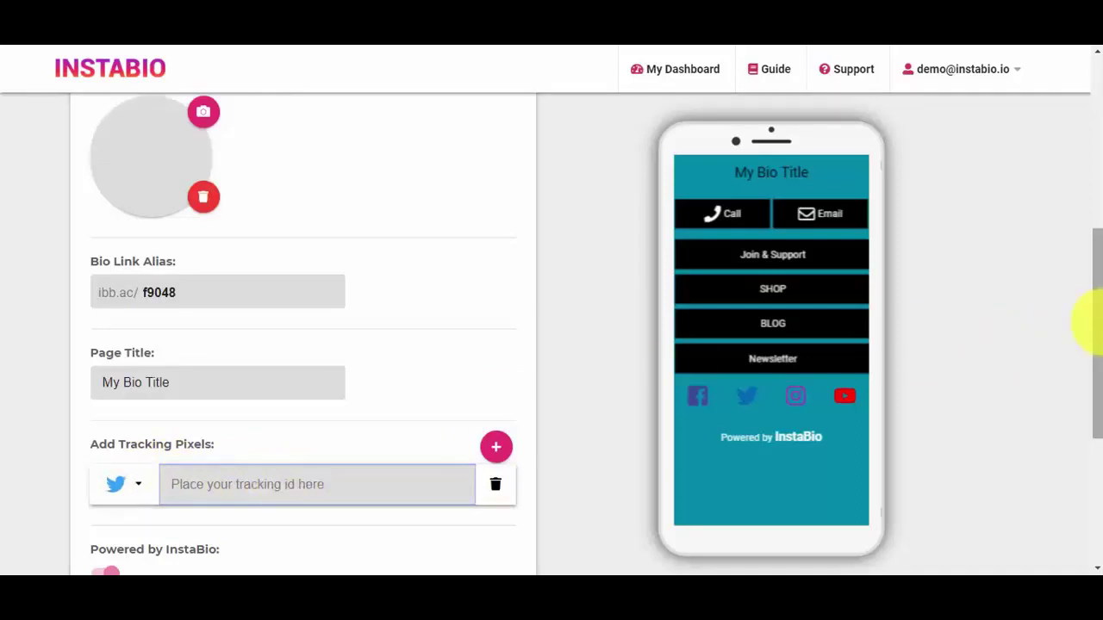
left_click_drag(1093, 319, 1097, 393)
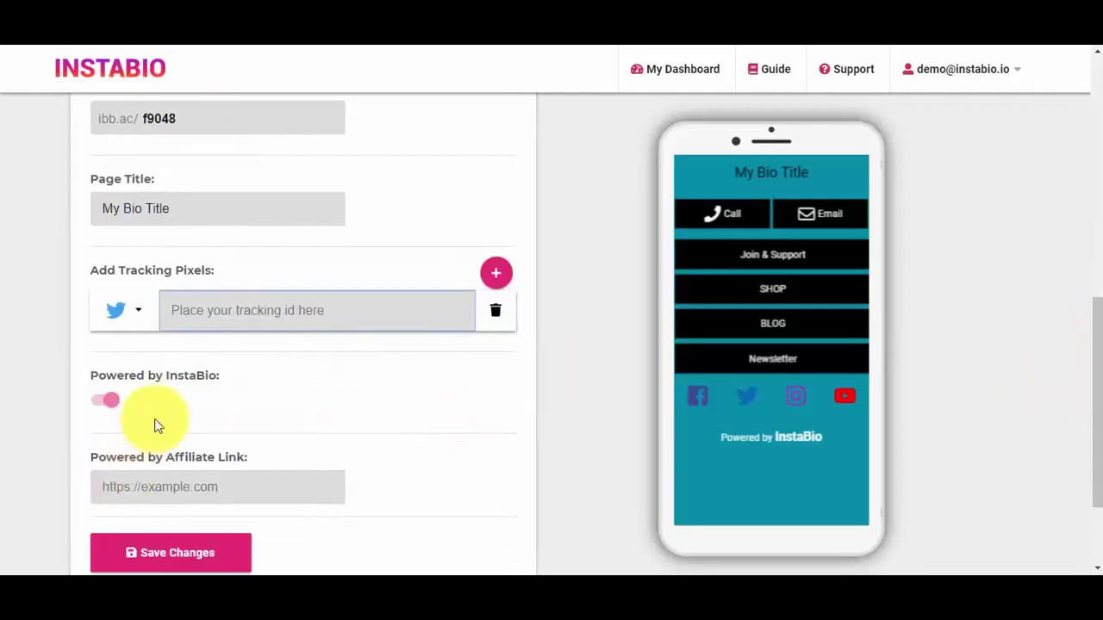
Switch the Powered by InstaBio credit off, after briefly toggling it back on.
left_click(110, 402)
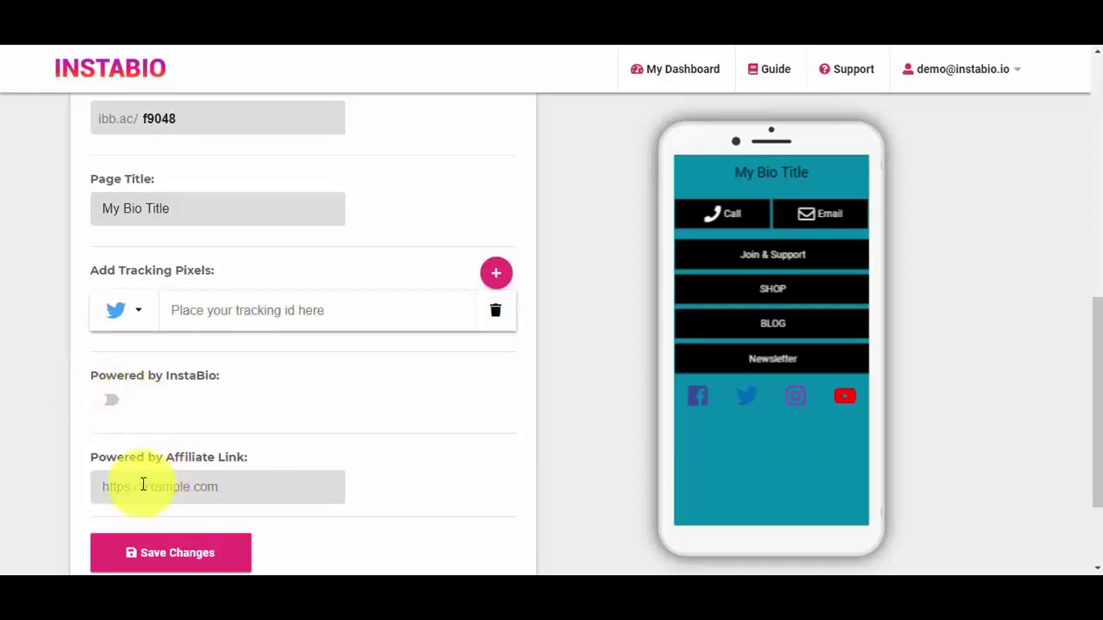
left_click(108, 400)
left_click(127, 487)
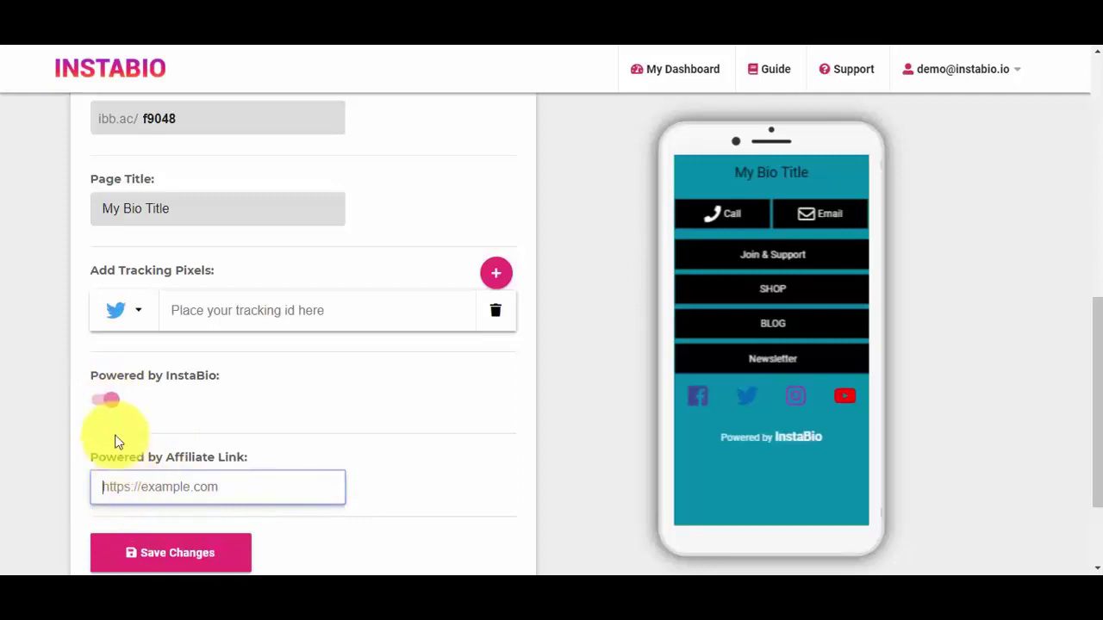
left_click(102, 404)
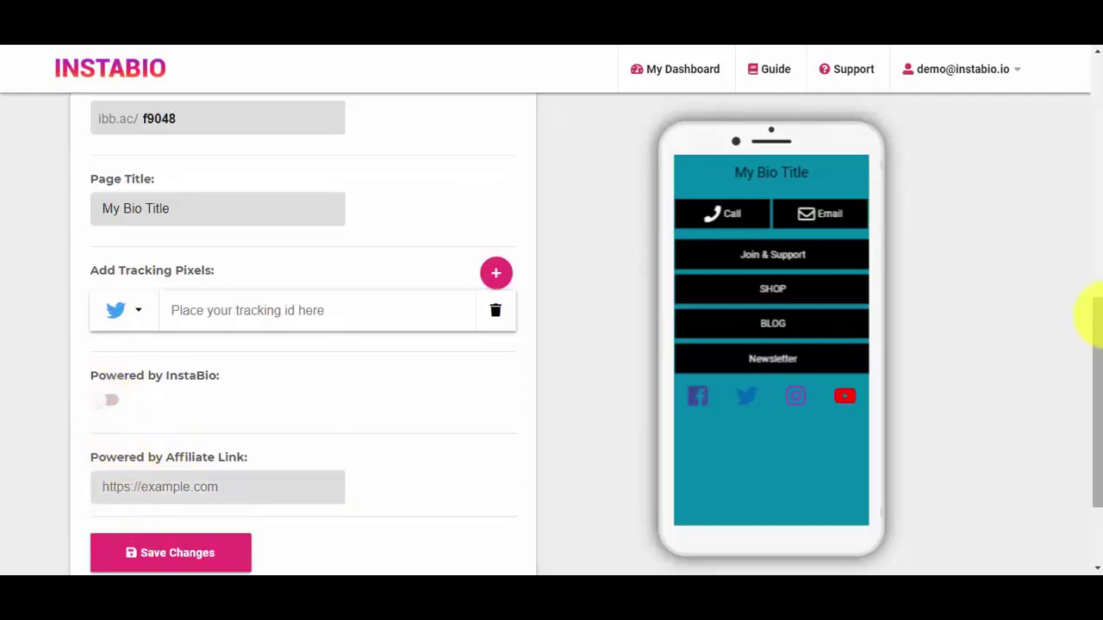
left_click_drag(1092, 312, 1098, 96)
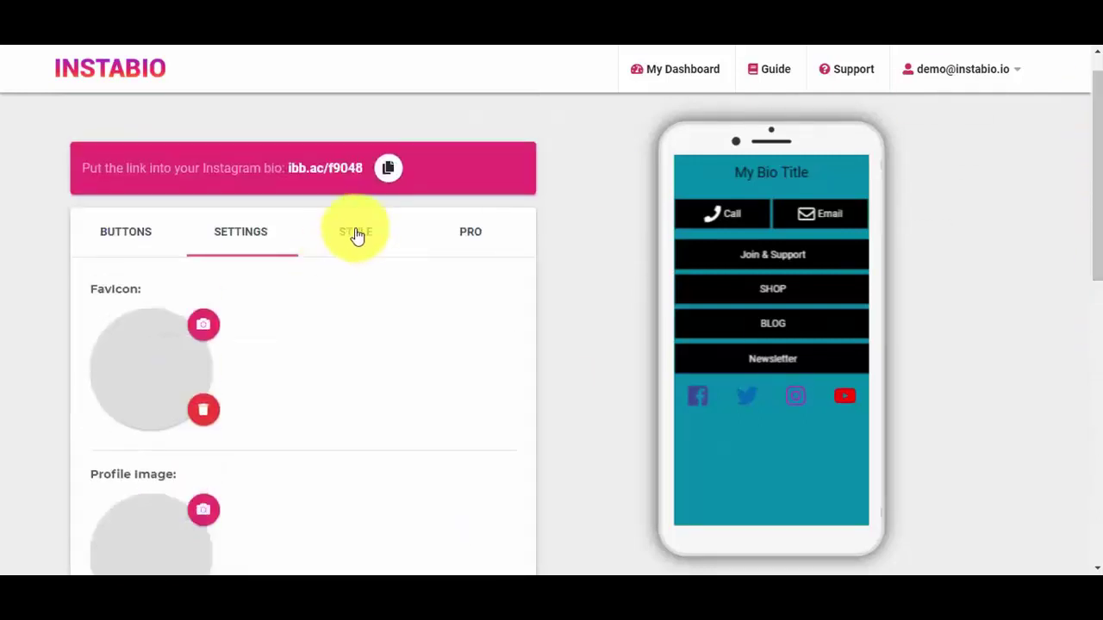
In the style options, set the bio title font to Aclonica.
left_click(333, 234)
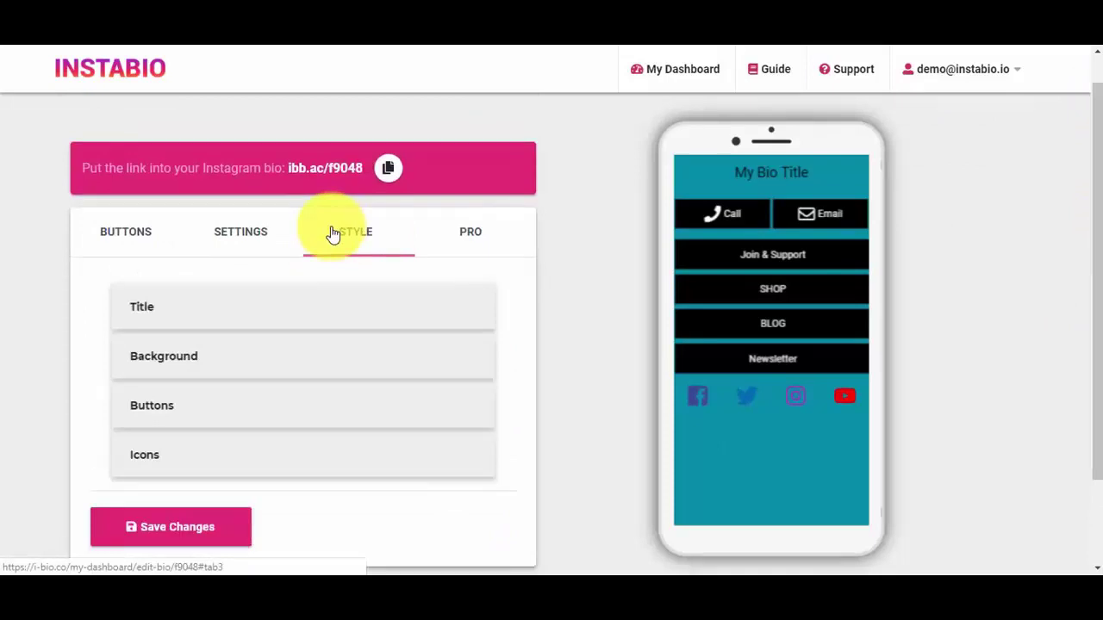
left_click(143, 306)
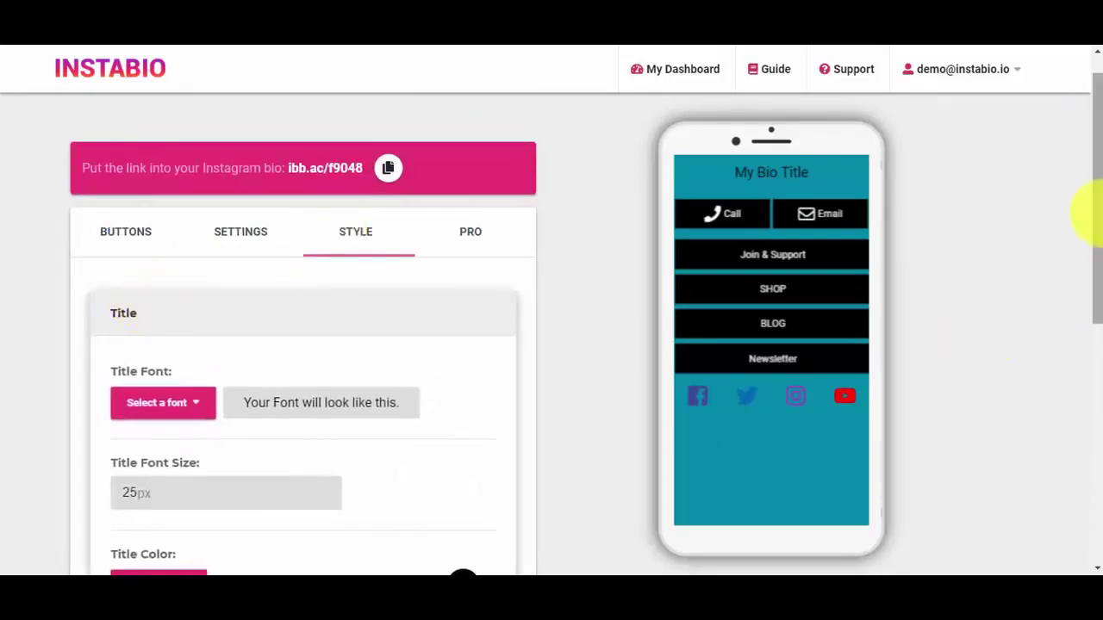
left_click_drag(1091, 217, 1091, 239)
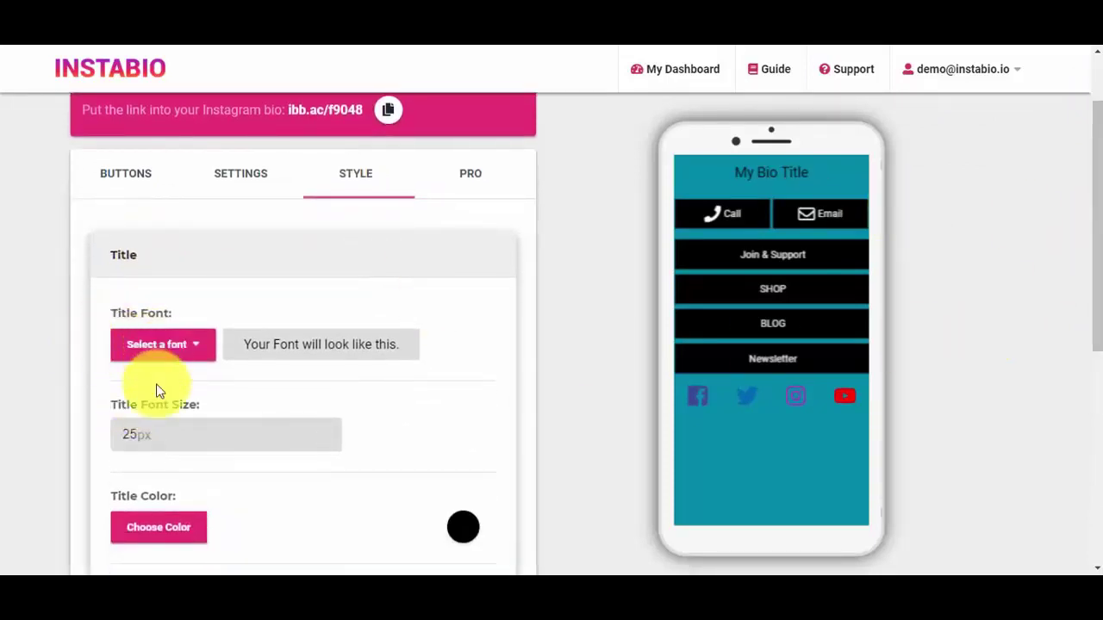
left_click_drag(1091, 217, 1091, 279)
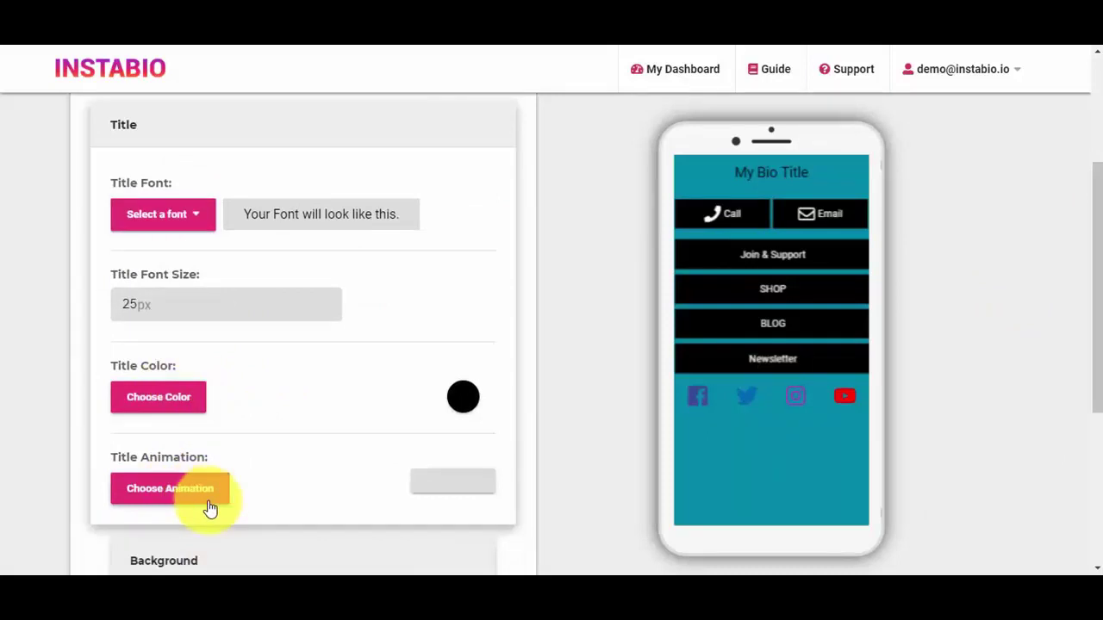
left_click(159, 248)
left_click(168, 297)
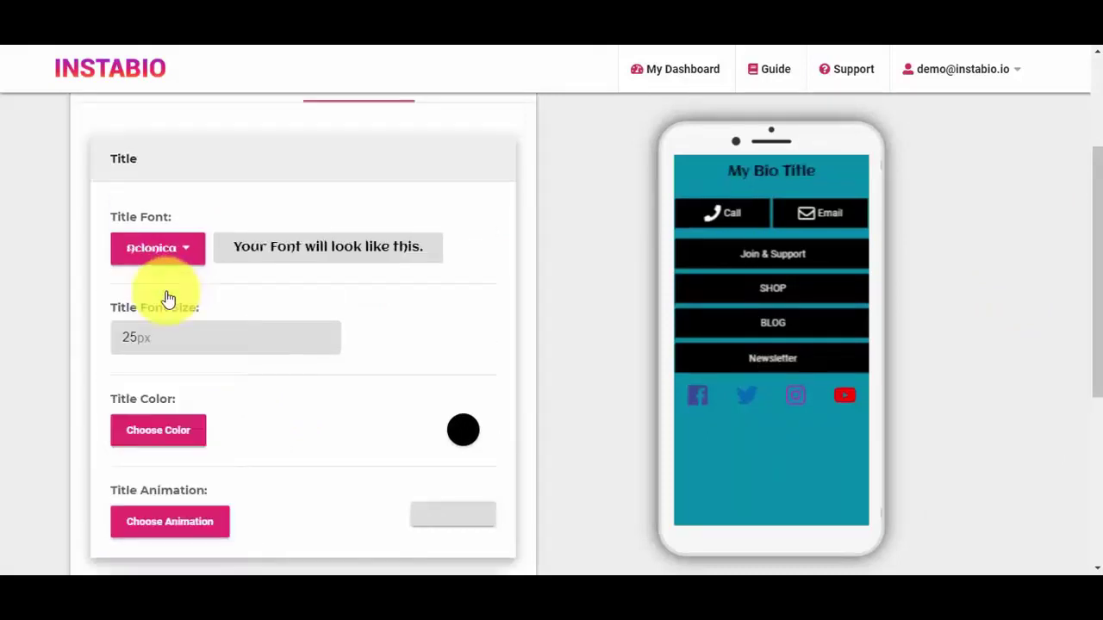
mouse_move(226, 305)
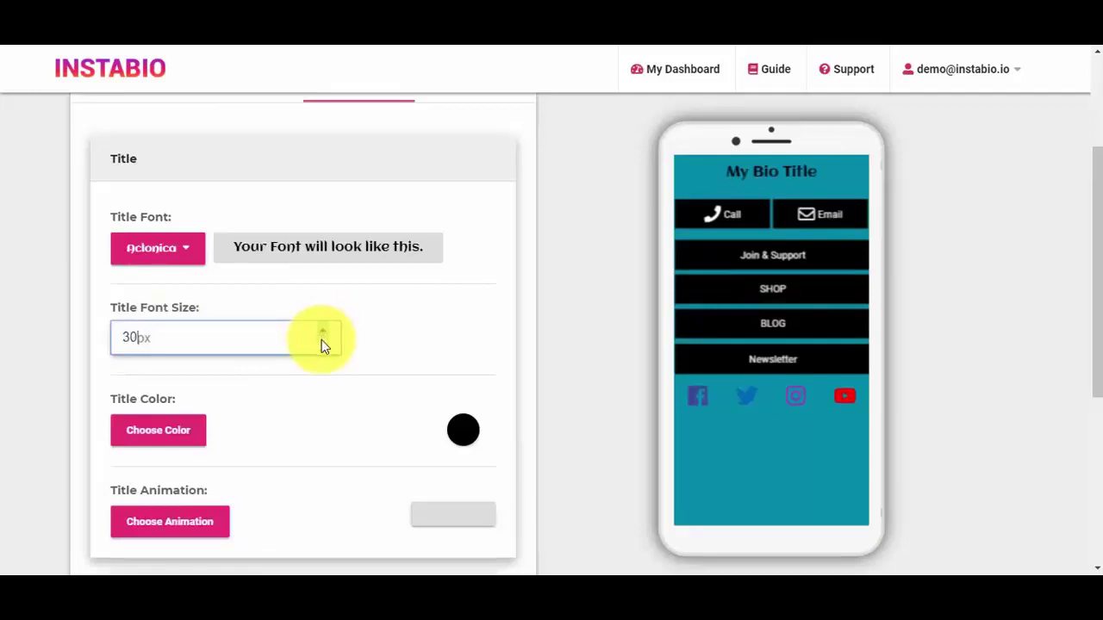
Colour the title bright yellow and give it a pulse animation.
left_click(183, 436)
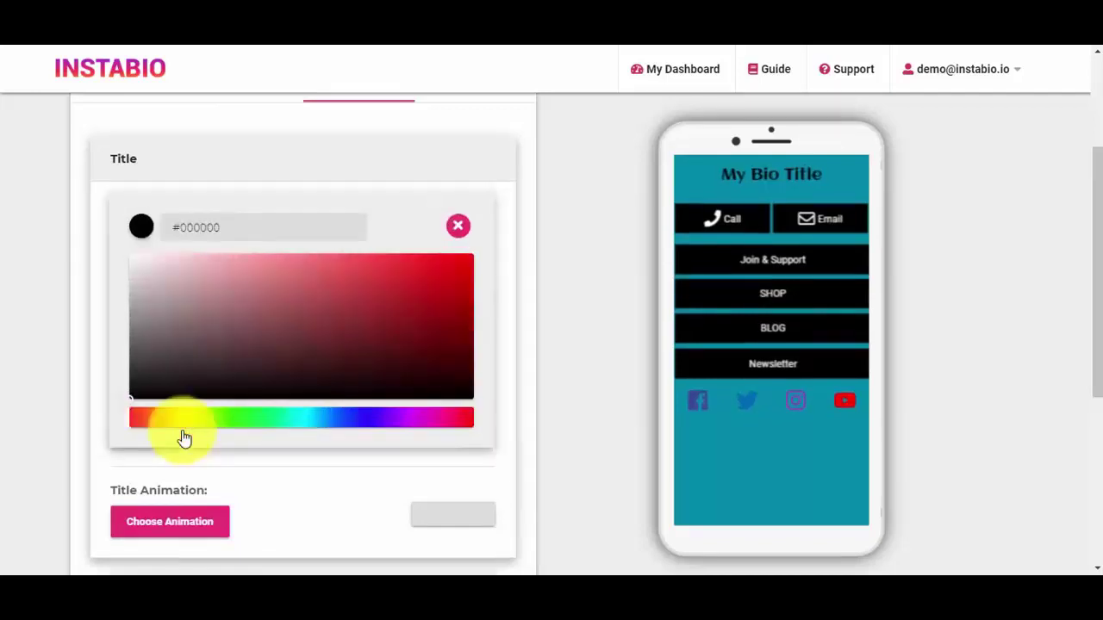
left_click(182, 419)
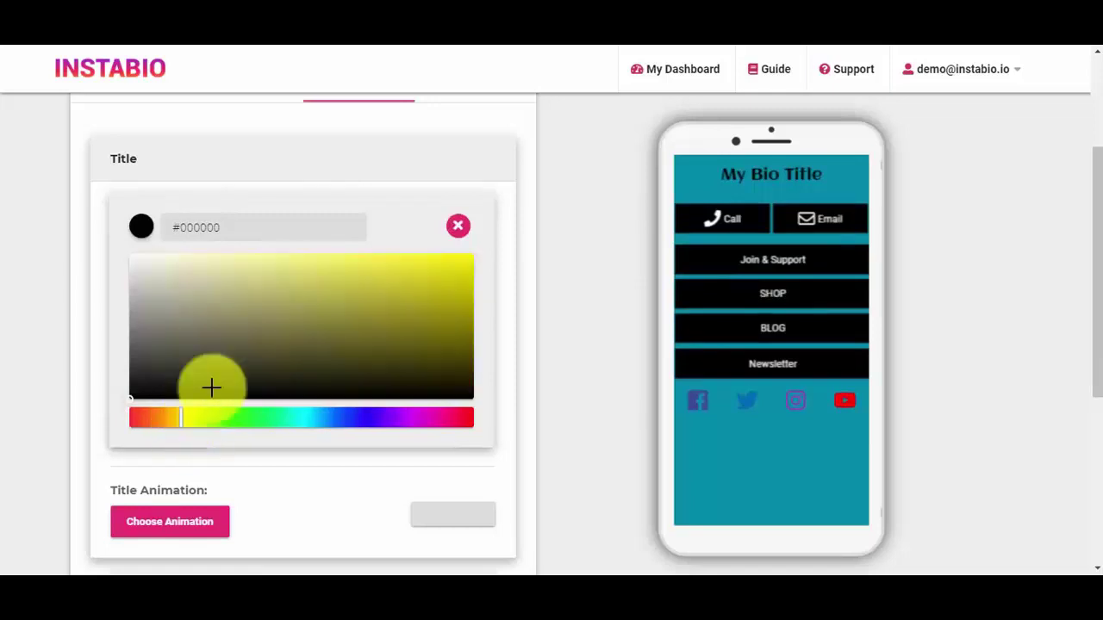
left_click(368, 277)
left_click_drag(368, 276, 399, 263)
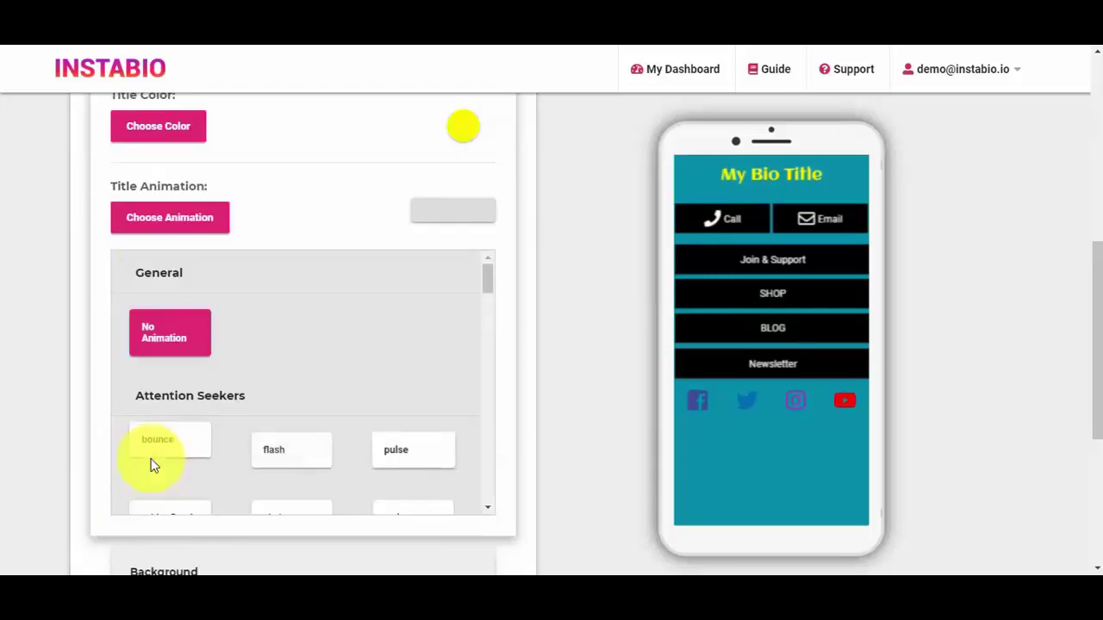
left_click(267, 459)
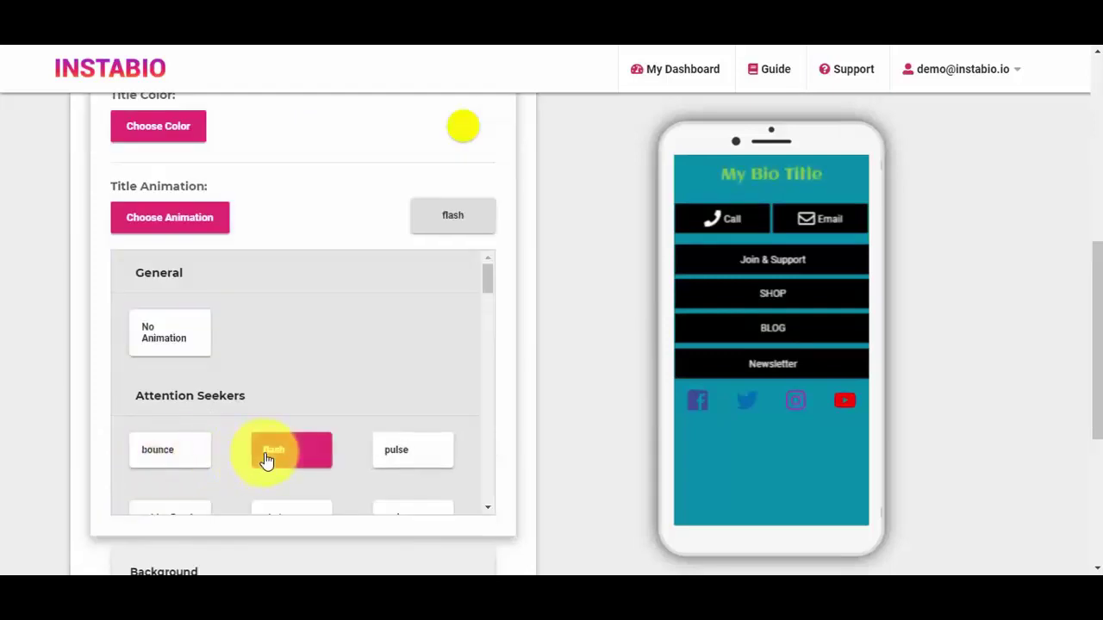
left_click(401, 451)
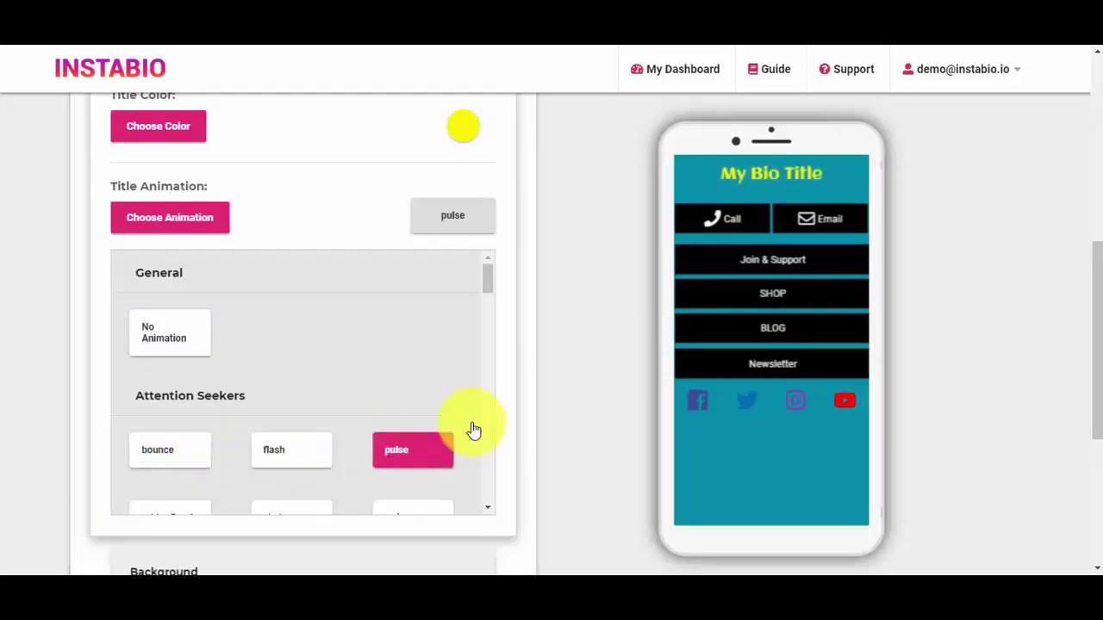
left_click(169, 295)
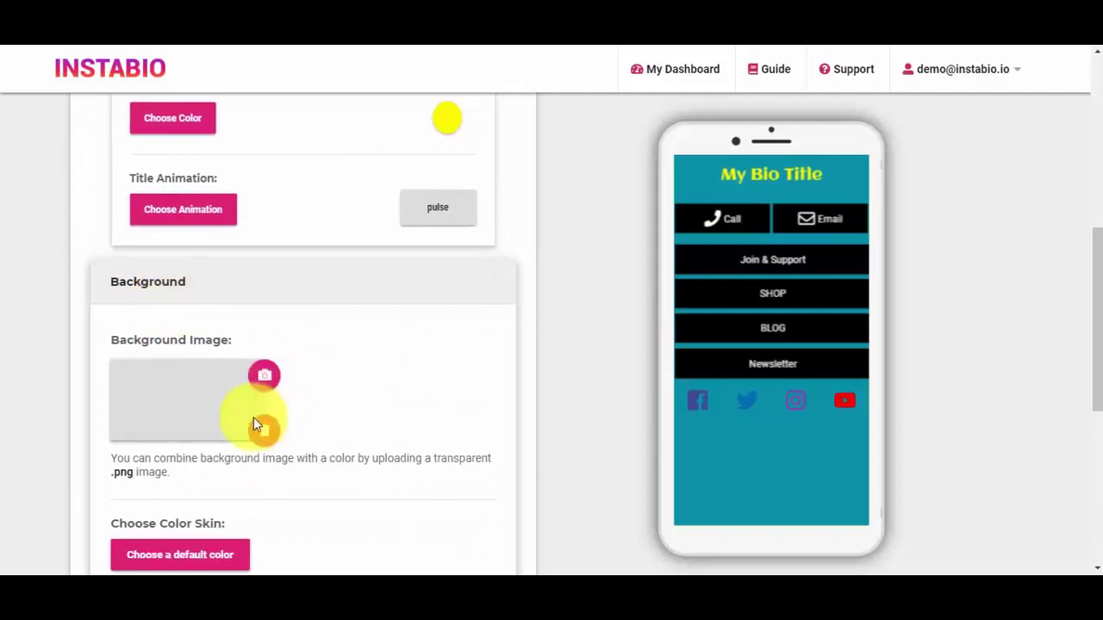
Set the page background to a custom black #000000 colour.
left_click_drag(1090, 320, 1090, 374)
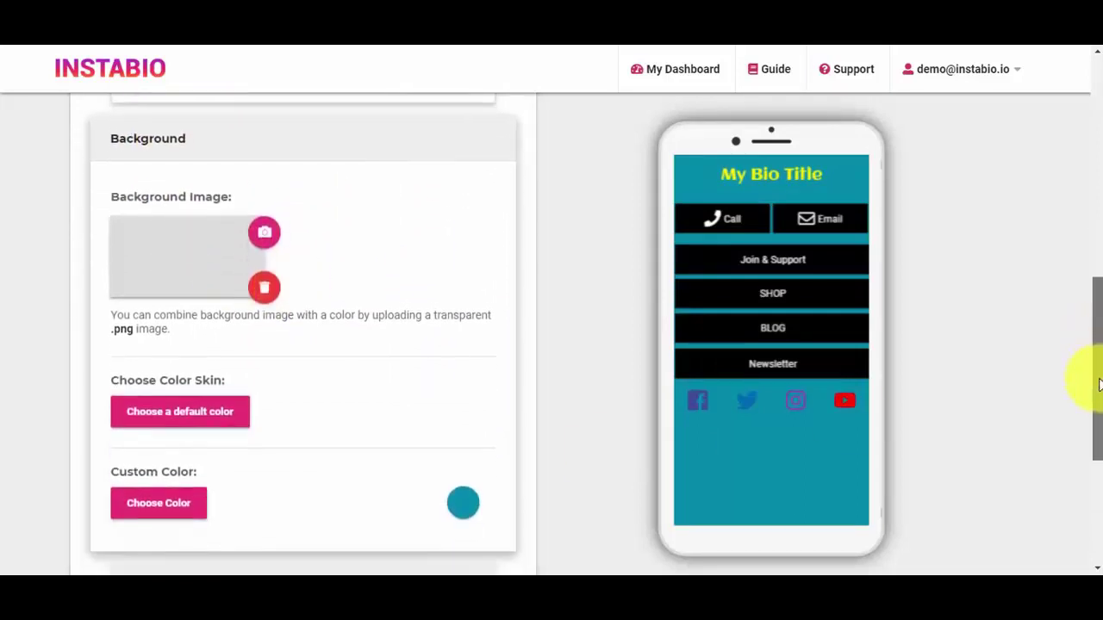
left_click(211, 407)
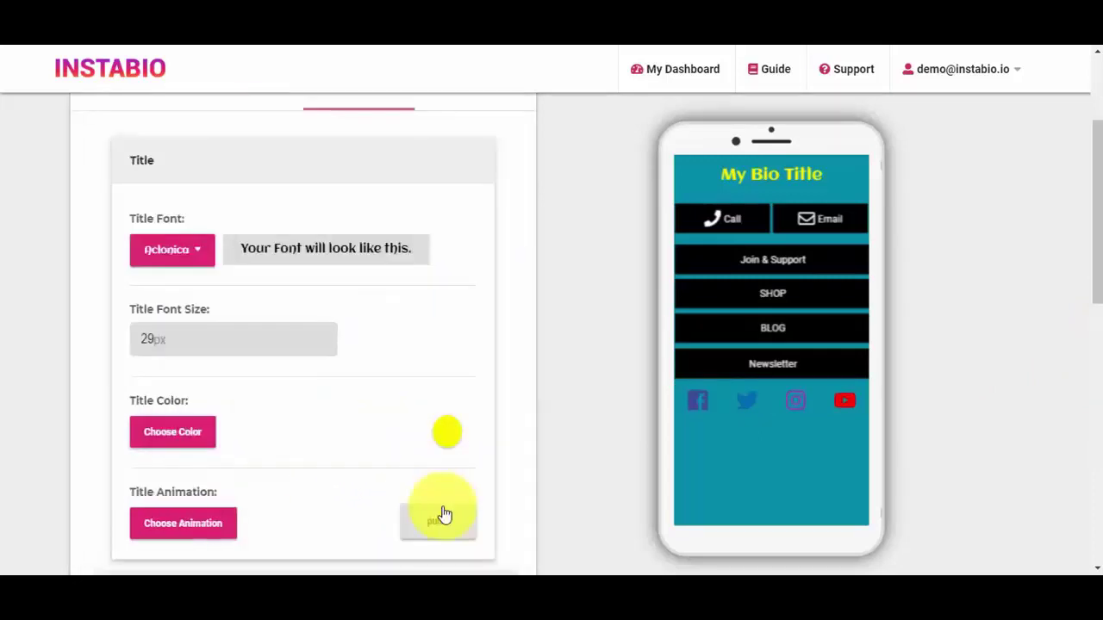
left_click(175, 387)
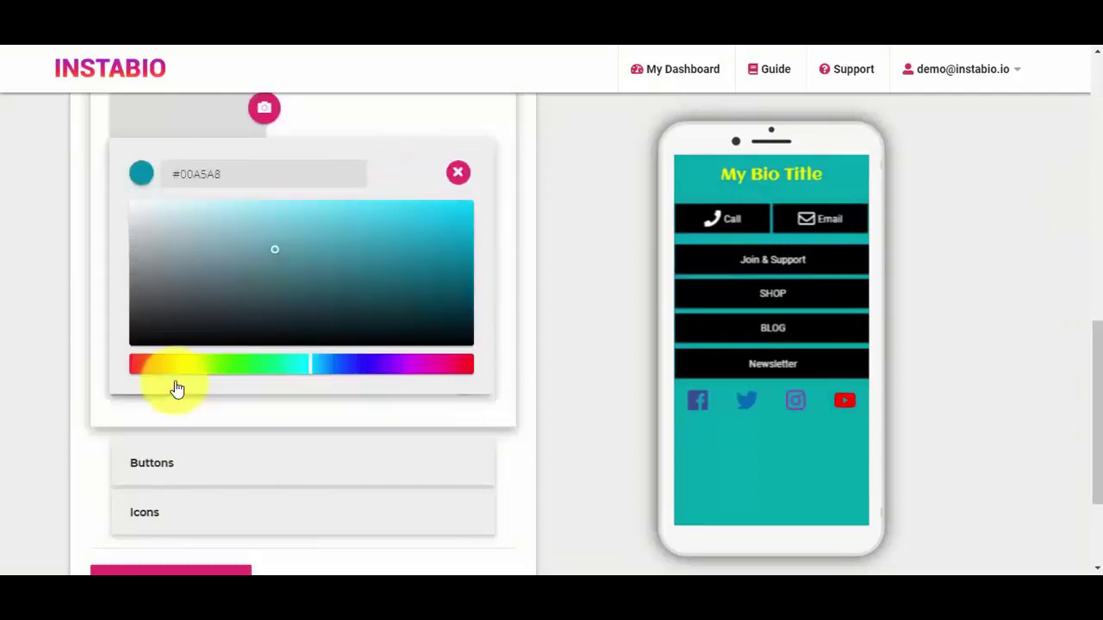
left_click(456, 362)
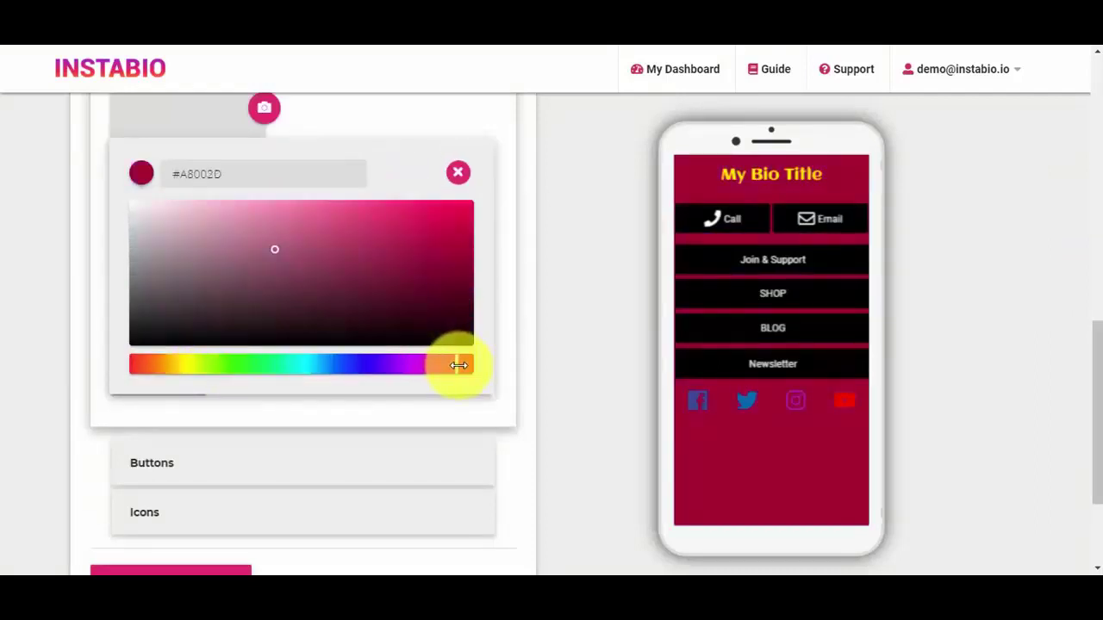
left_click(450, 218)
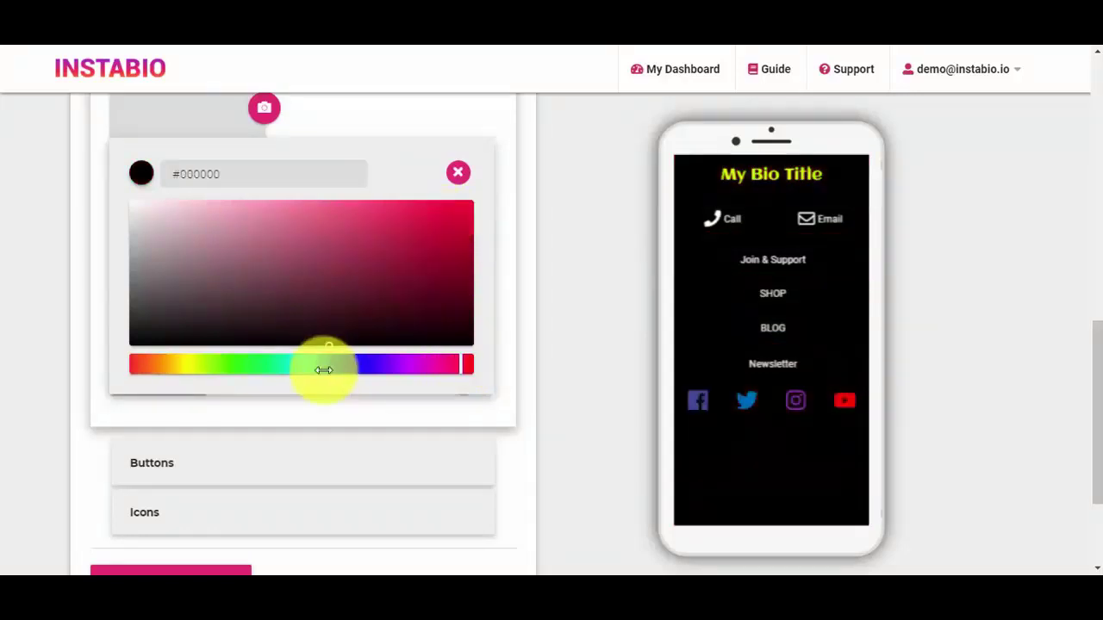
left_click_drag(450, 218, 457, 354)
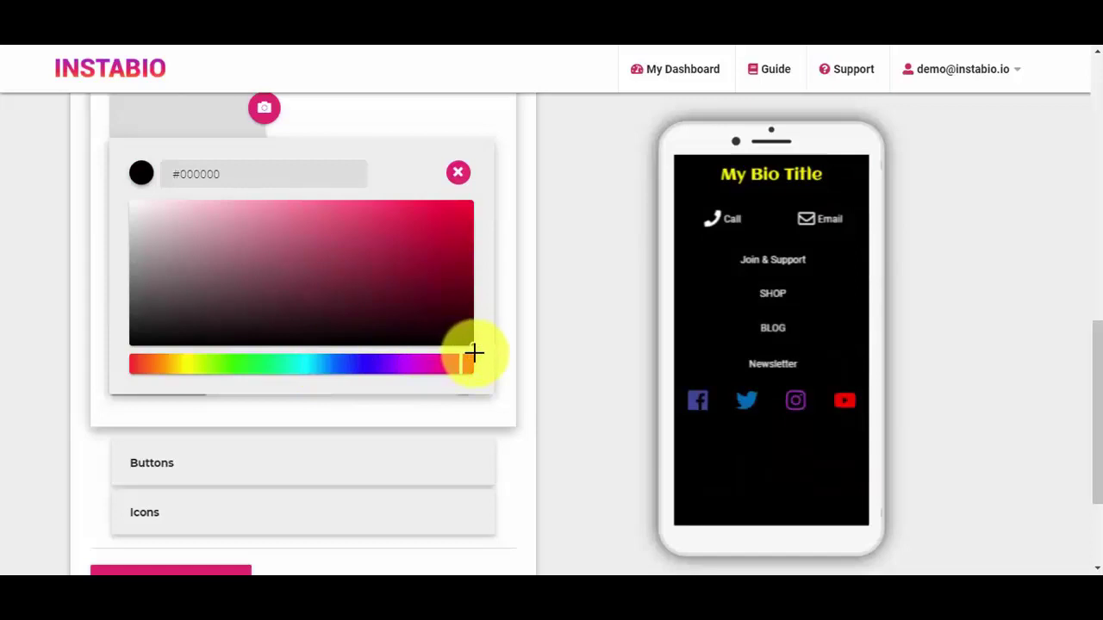
left_click(458, 173)
Set the button background colour to bright red #E80000.
left_click_drag(1099, 255, 1097, 285)
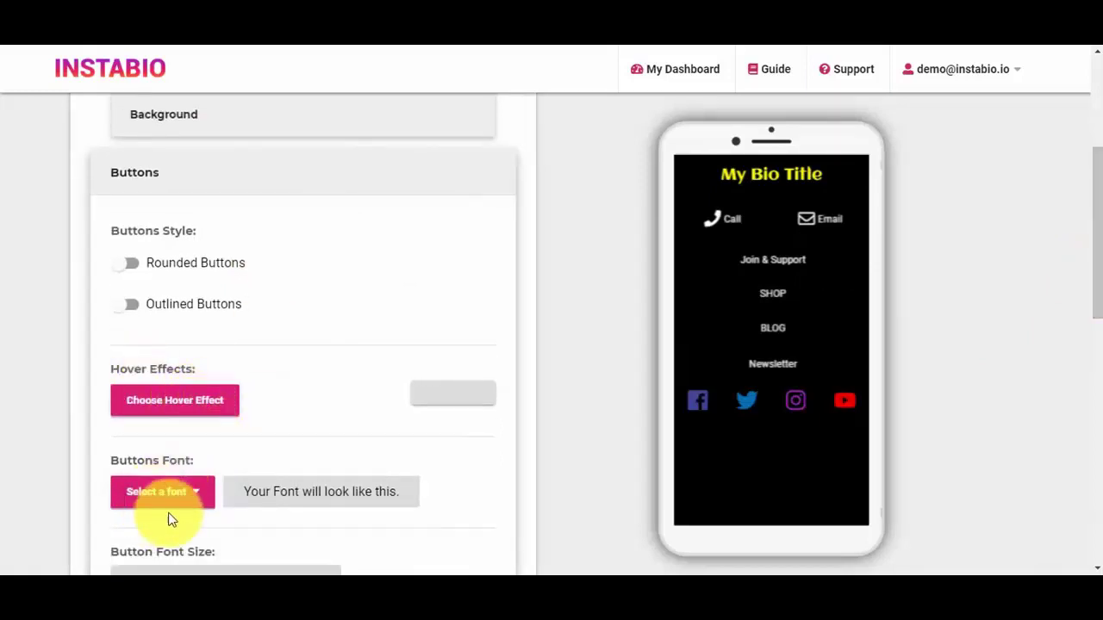
left_click_drag(1098, 220, 1098, 289)
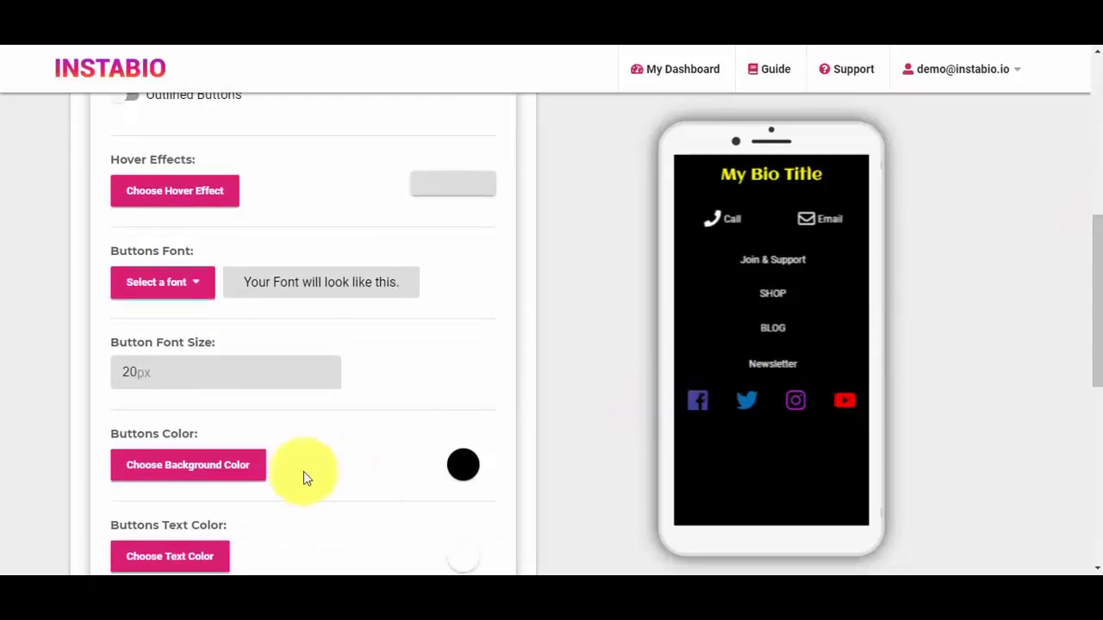
scroll(303, 478, "down", 3)
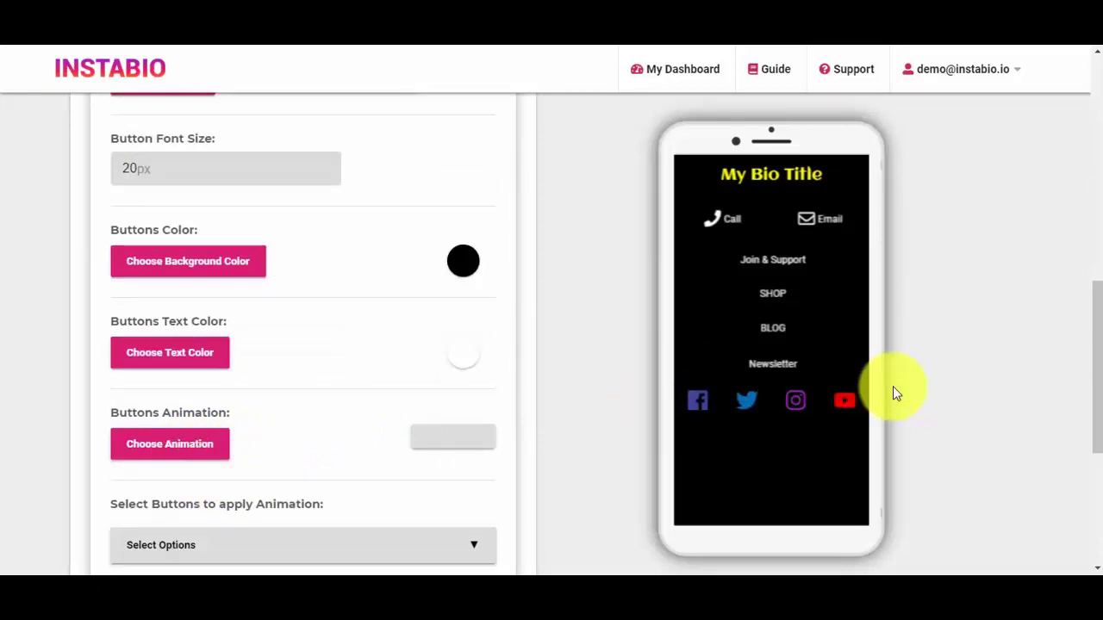
left_click(188, 261)
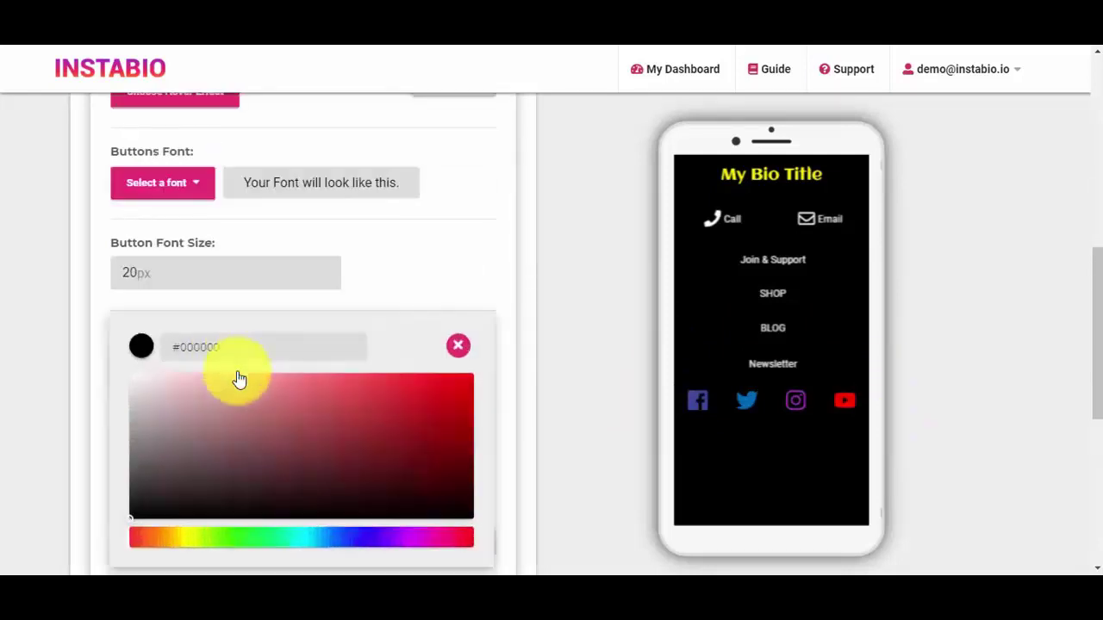
left_click(461, 404)
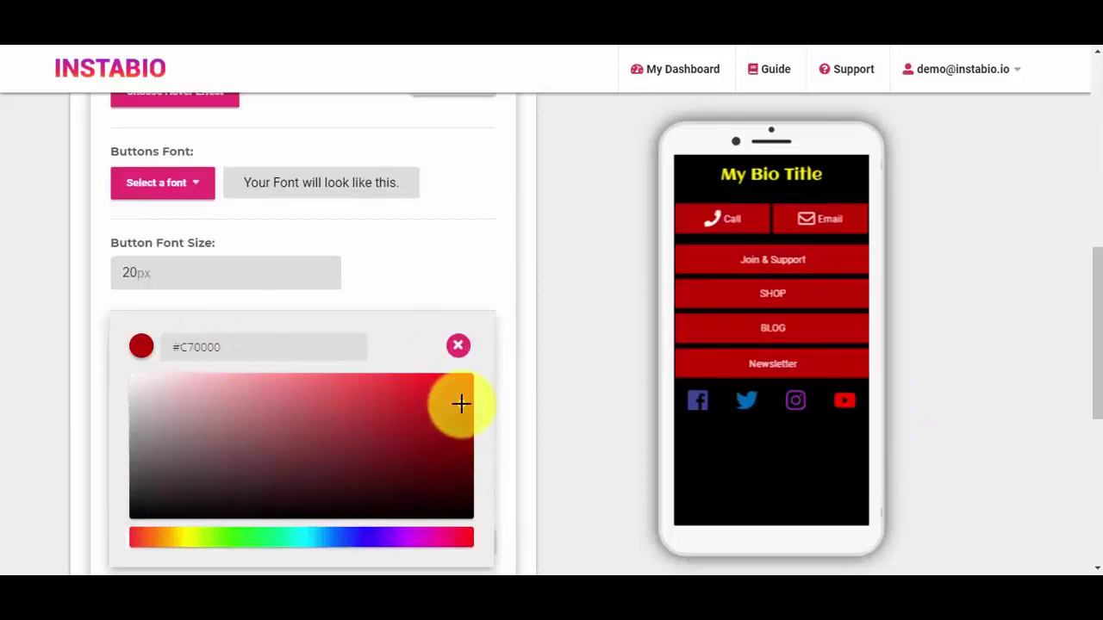
left_click_drag(463, 396, 468, 384)
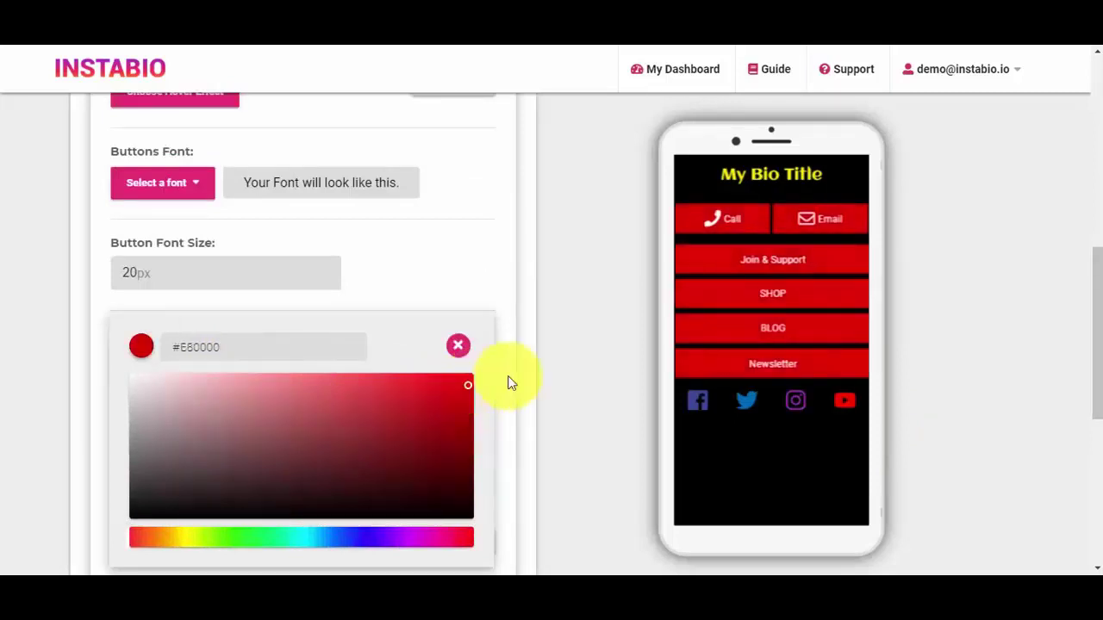
left_click_drag(1087, 316, 1095, 258)
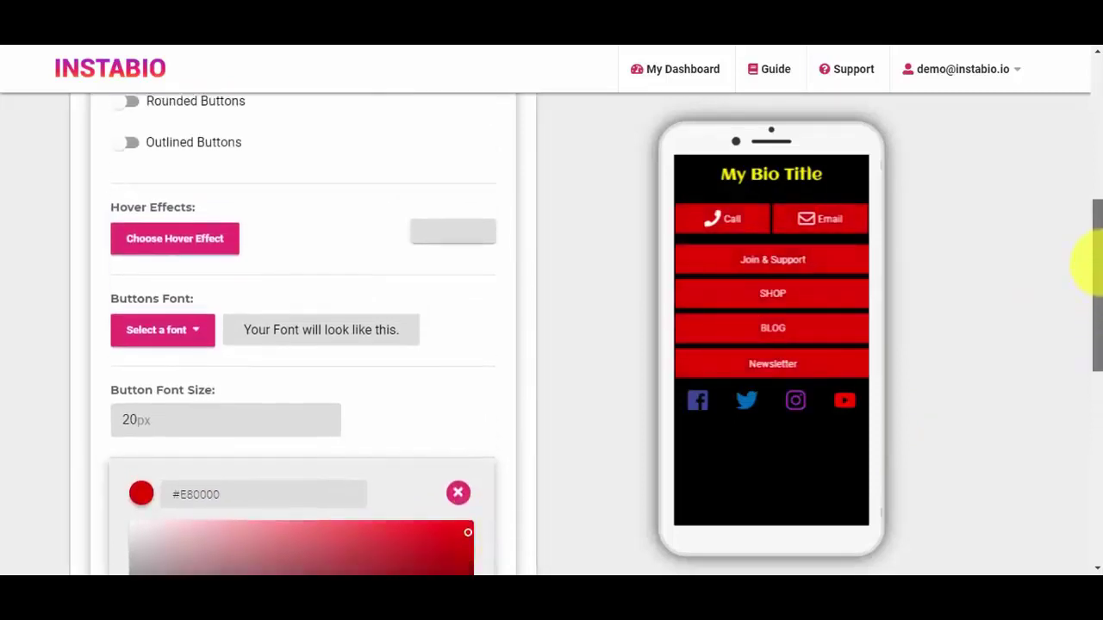
Set the button font to Candal.
left_click(201, 341)
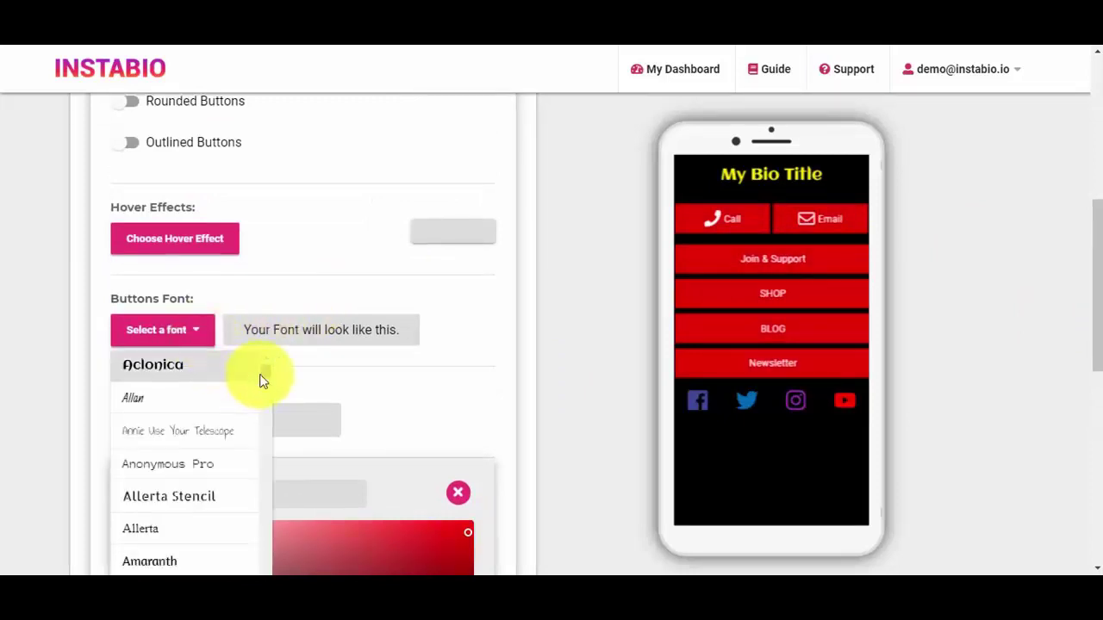
left_click_drag(264, 372, 264, 393)
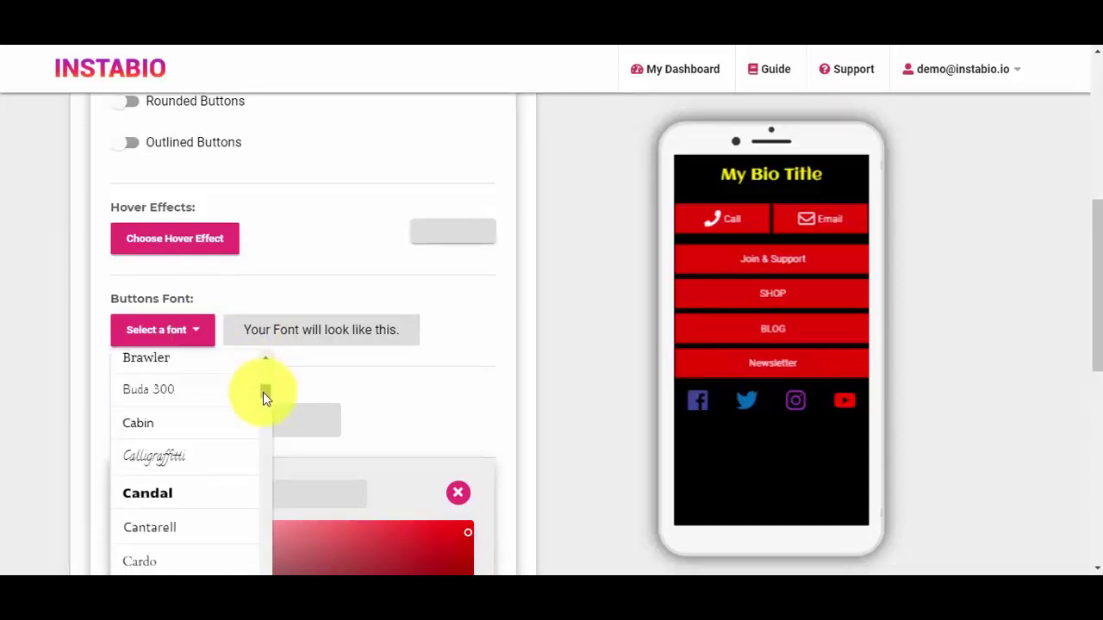
left_click(167, 495)
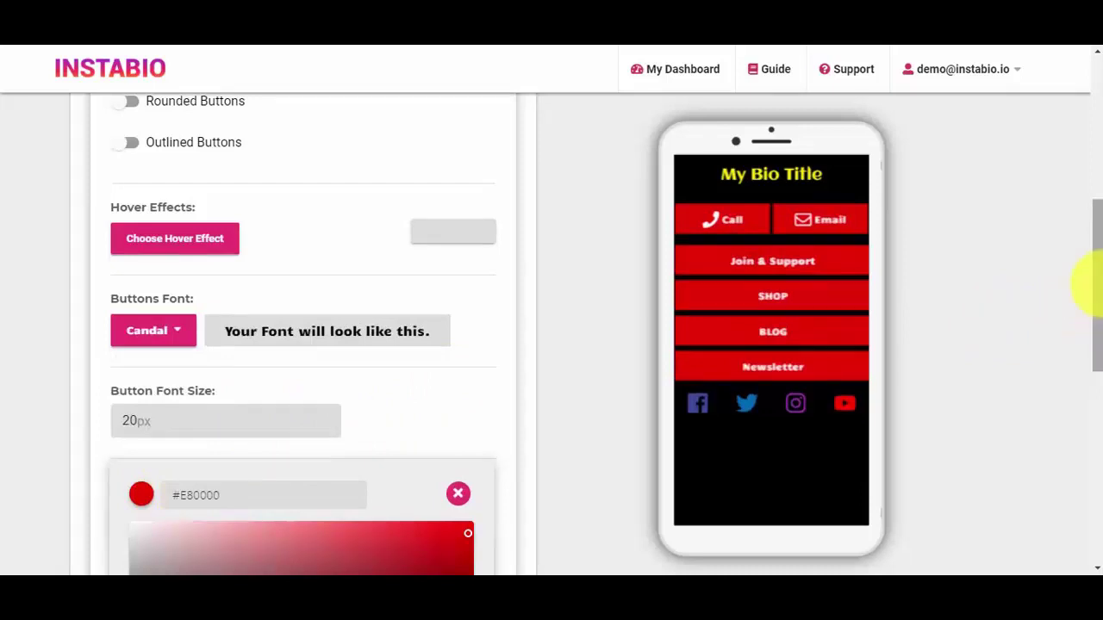
left_click_drag(1099, 284, 1095, 239)
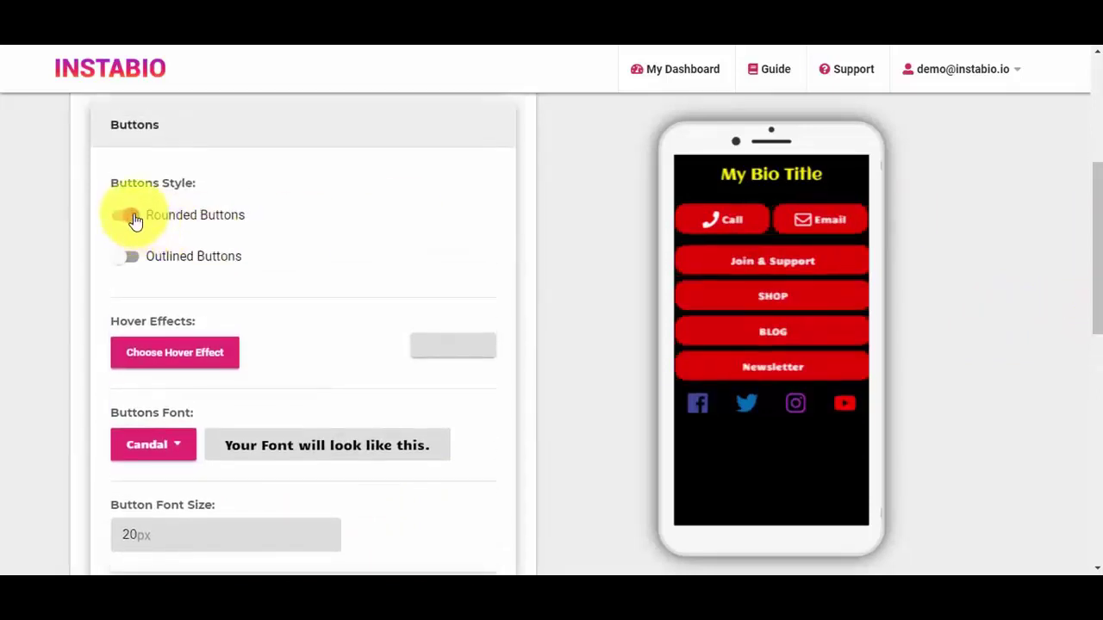
Try the outlined button style, then return to solid red filled buttons.
left_click(131, 256)
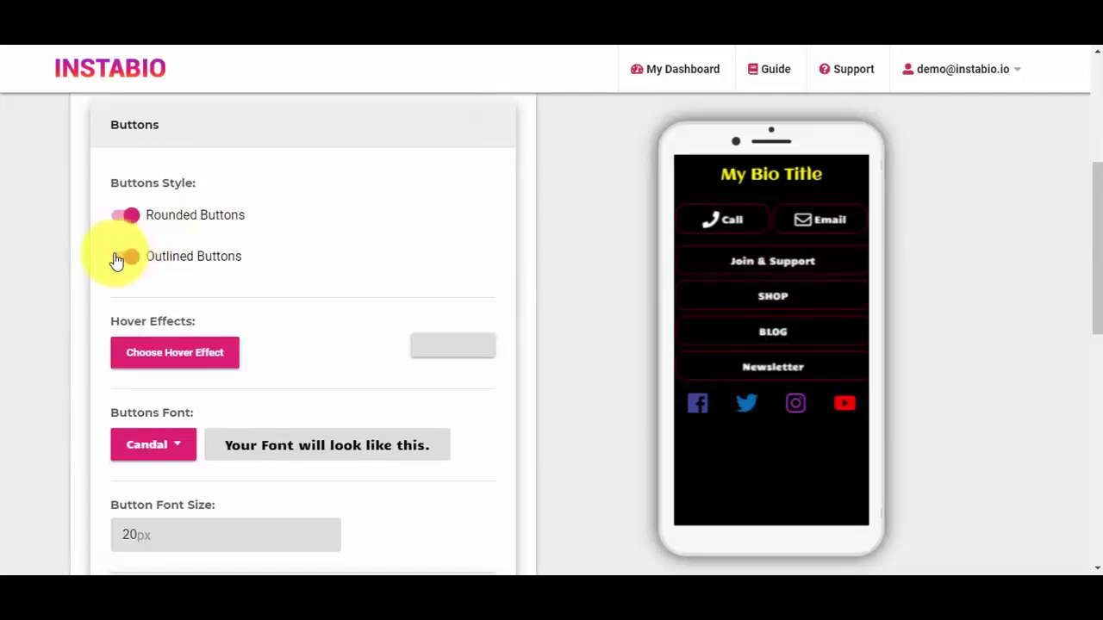
left_click(118, 260)
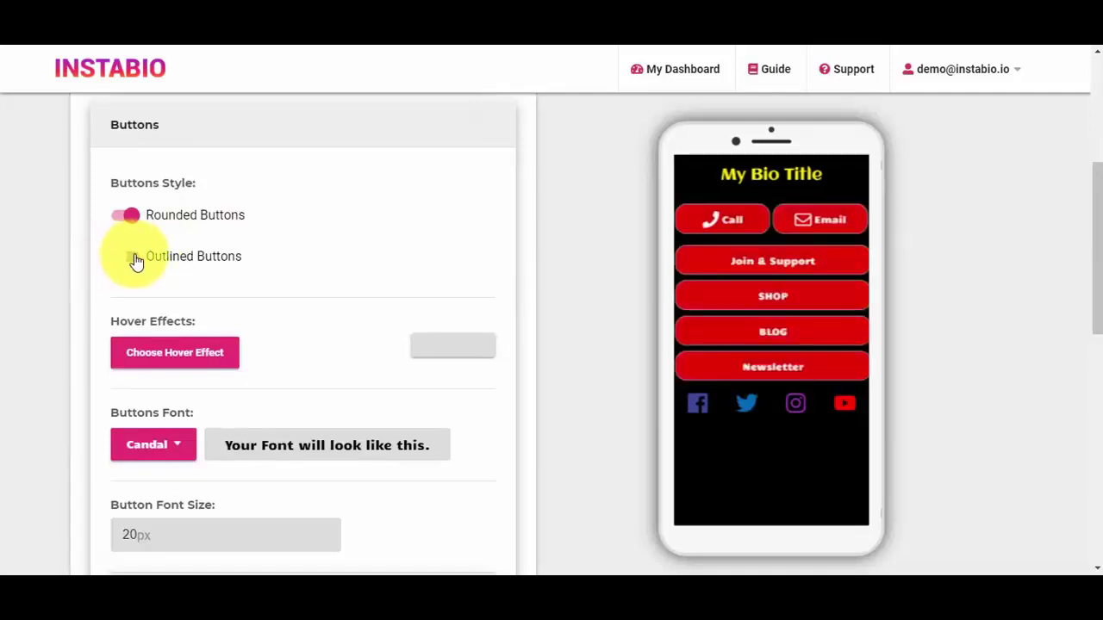
left_click(129, 258)
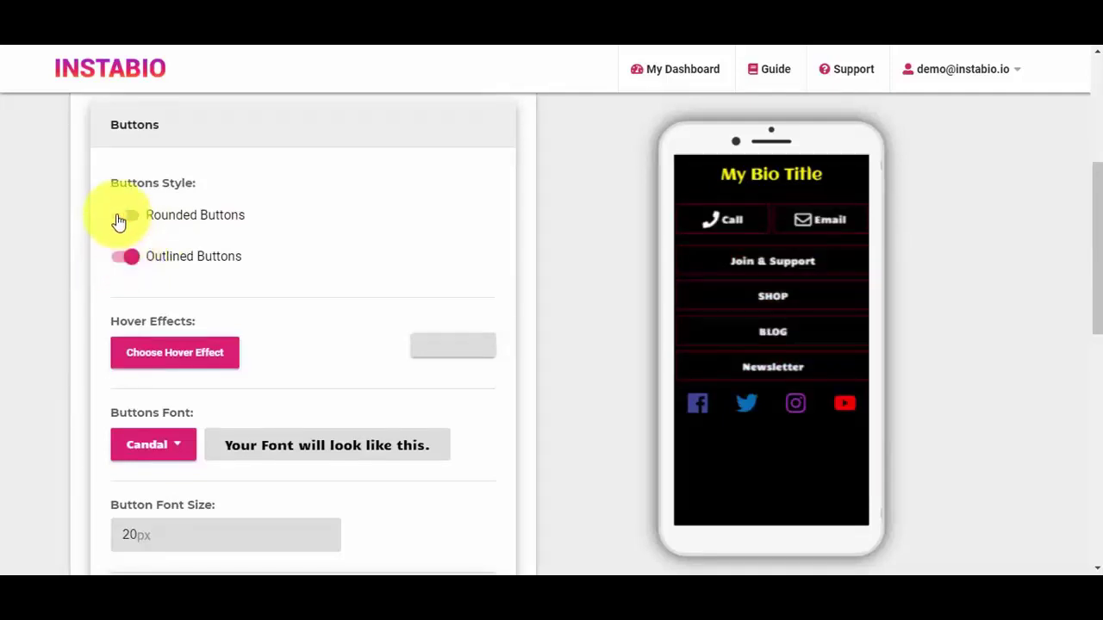
left_click(125, 258)
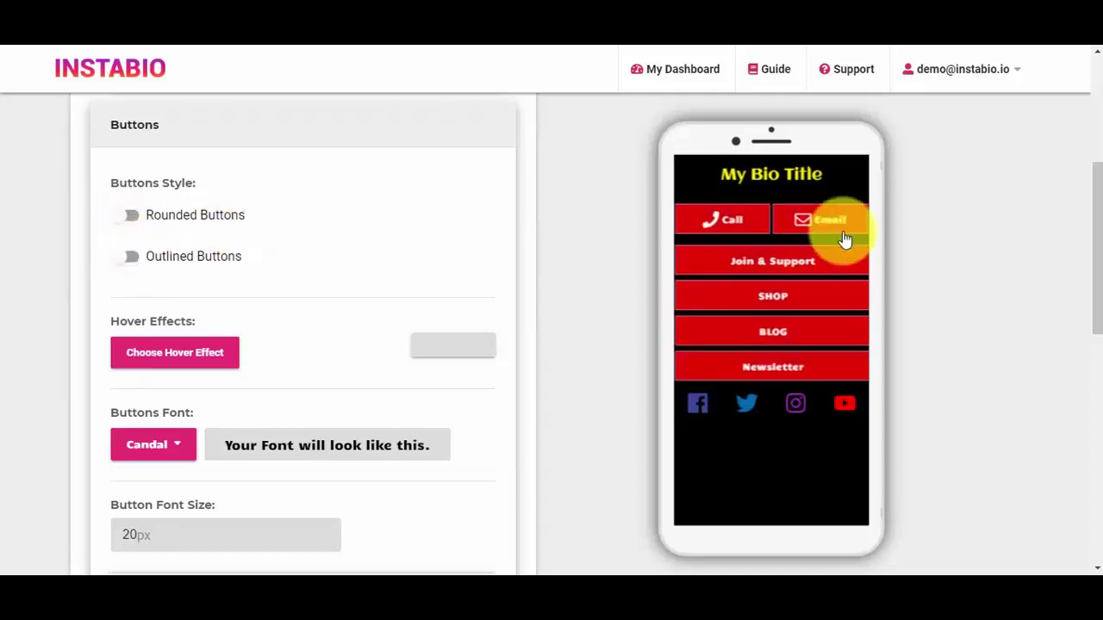
mouse_move(1096, 217)
left_mouse_down()
mouse_move(1099, 261)
mouse_move(1083, 284)
left_mouse_up()
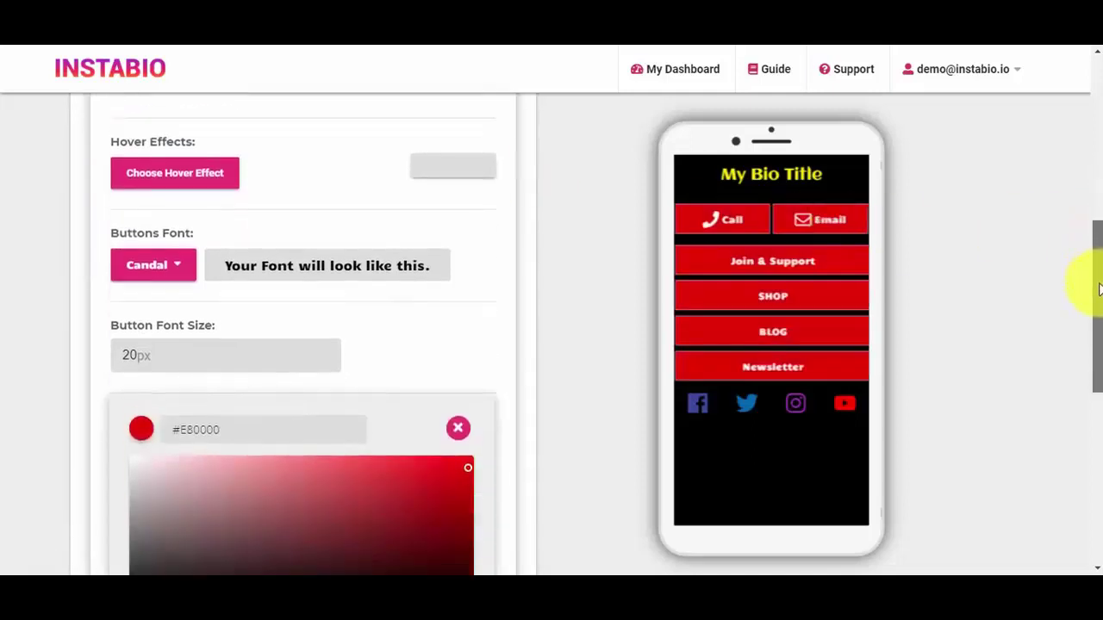
Give the buttons a repeating pulse animation applied to Custom Link 2.
left_click(205, 296)
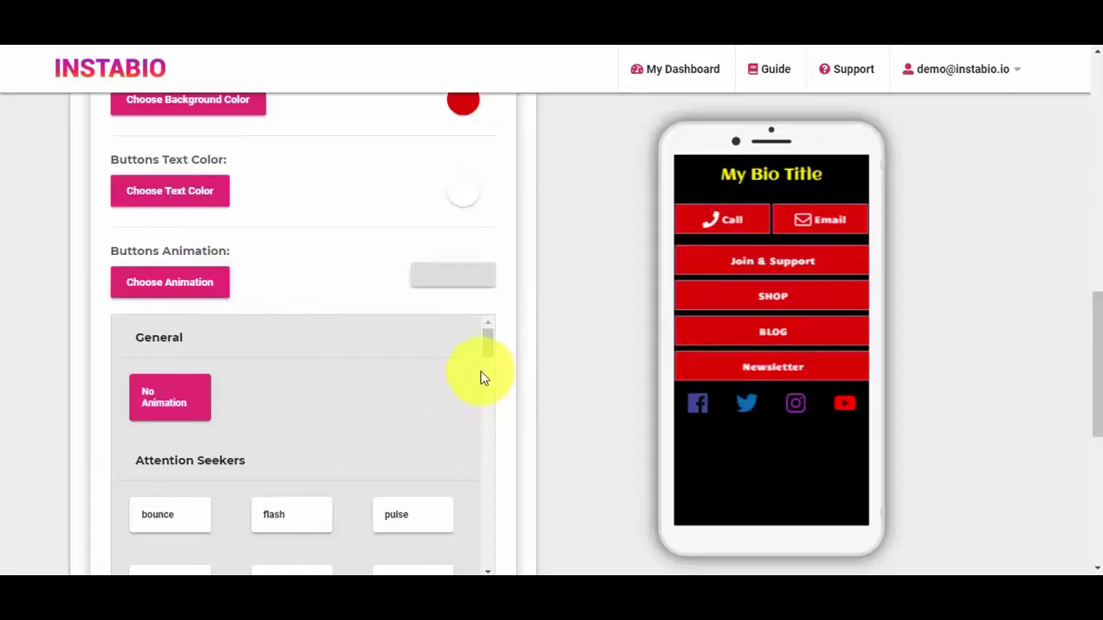
left_click(291, 522)
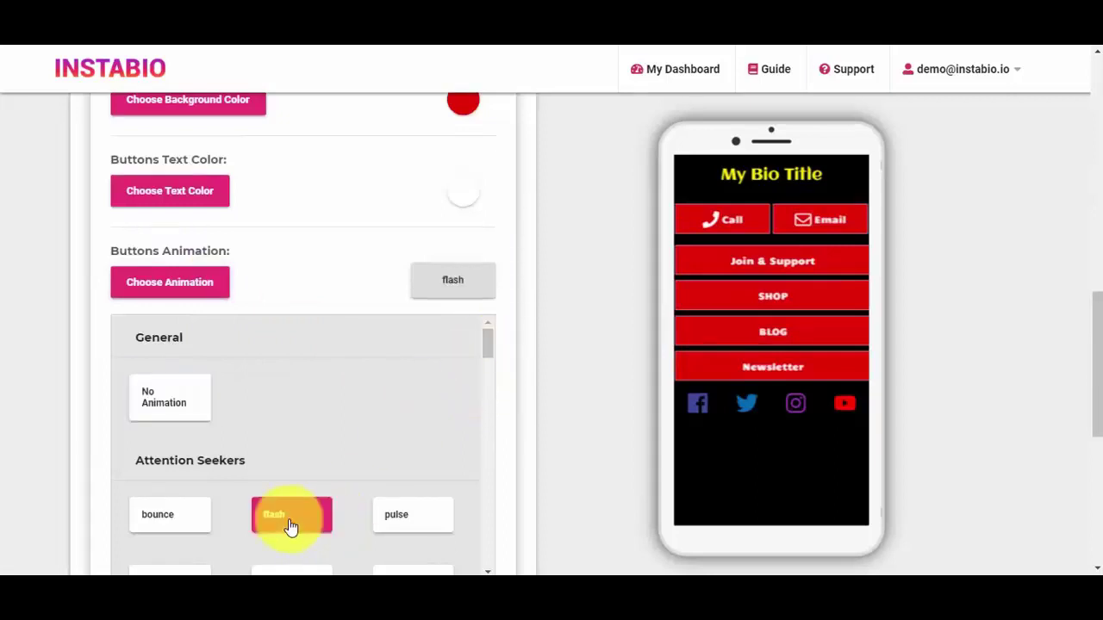
left_click(402, 517)
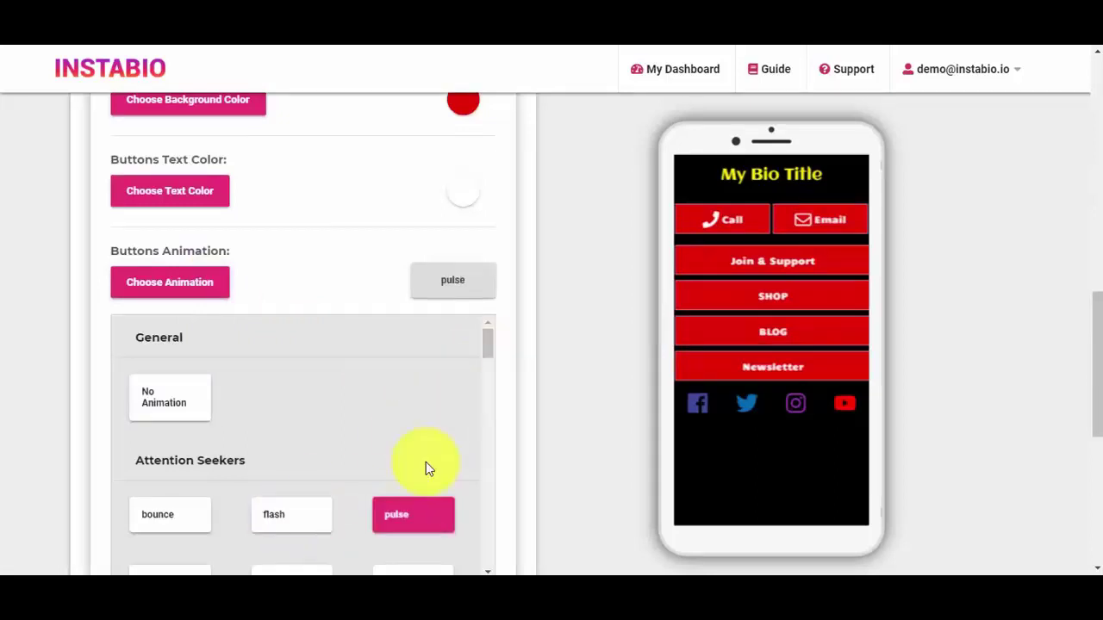
left_click(198, 291)
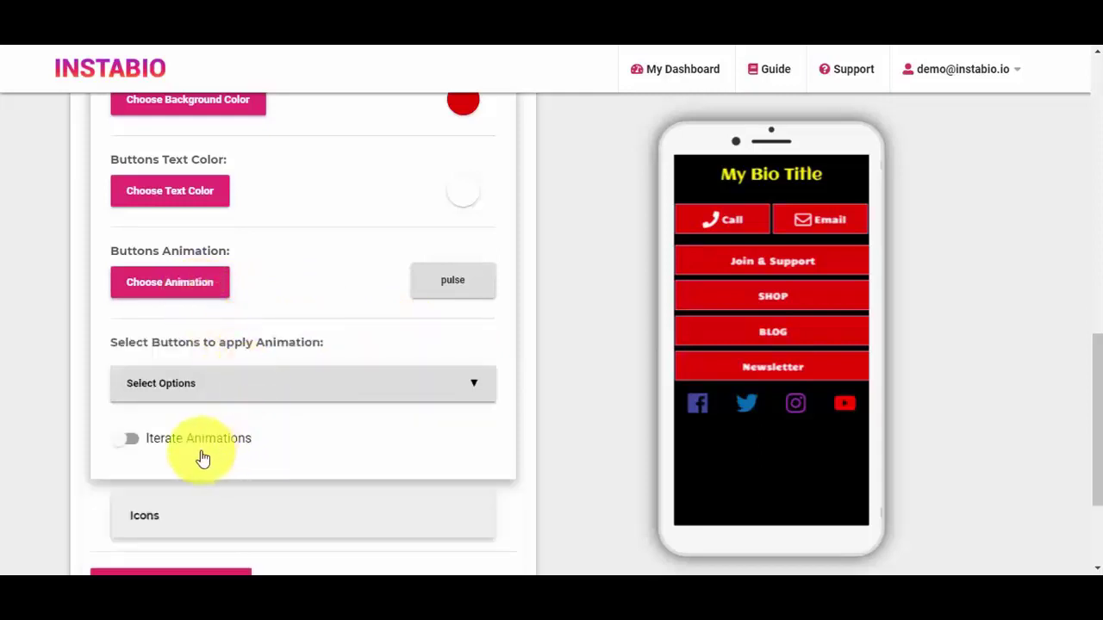
left_click(136, 444)
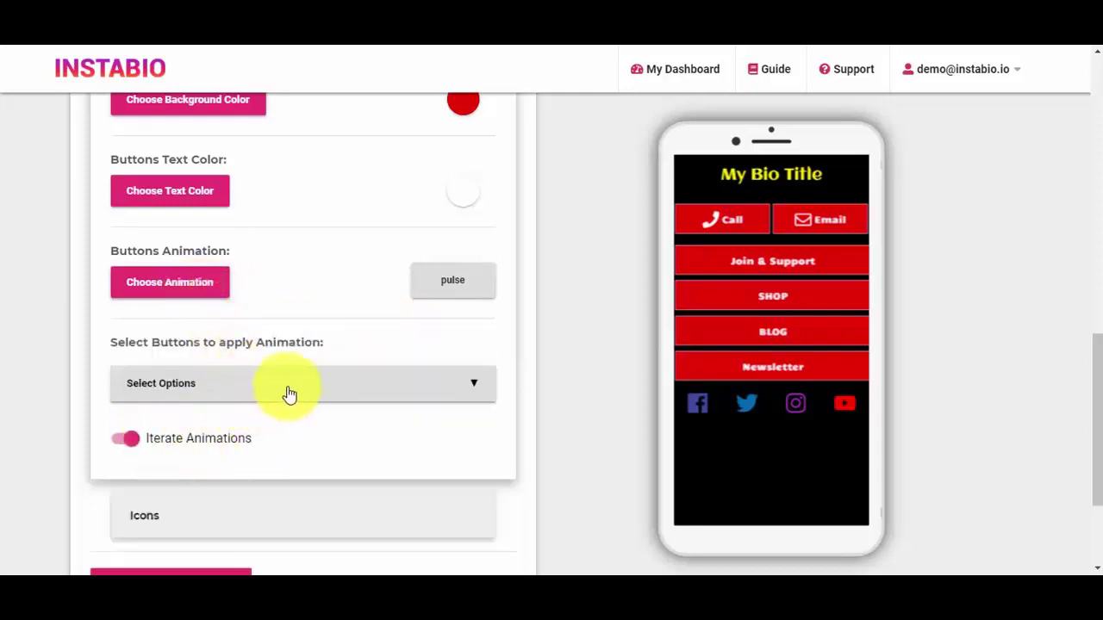
left_click(290, 394)
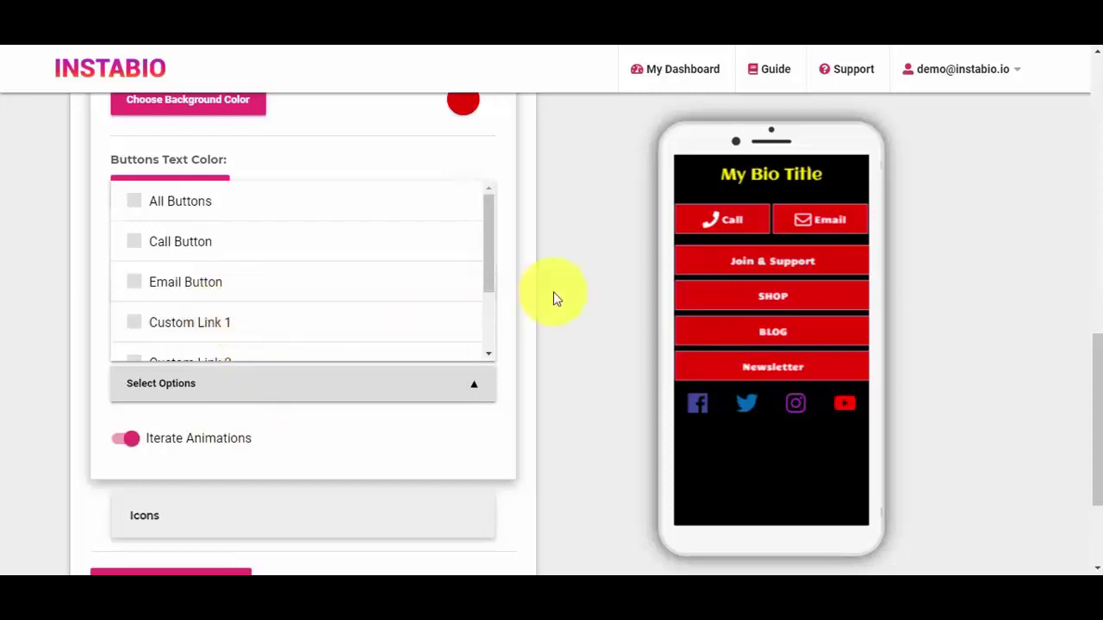
left_click_drag(486, 266, 486, 280)
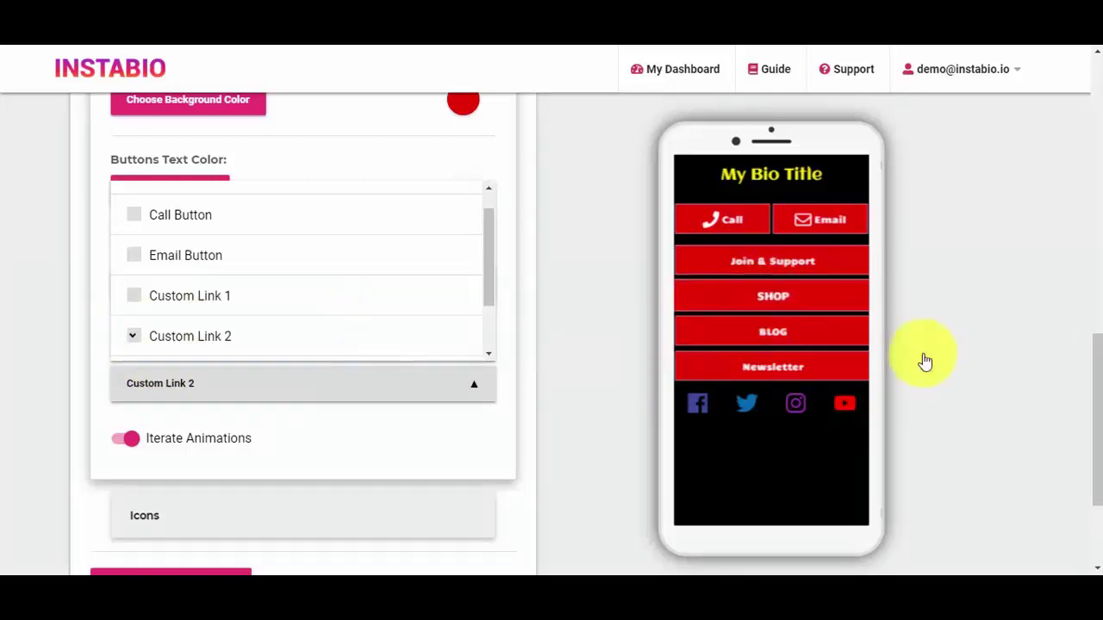
left_click_drag(1096, 370, 1096, 412)
Recolour the Facebook icon bright blue #0056B8.
left_click(166, 401)
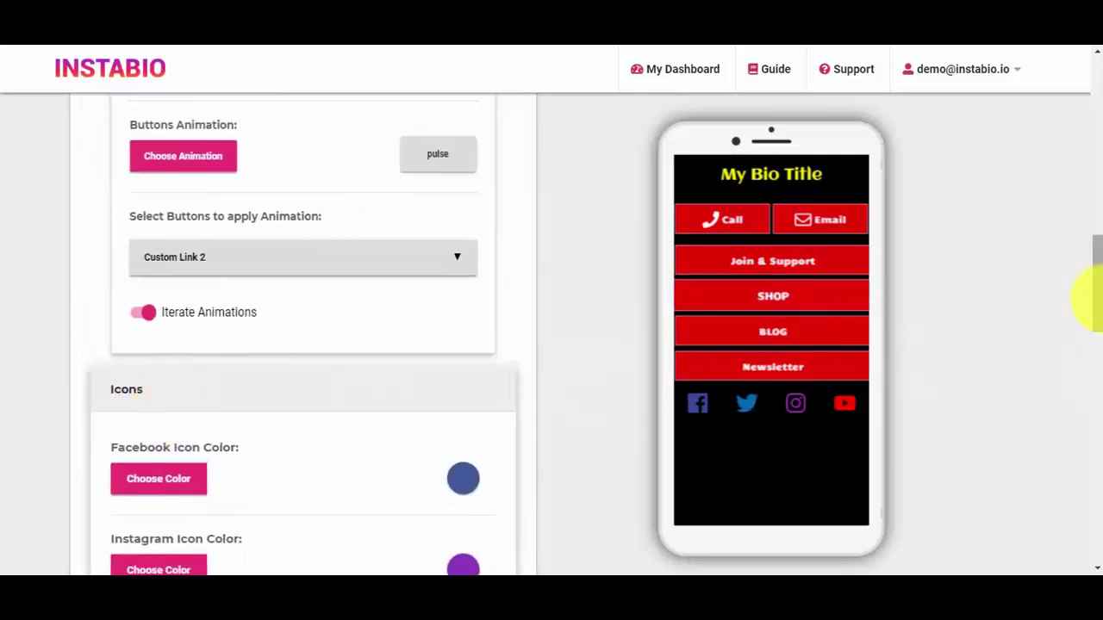
left_click_drag(1094, 296, 1099, 352)
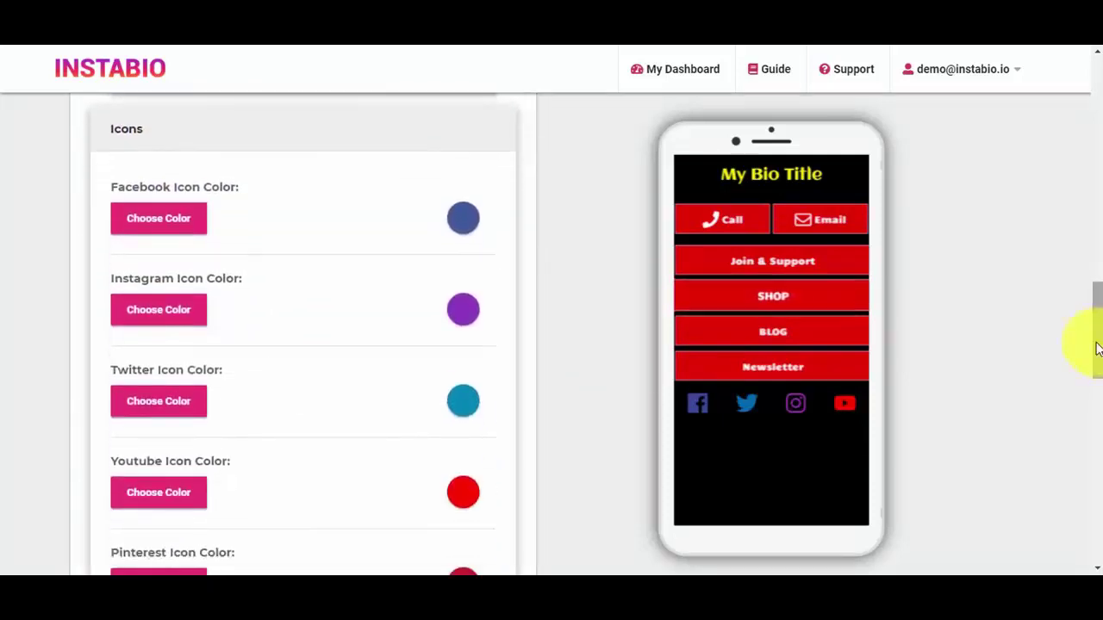
left_click(175, 229)
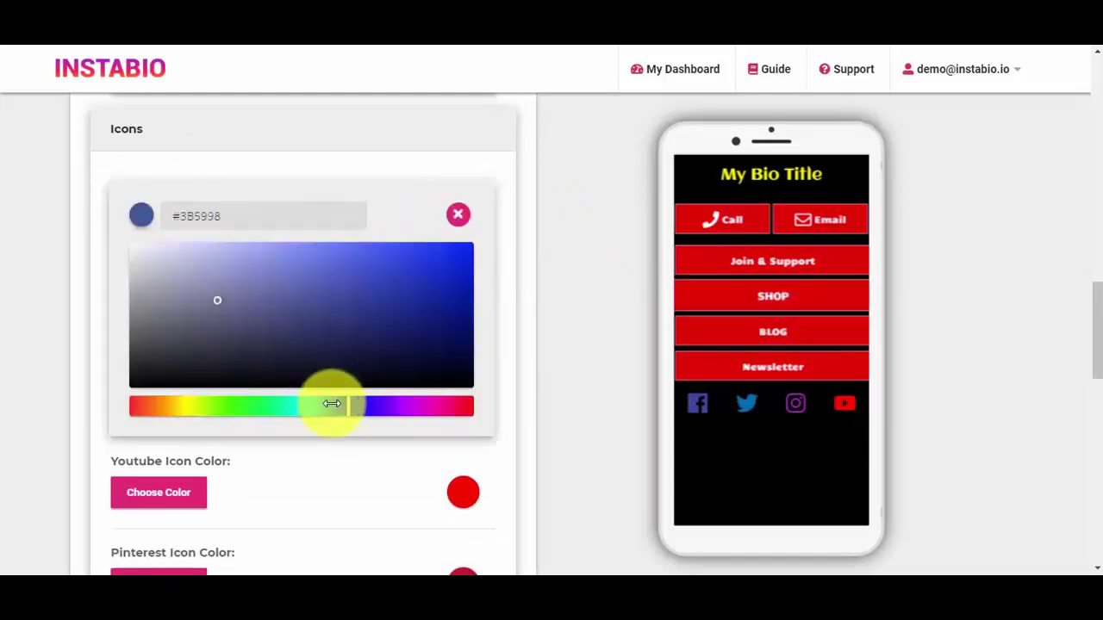
left_click(332, 403)
left_click_drag(336, 316, 334, 280)
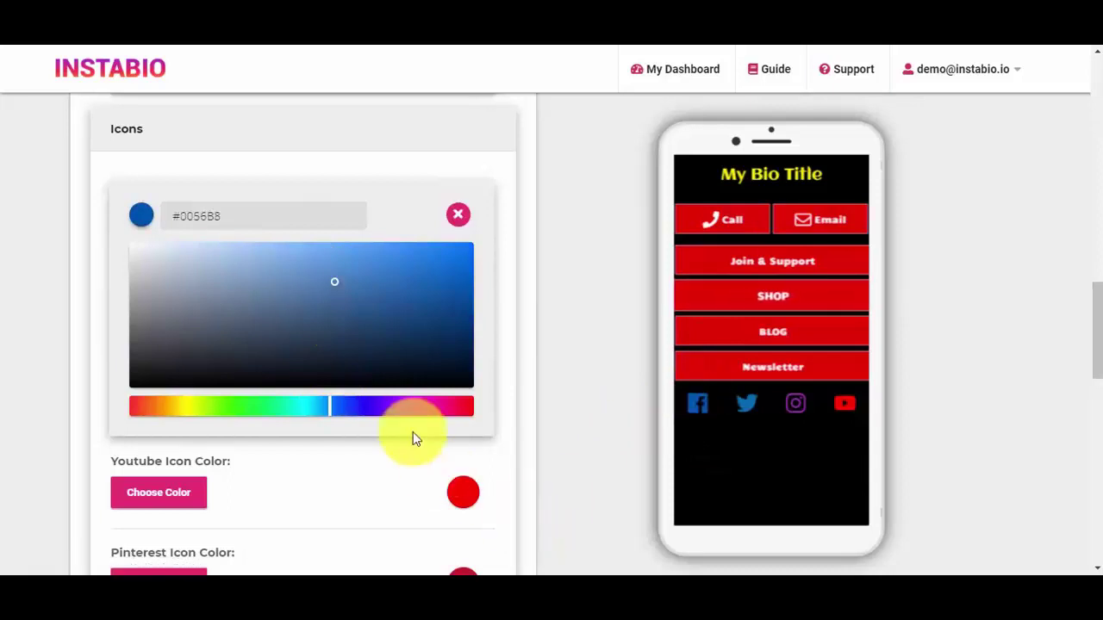
left_click(459, 215)
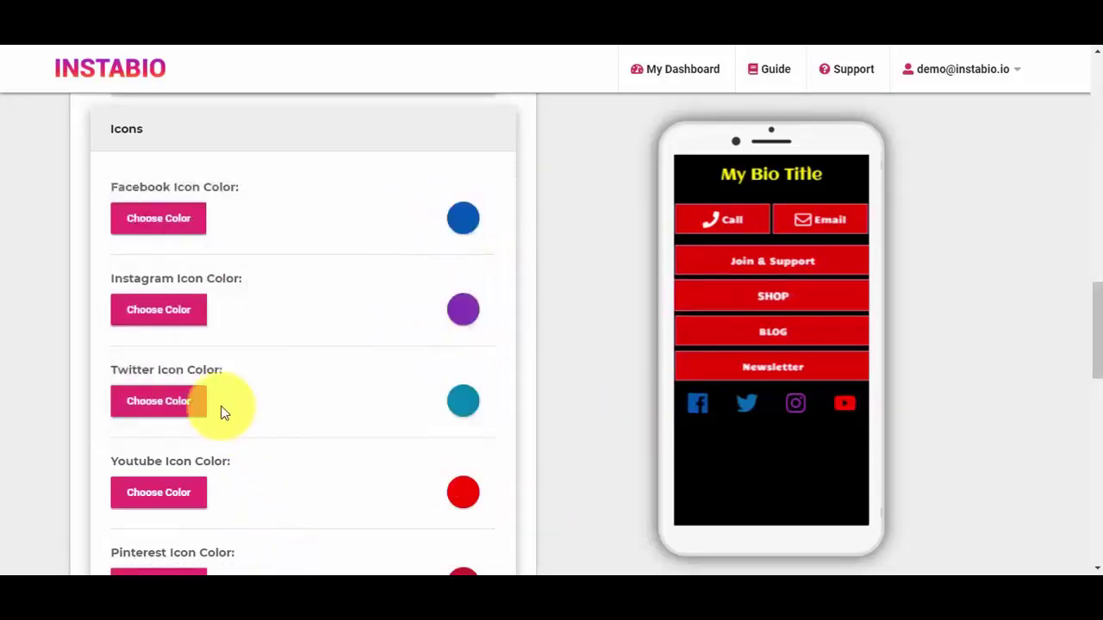
Recolour the Twitter icon teal #06C2A9.
left_click(164, 405)
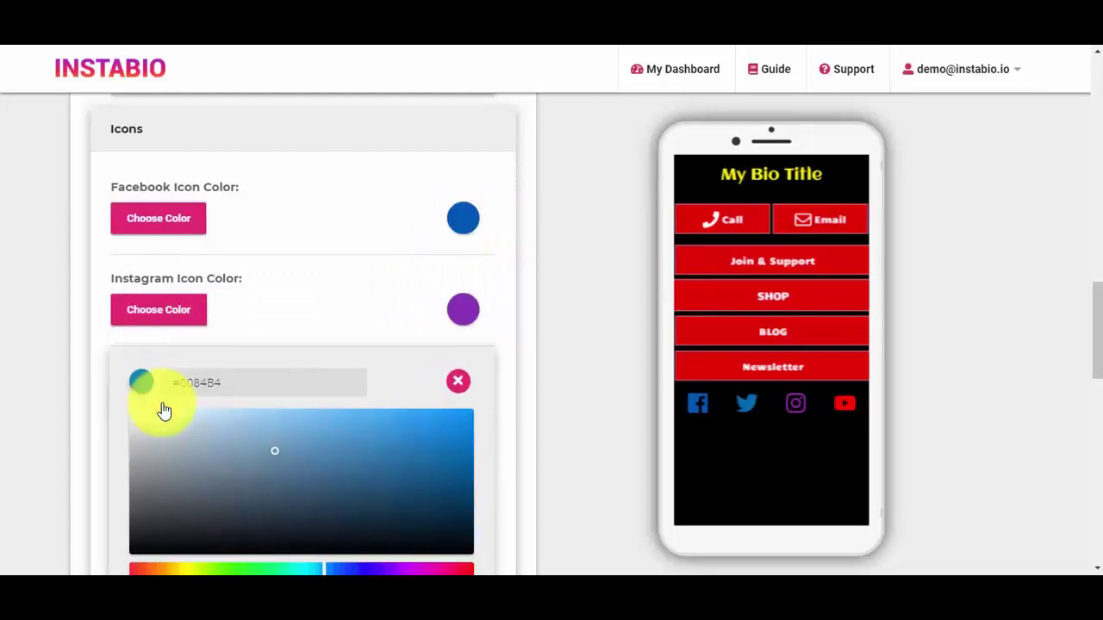
left_click(294, 569)
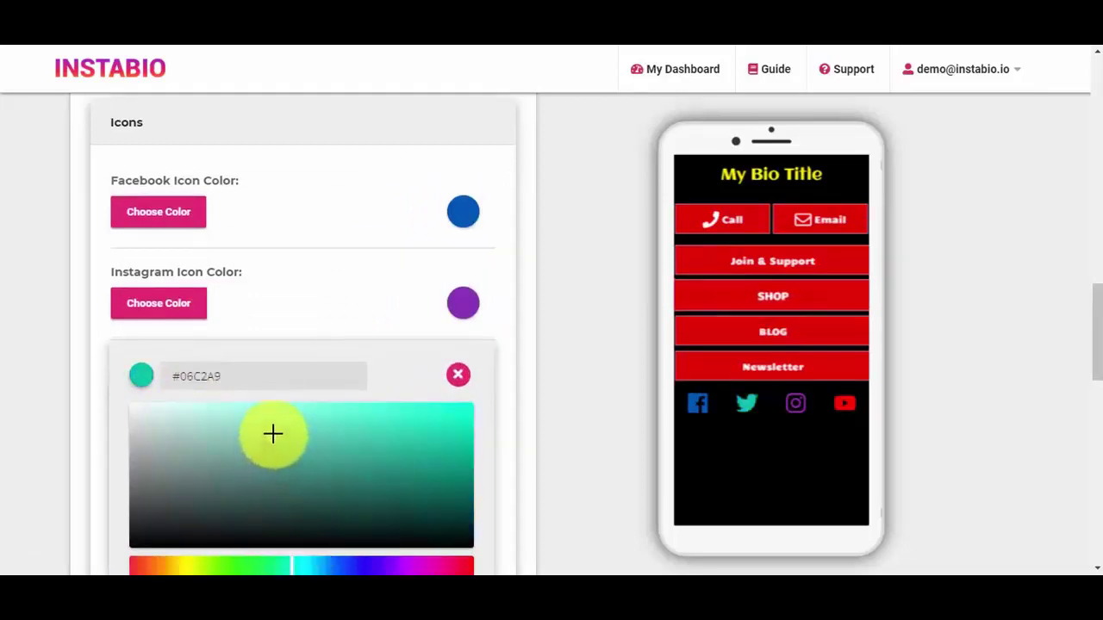
scroll(158, 428, "down", 10)
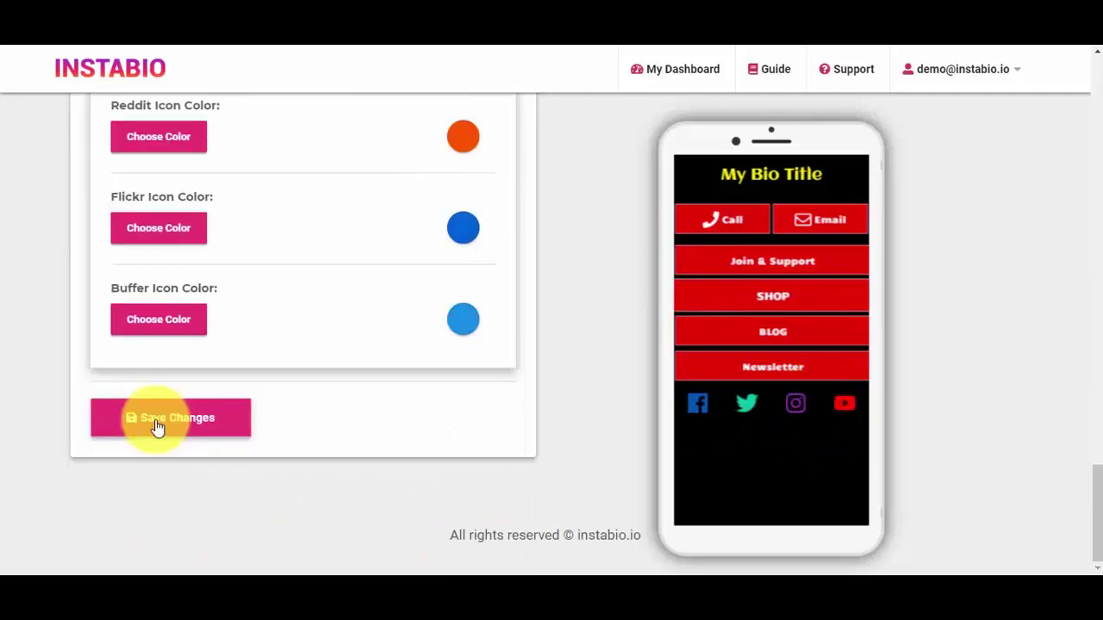
Save the style changes and reload the live bio page.
left_click(156, 426)
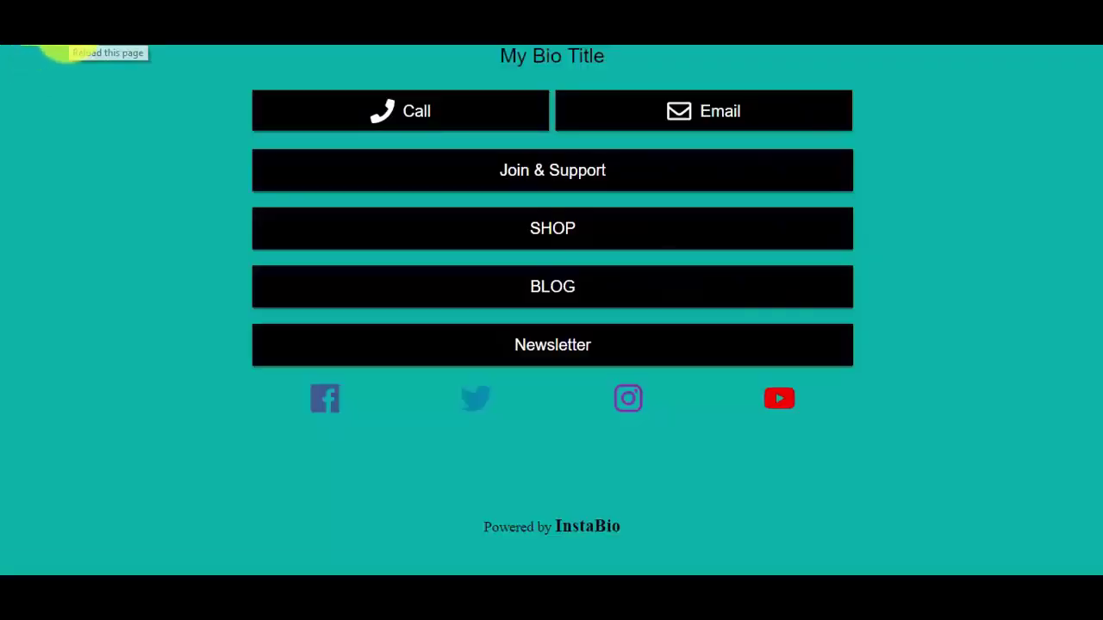
left_click(67, 50)
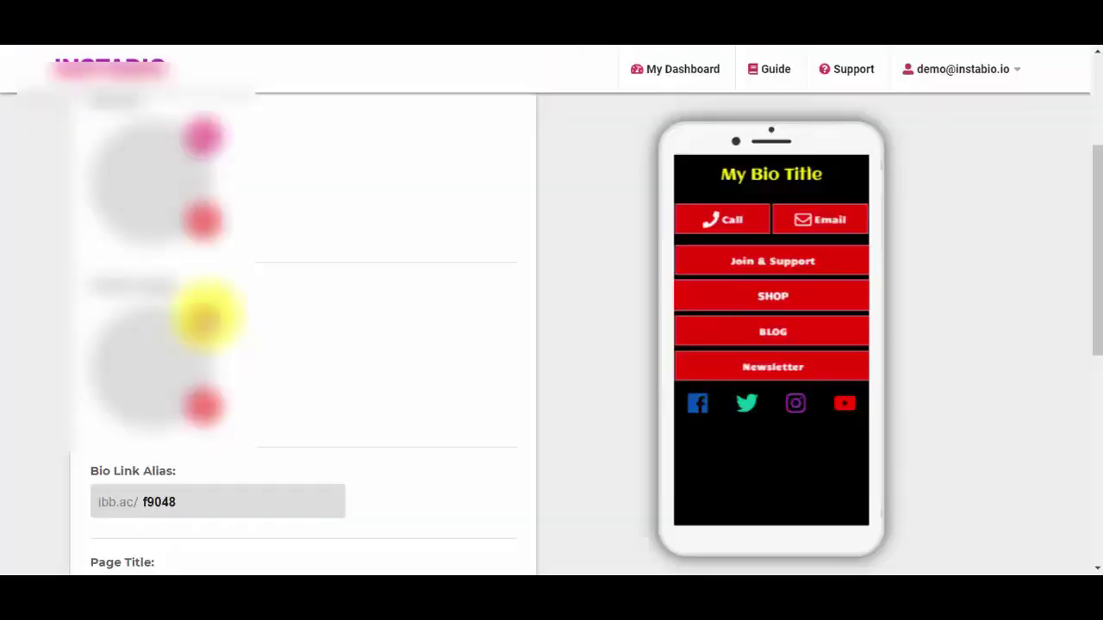
Set the national.PNG logo as the profile image.
left_click(203, 317)
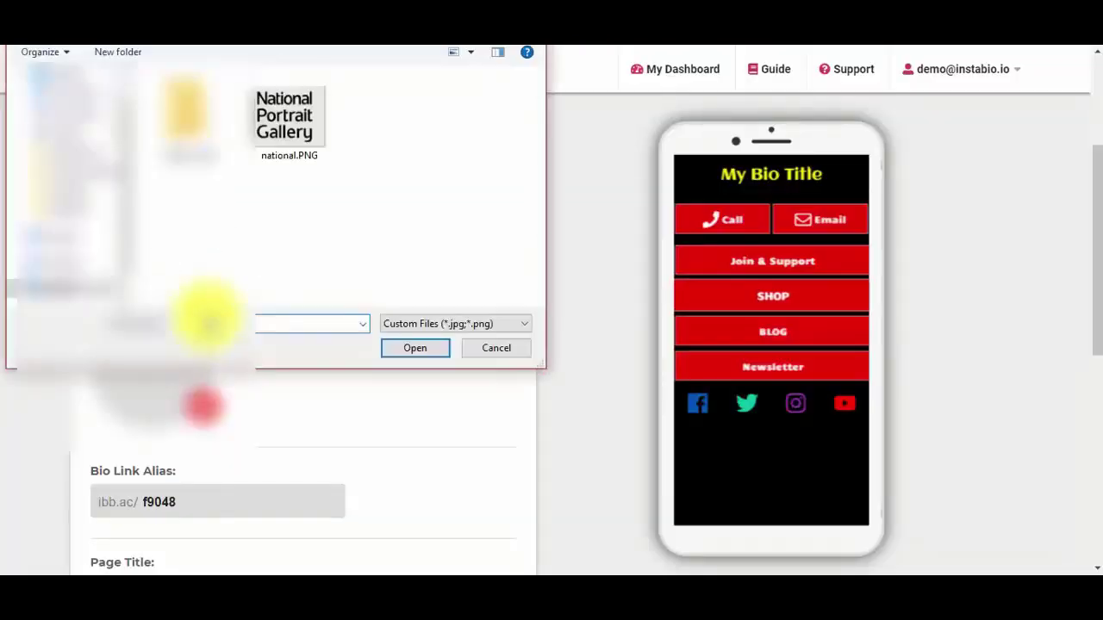
left_click(274, 139)
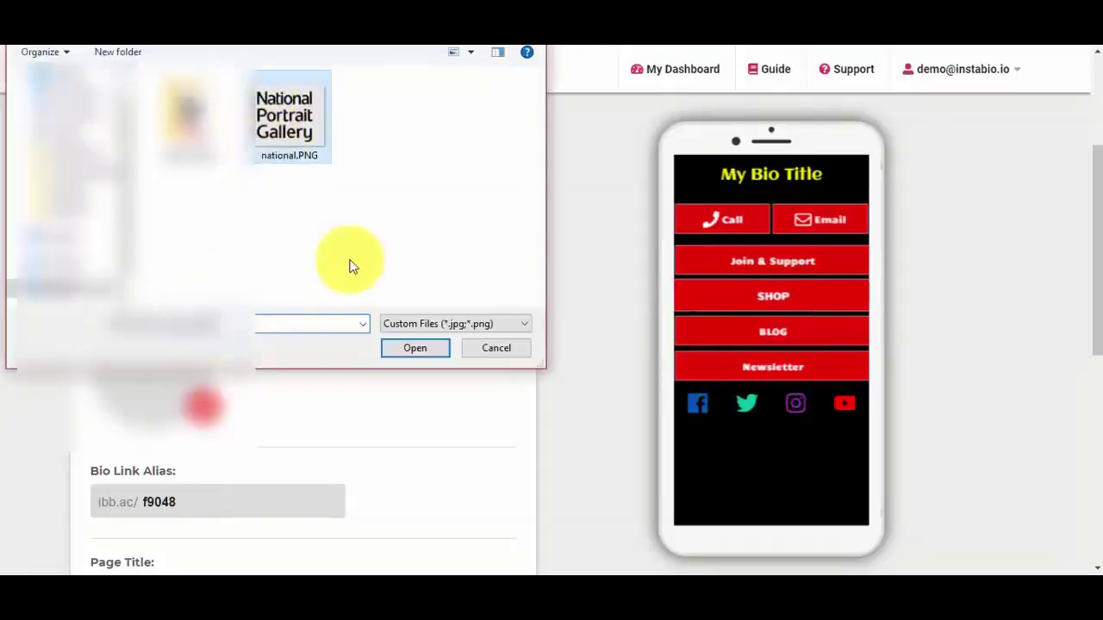
left_click(393, 346)
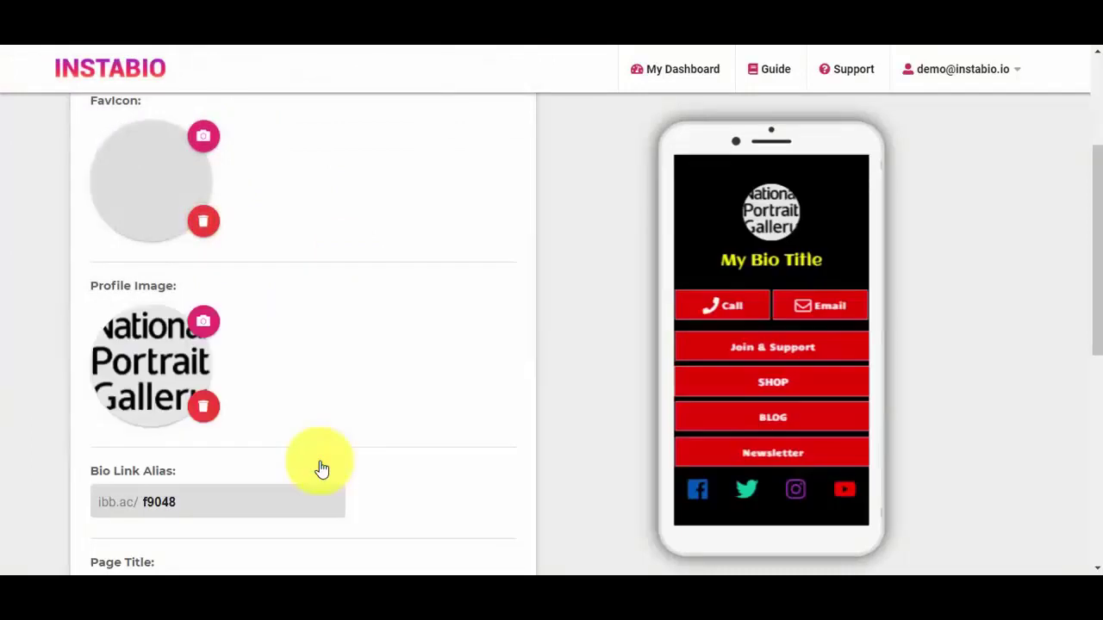
left_click_drag(1095, 273, 1013, 330)
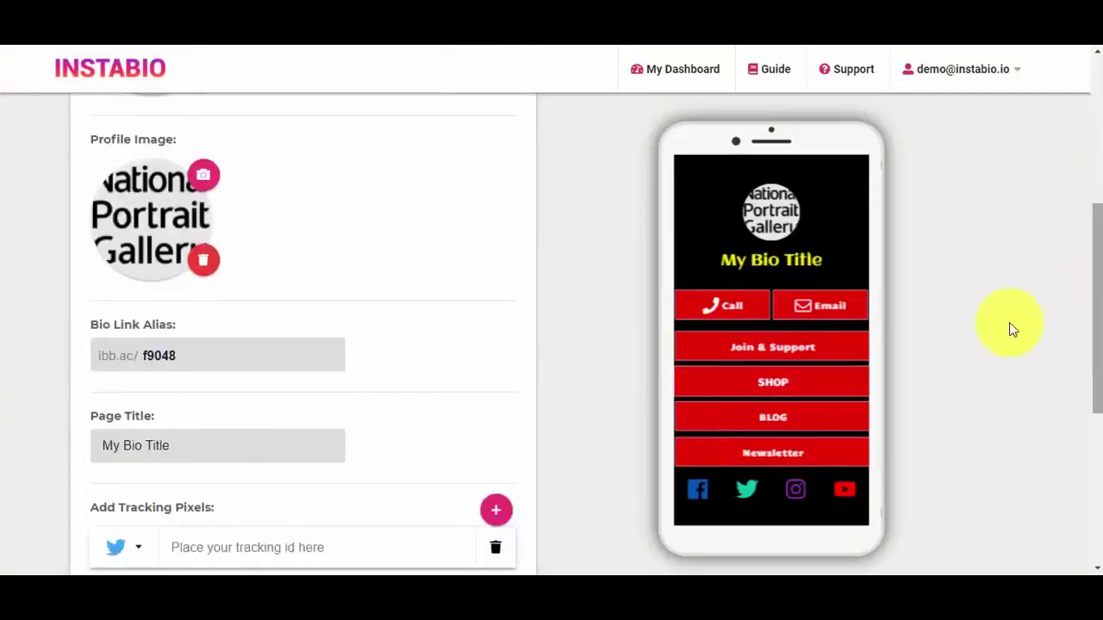
Retitle the page 'National portrait gallery', save, and reload the live bio page.
left_click_drag(233, 453, 101, 452)
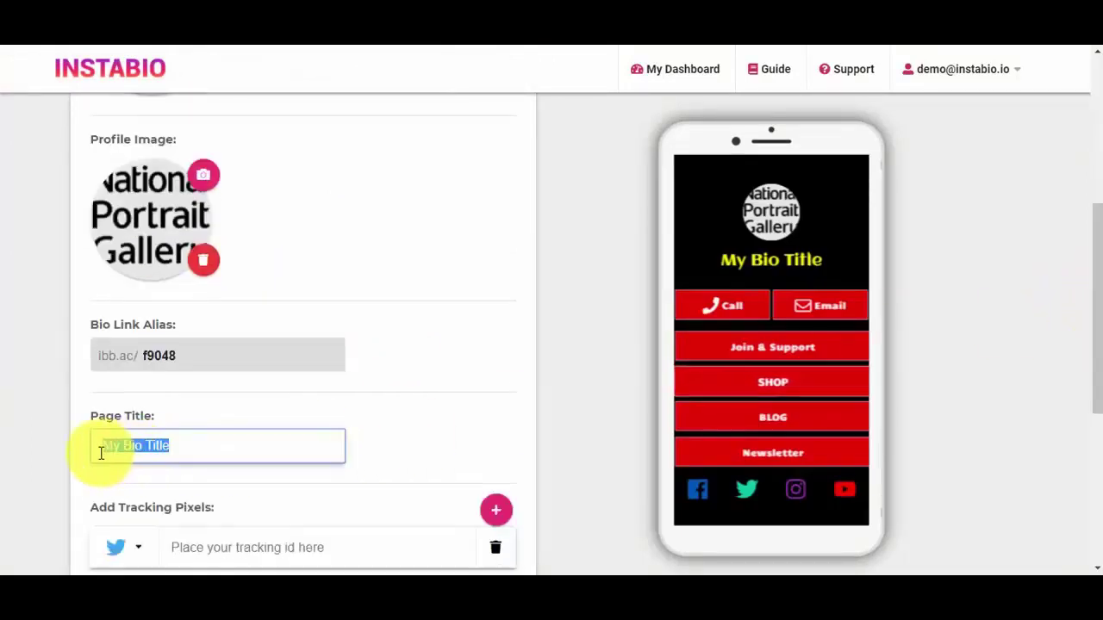
type("National port")
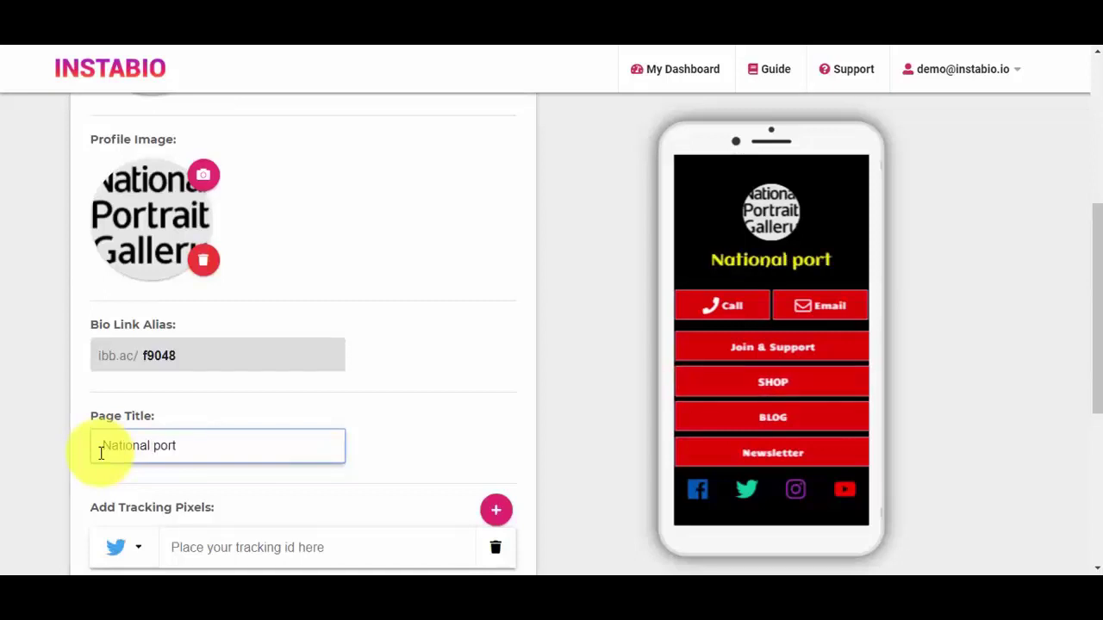
type("rait gallery")
scroll(172, 431, "down", 15)
left_click(185, 424)
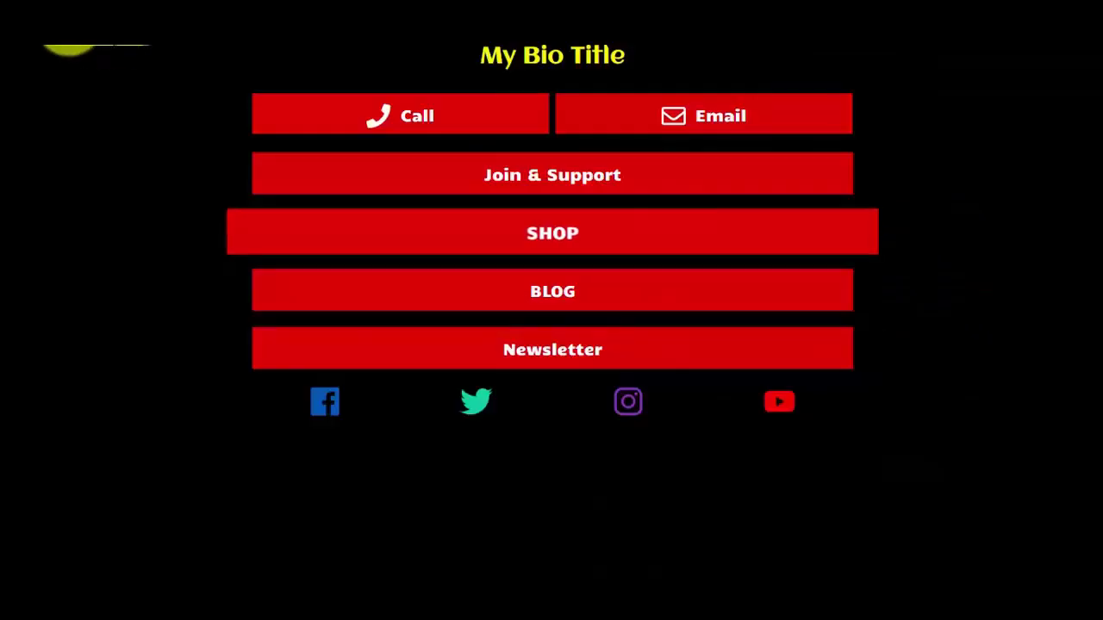
left_click(69, 45)
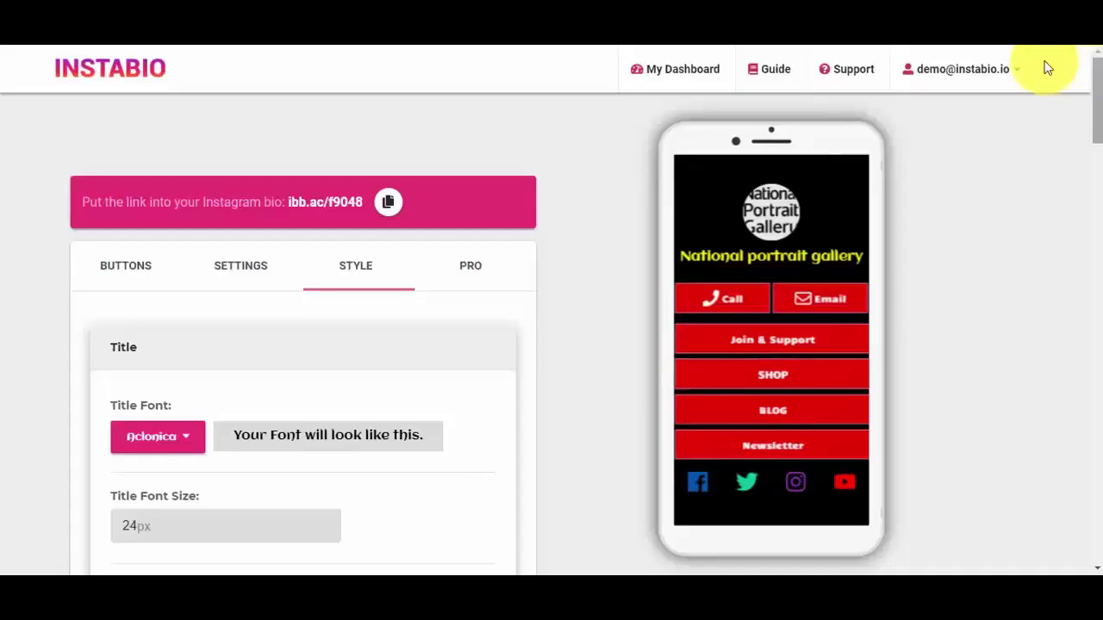
left_click(1008, 69)
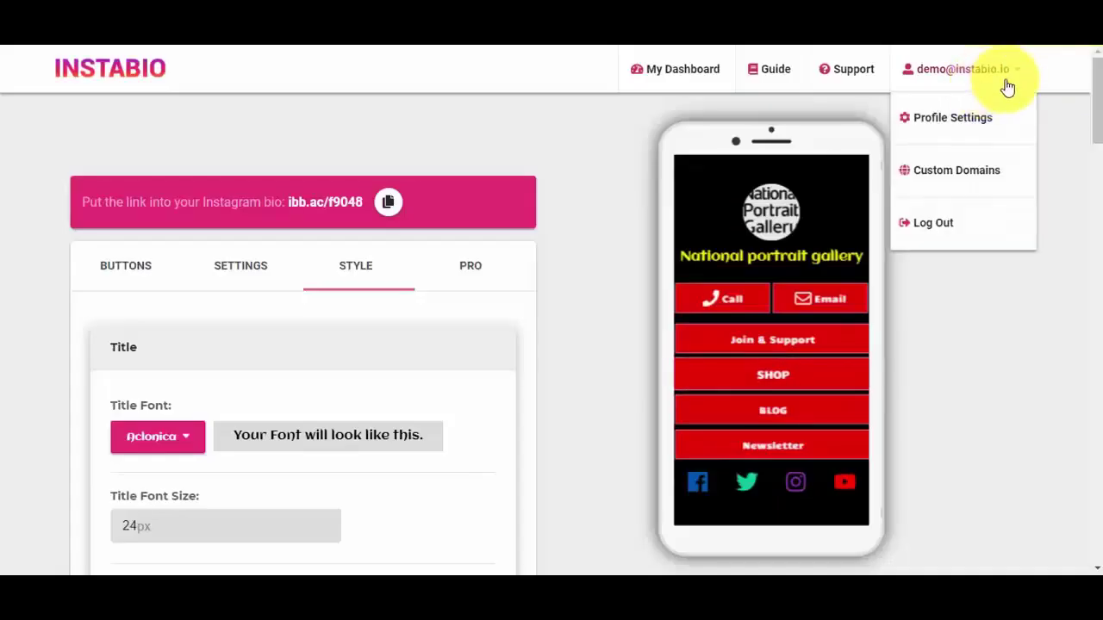
Begin a custom domain for the National portrait gallery bio, enter its name, and go to name servers.
left_click(956, 177)
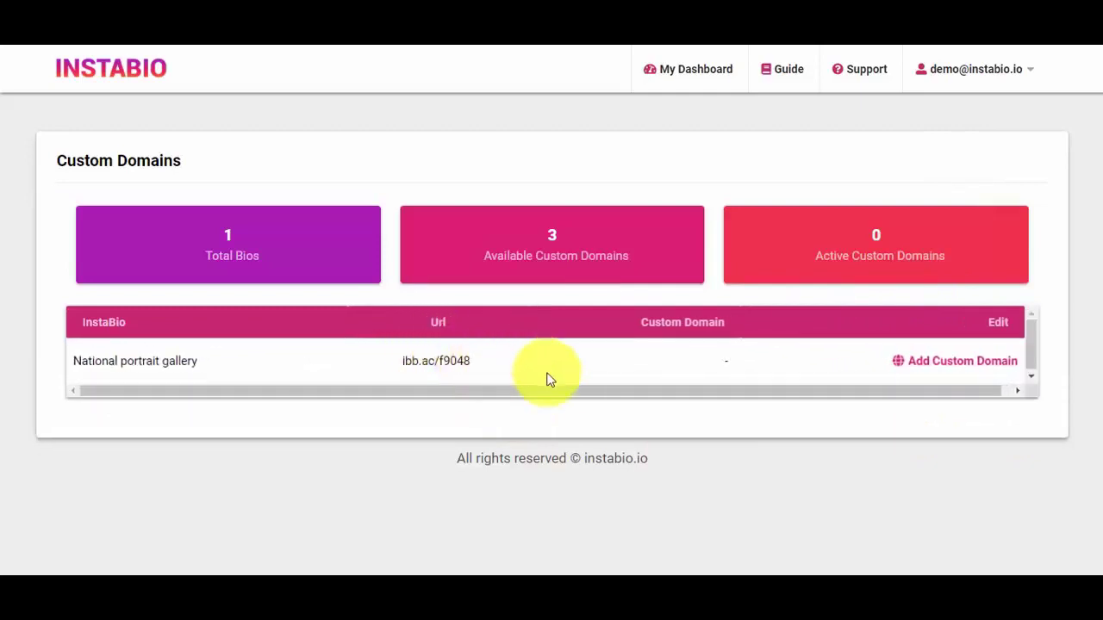
left_click(957, 364)
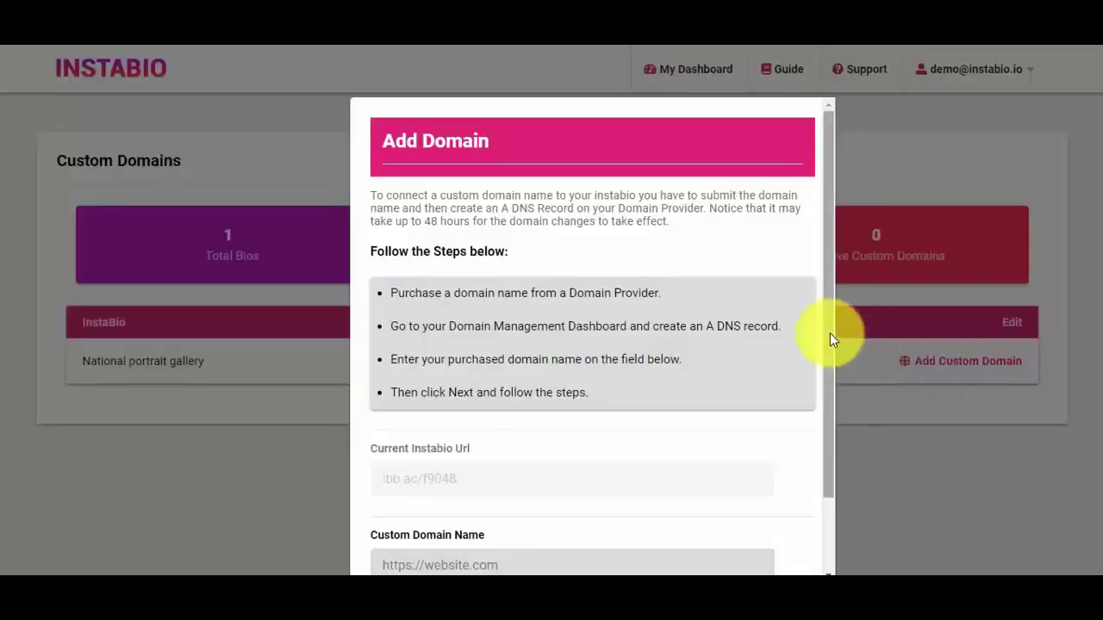
left_click_drag(828, 332, 824, 412)
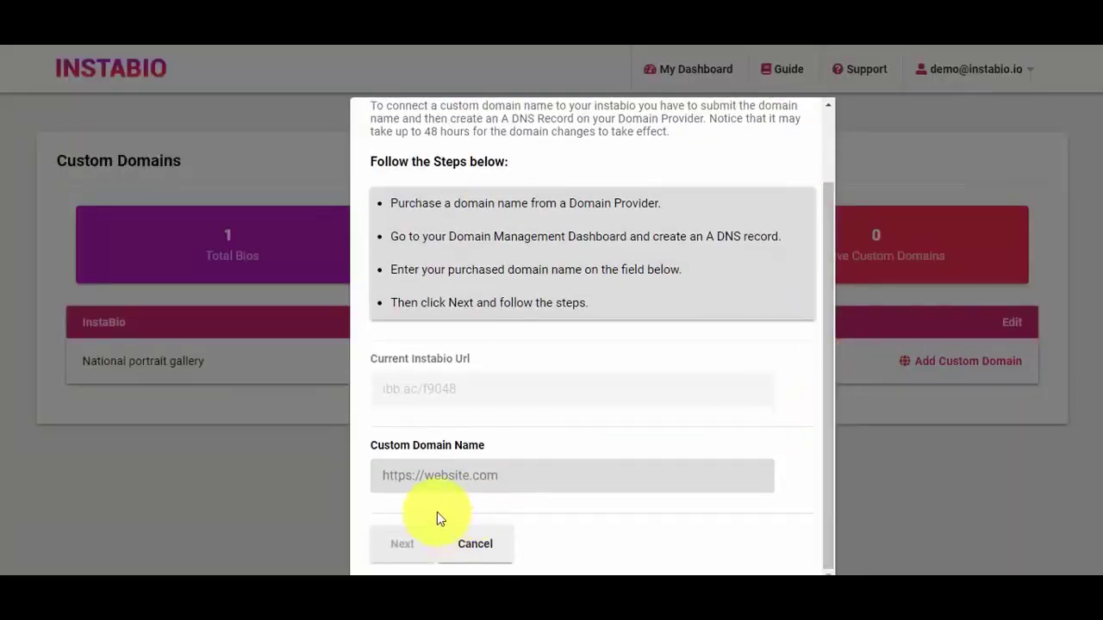
left_click(413, 480)
type("h")
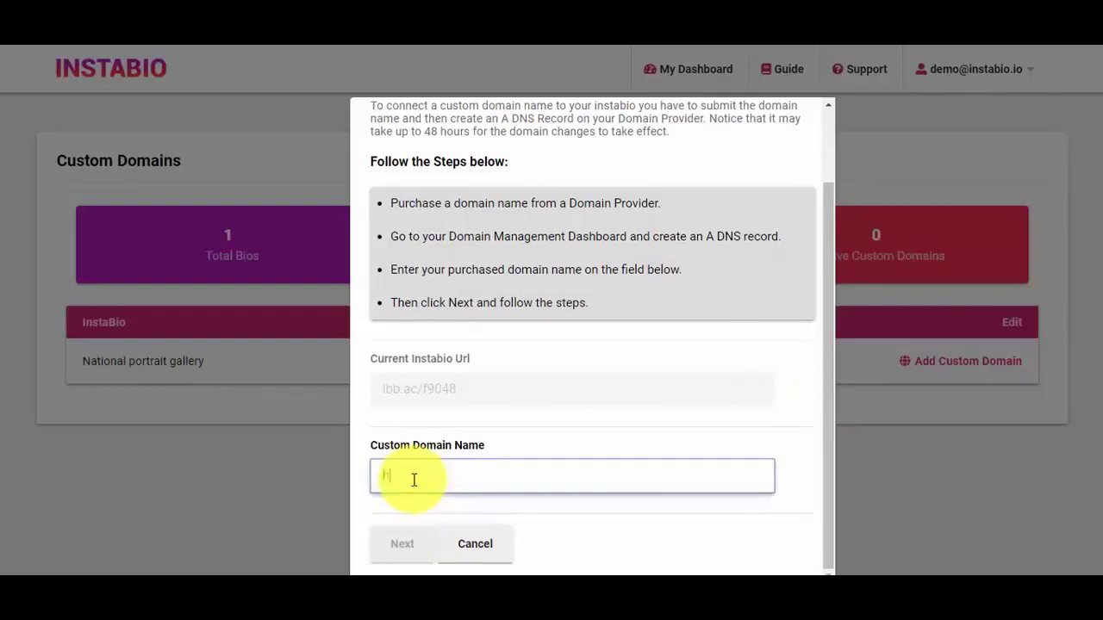
type("ttps://b")
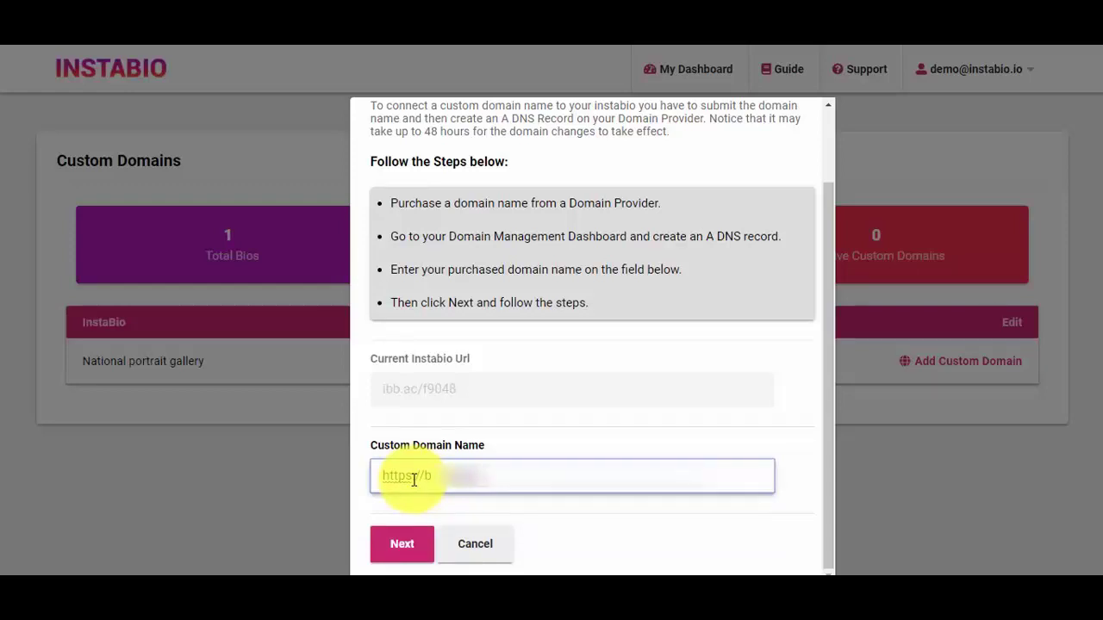
type("io")
left_click(405, 544)
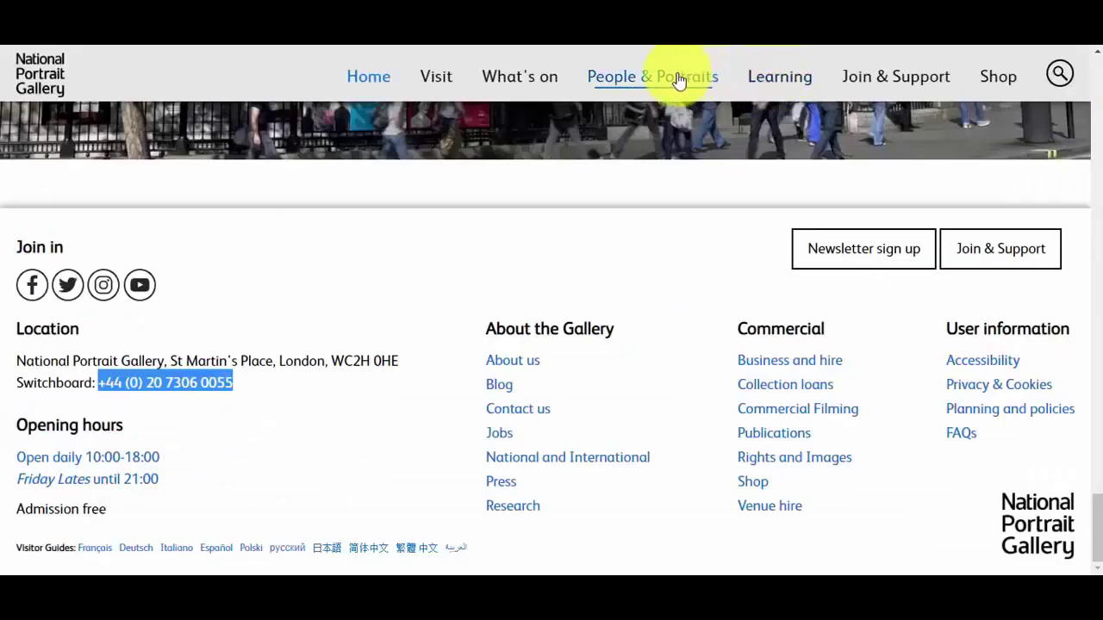
Copy the People & Portraits page's link address from the gallery site's navigation.
right_click(677, 77)
left_click(719, 173)
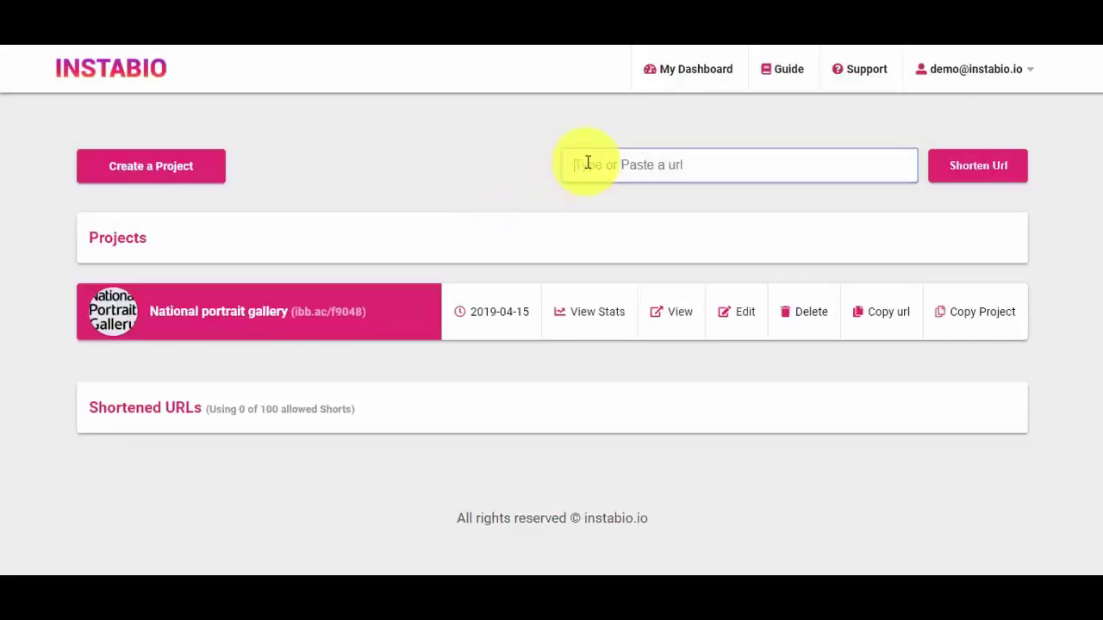
right_click(586, 164)
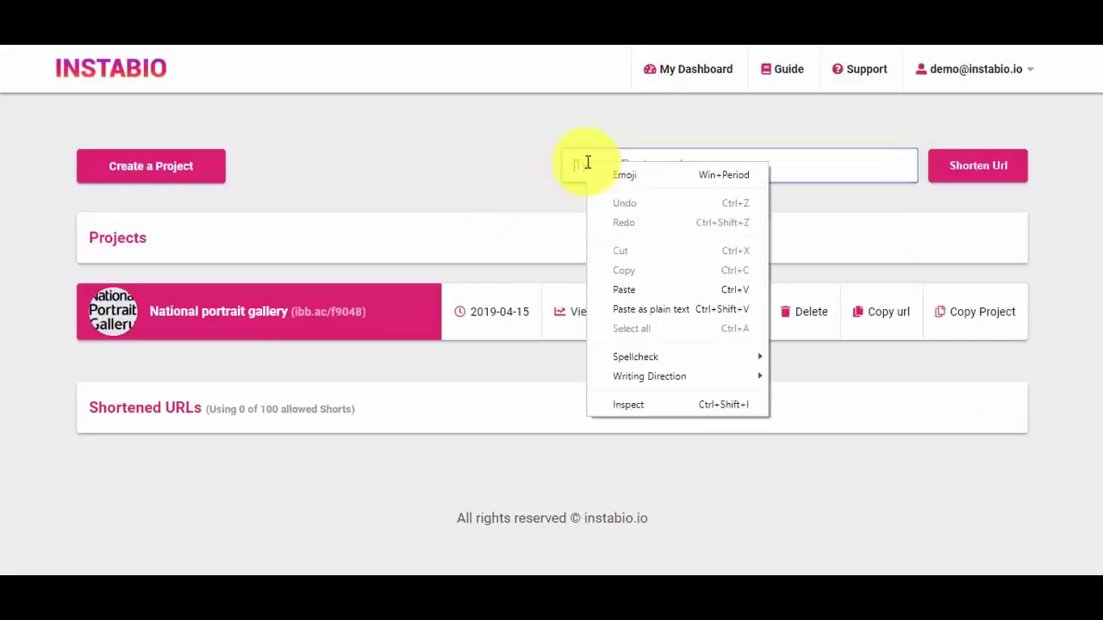
left_click(629, 292)
left_click(967, 177)
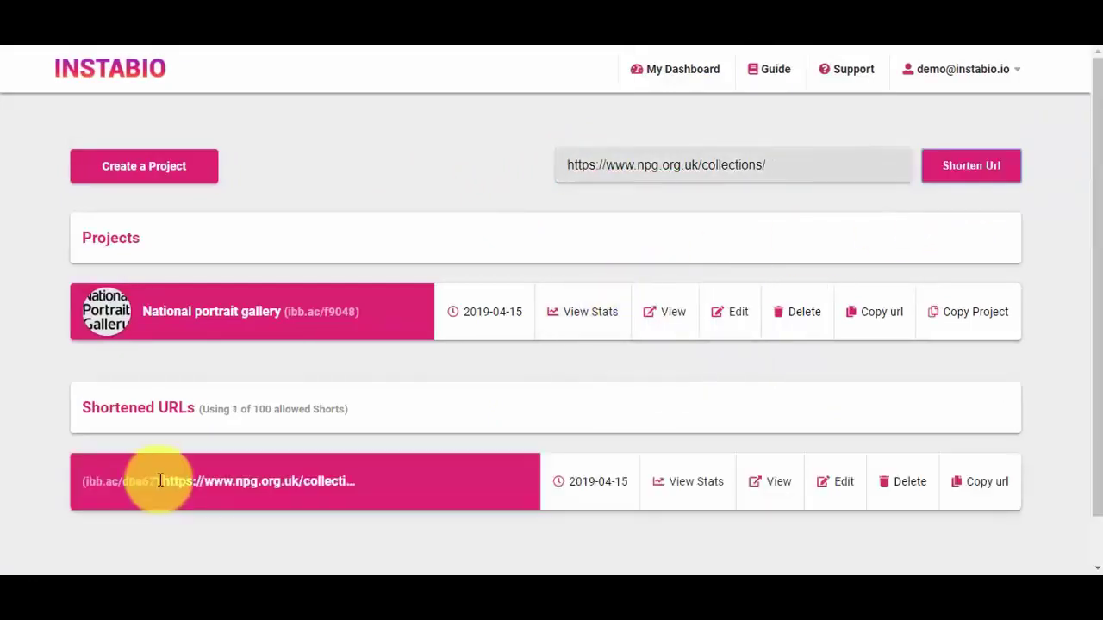
left_click_drag(160, 480, 84, 480)
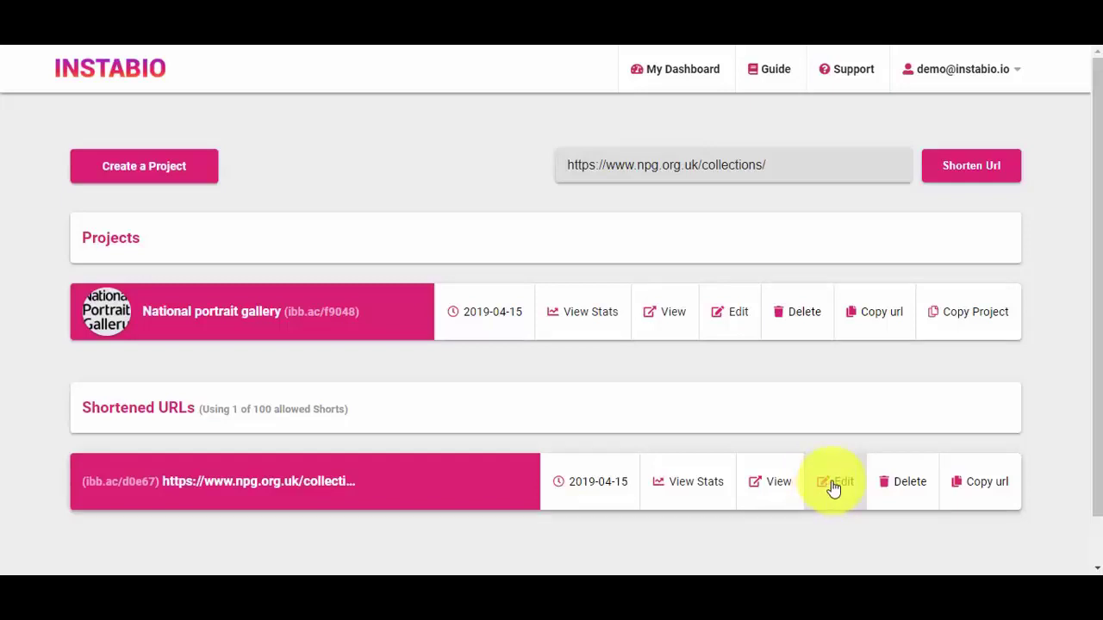
Add a Facebook tracking pixel row in the short link's edit settings.
left_click(834, 484)
left_click(496, 476)
left_click(135, 523)
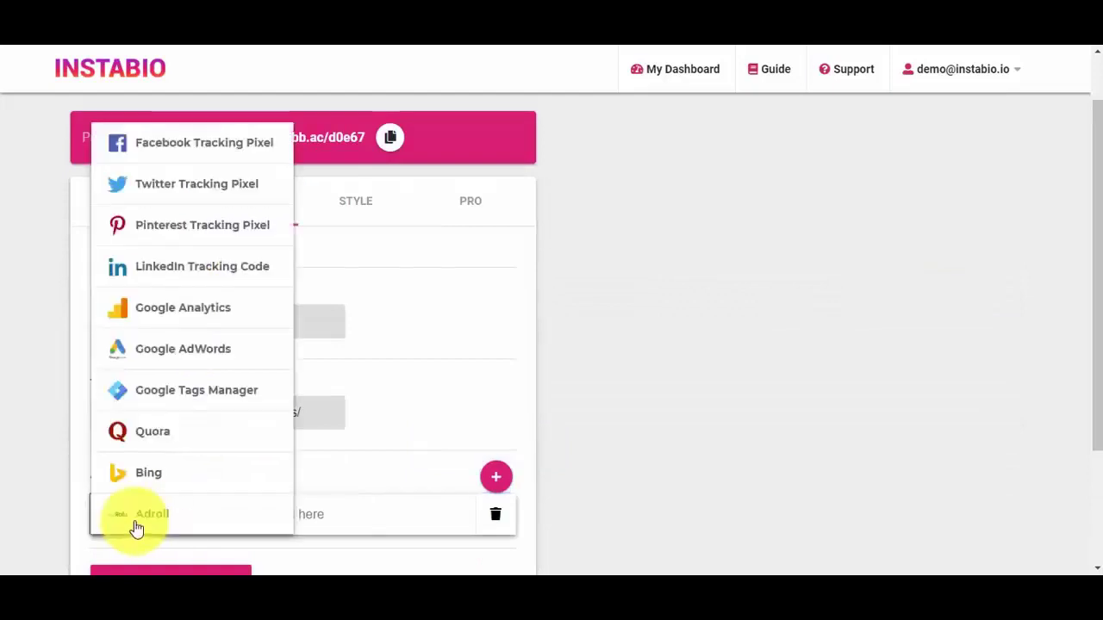
left_click(136, 147)
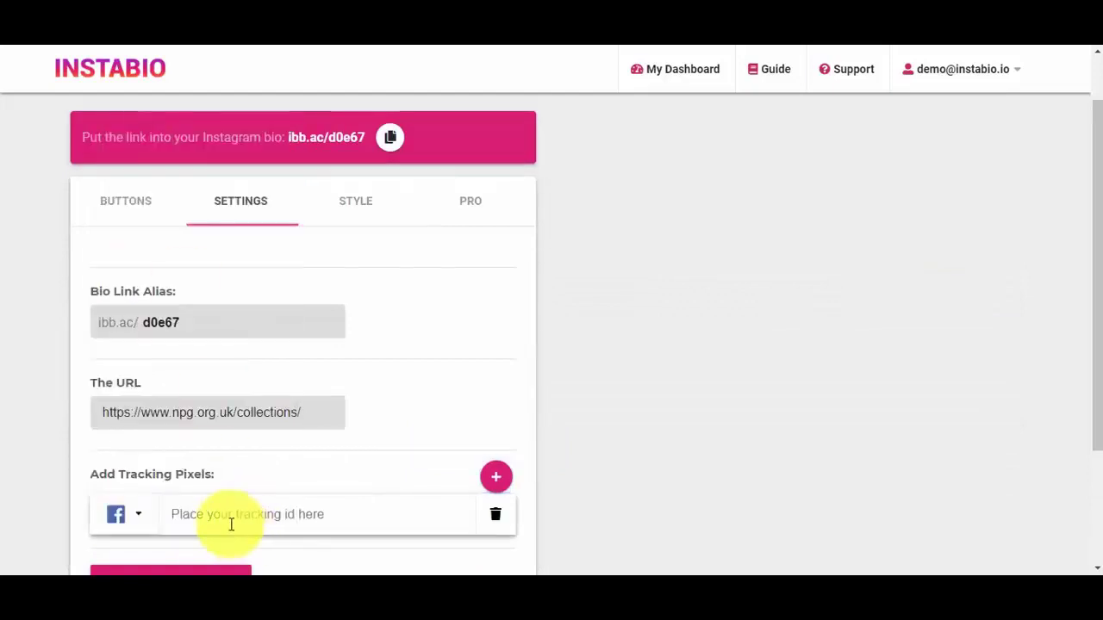
left_click(231, 524)
Copy the short link ibb.ac/d0e67 and open it in a new browser tab.
left_click_drag(1087, 320, 1094, 231)
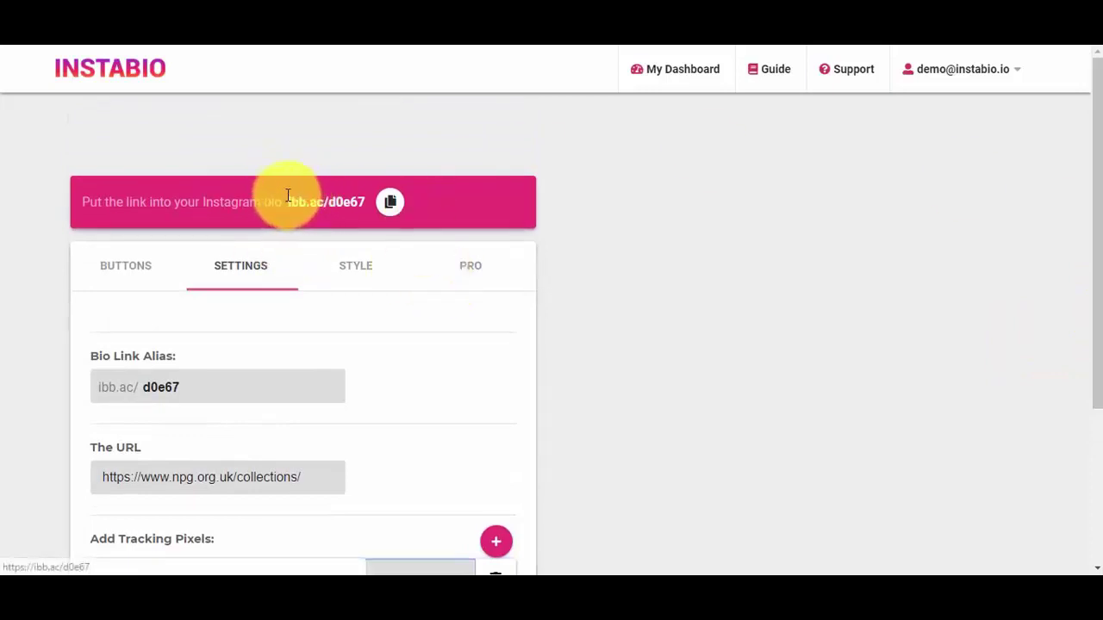
left_click_drag(288, 196, 344, 192)
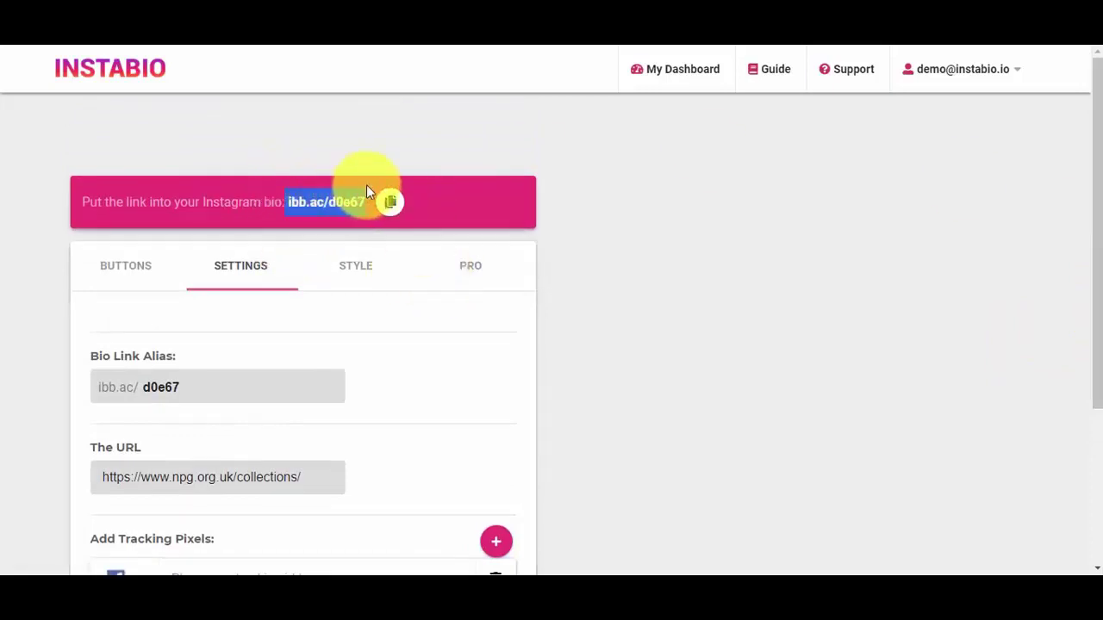
left_click(391, 203)
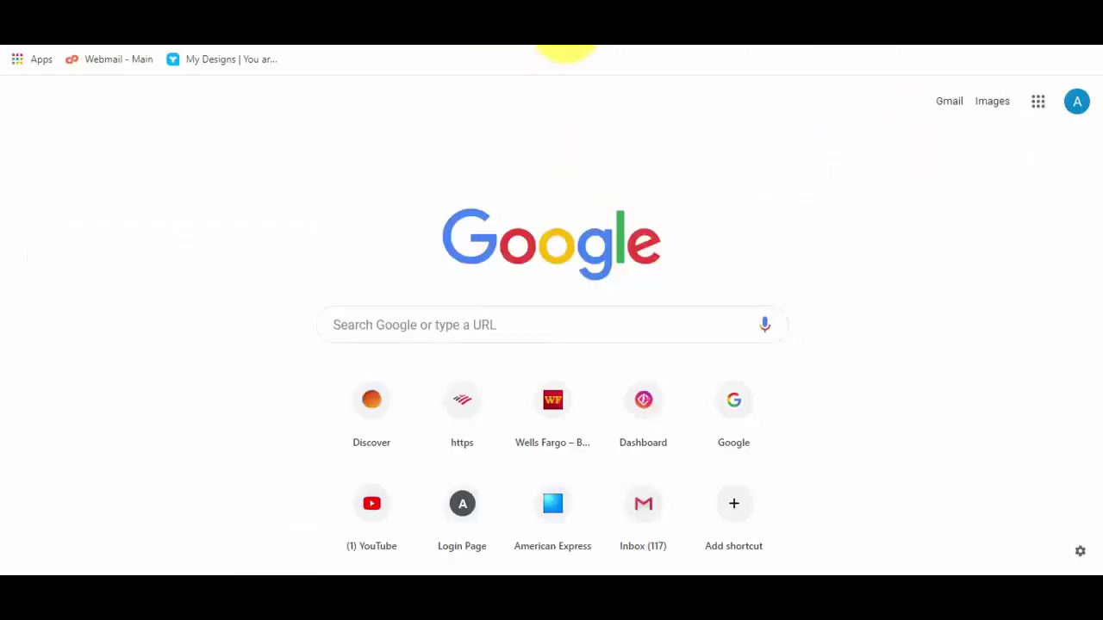
right_click(567, 38)
left_click(605, 138)
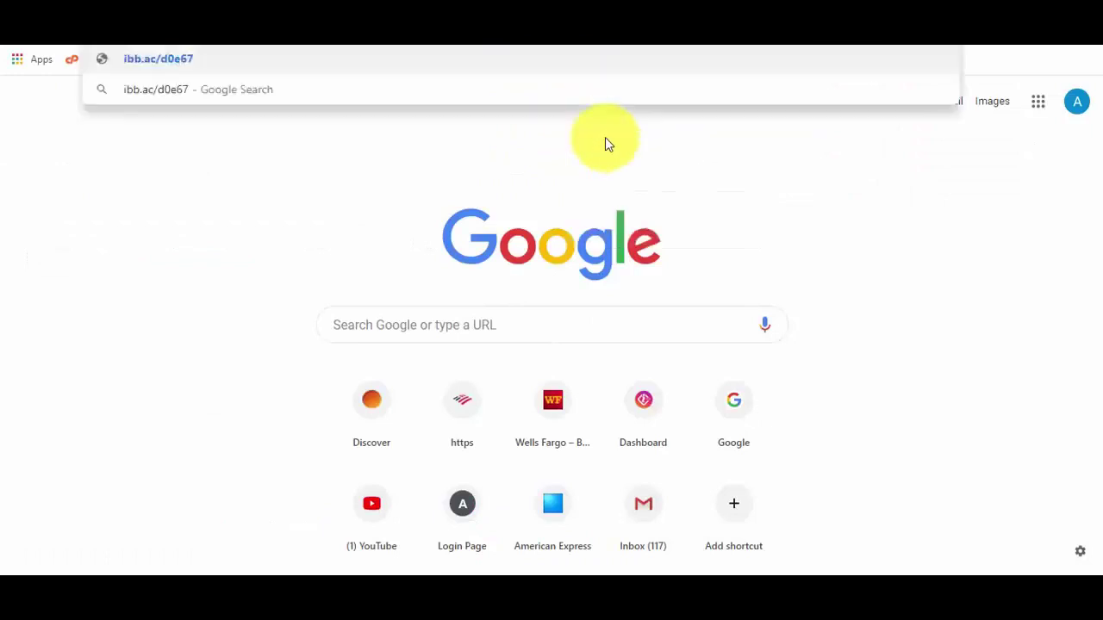
key("Return")
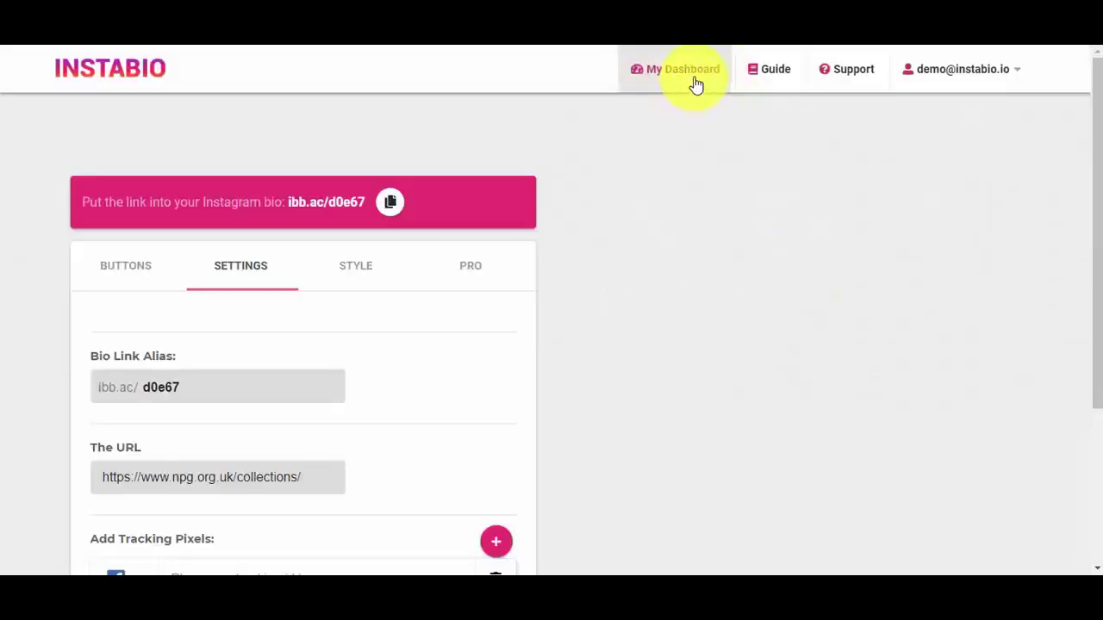
View the black-and-red National portrait gallery bio page and follow its SHOP link.
left_click(695, 82)
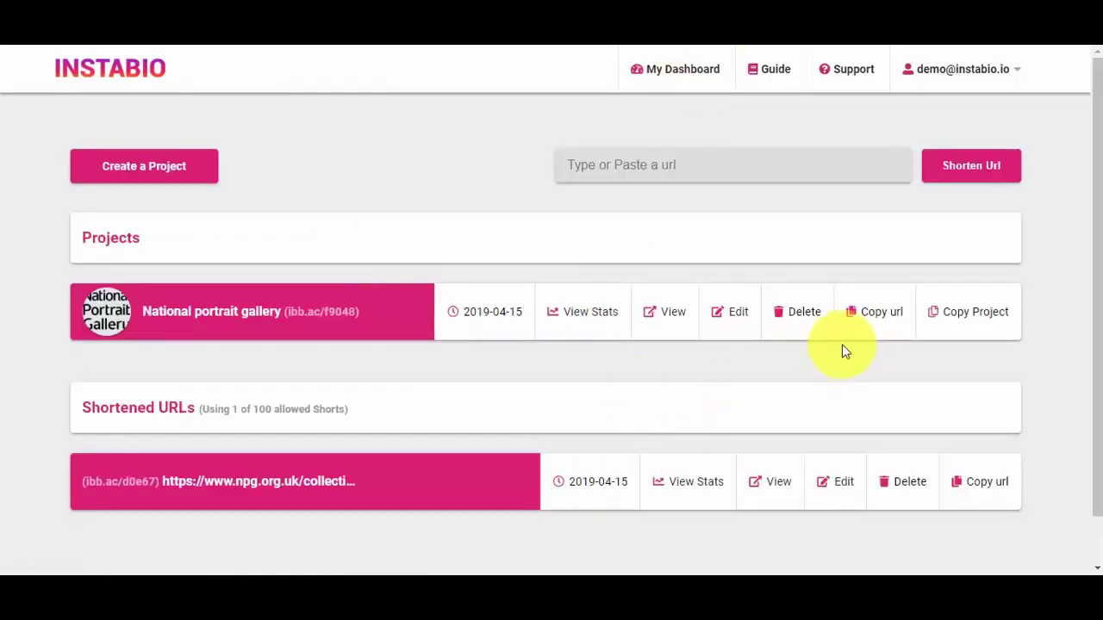
left_click(587, 338)
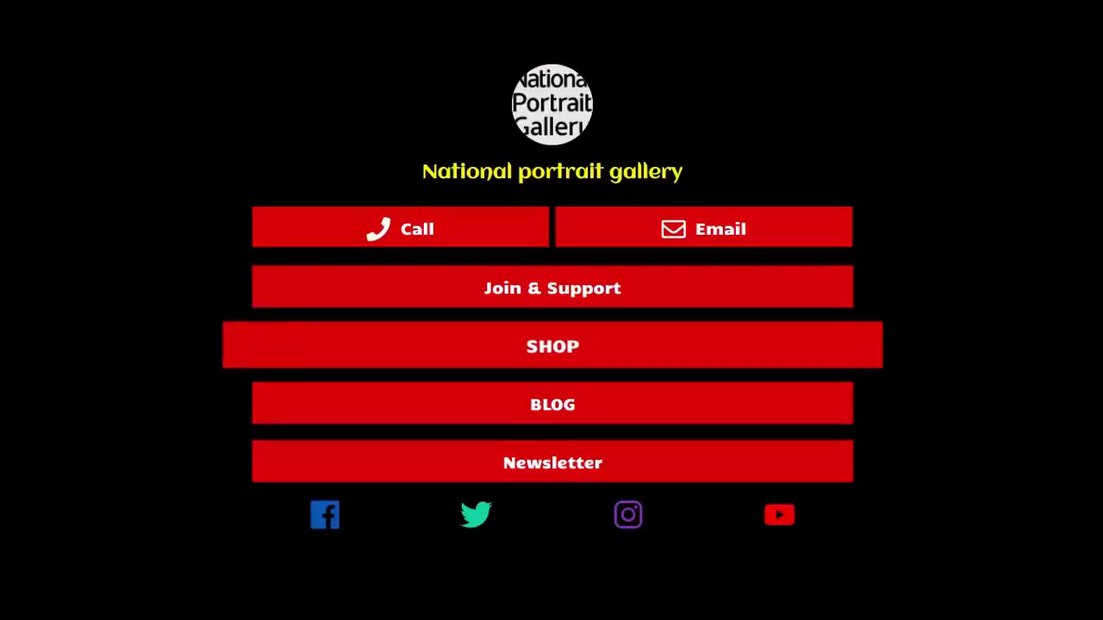
left_click(562, 353)
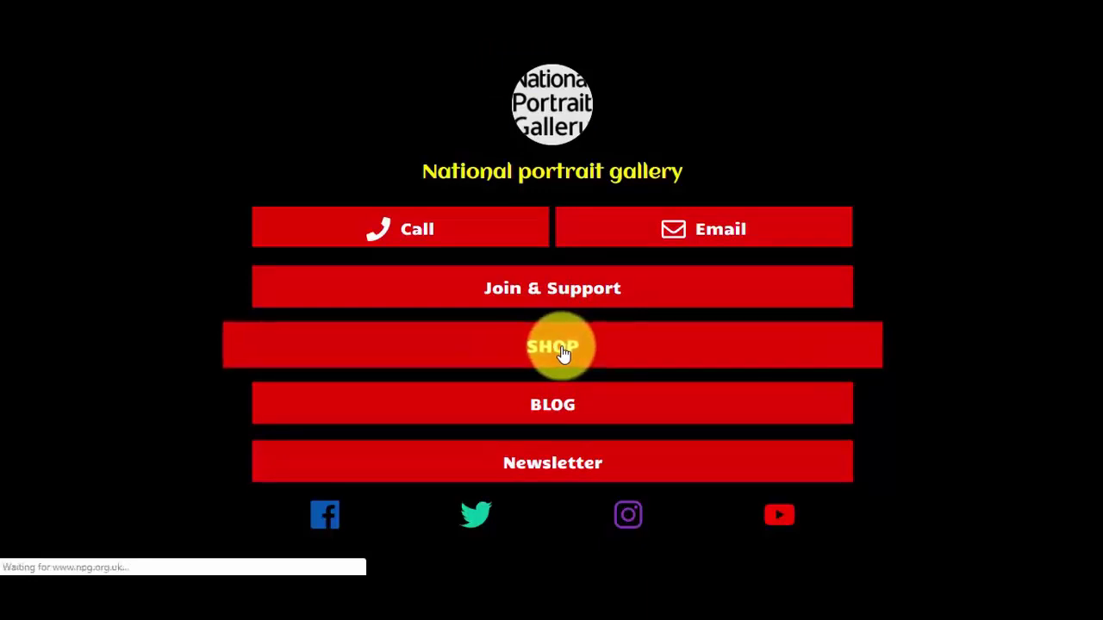
left_click(558, 476)
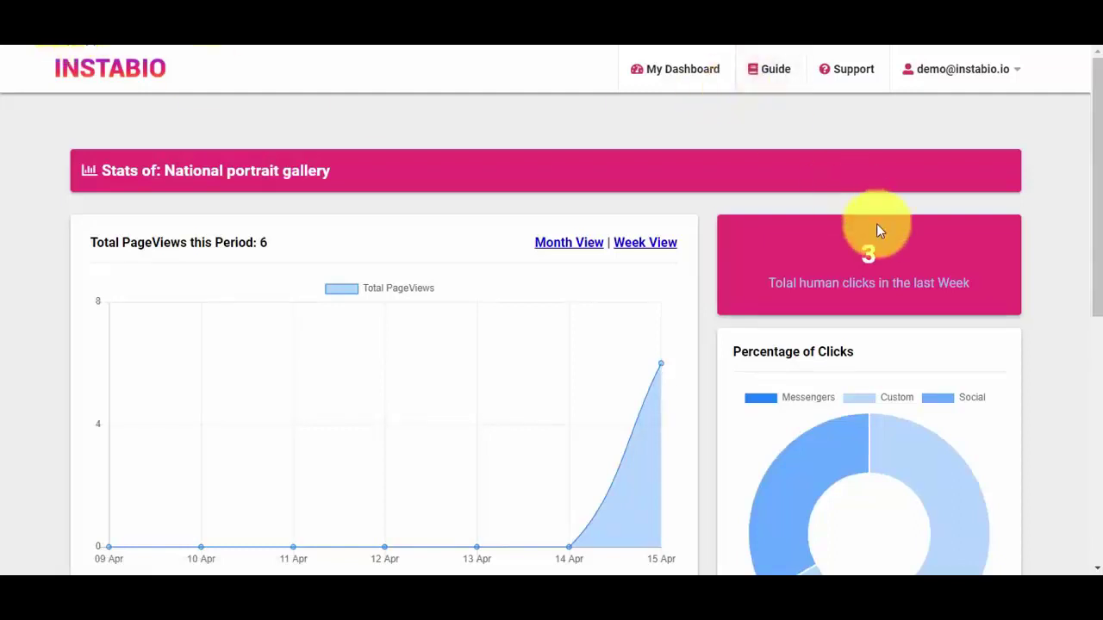
Review stats showing 3 human clicks, one each for Newsletter, SHOP and Facebook, then return to My Dashboard.
double_click(864, 255)
mouse_move(1096, 217)
left_mouse_down()
mouse_move(1096, 349)
mouse_move(955, 365)
left_mouse_up()
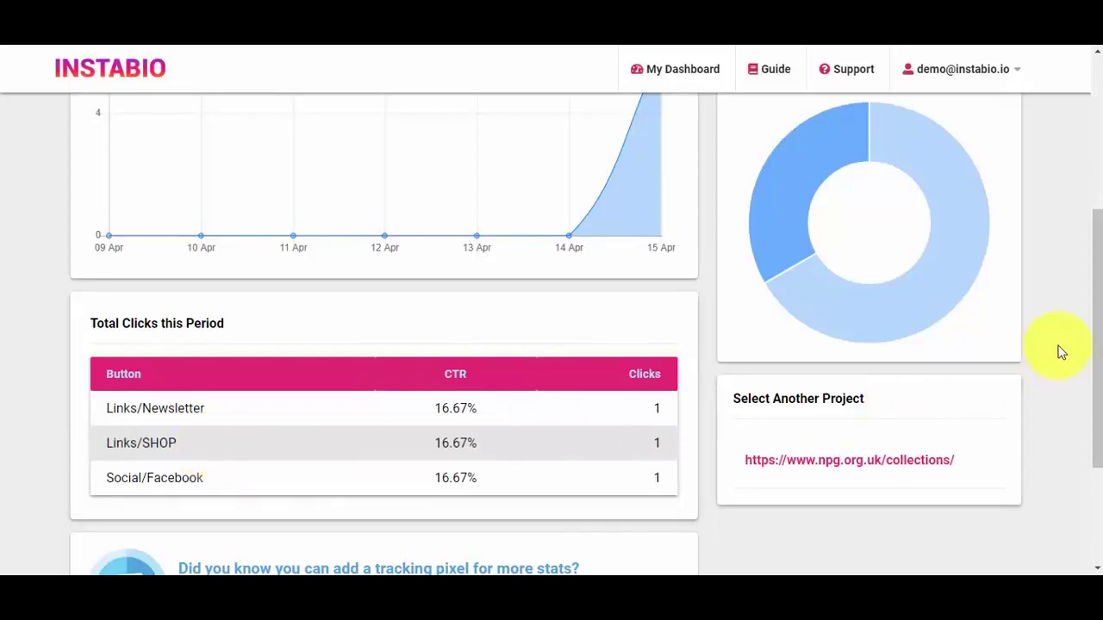
mouse_move(1096, 343)
left_mouse_down()
mouse_move(1099, 351)
mouse_move(1096, 172)
left_mouse_up()
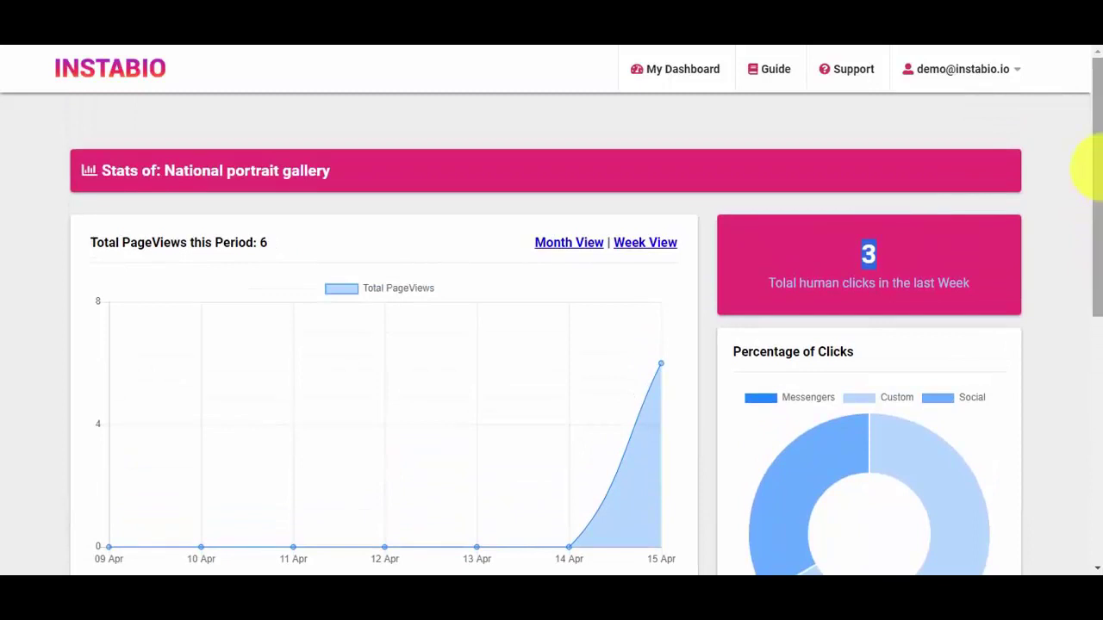
left_click(697, 82)
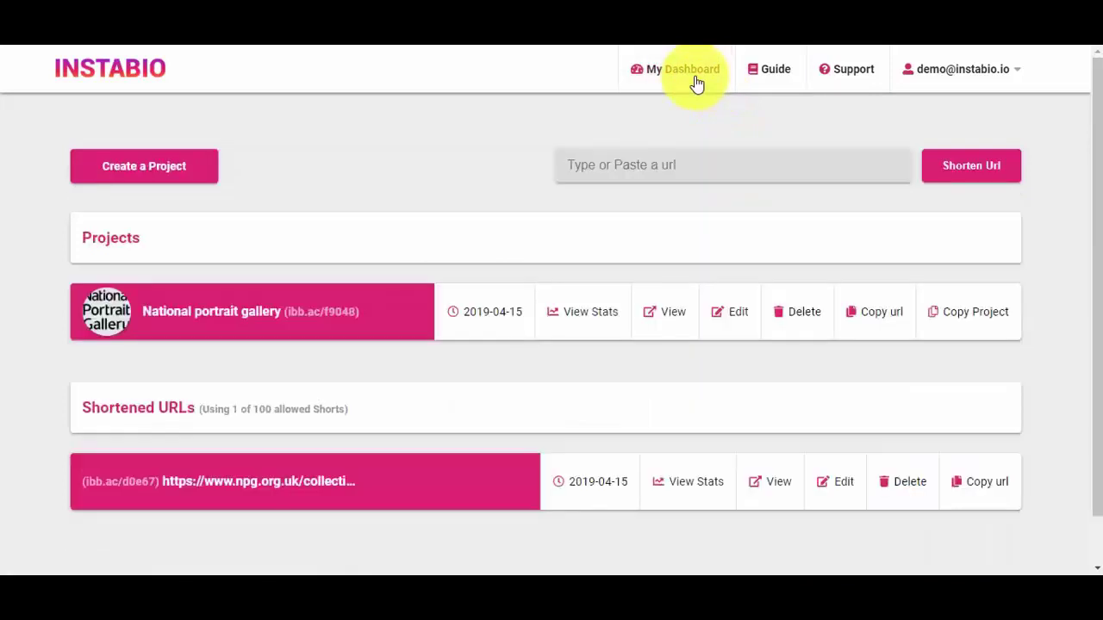